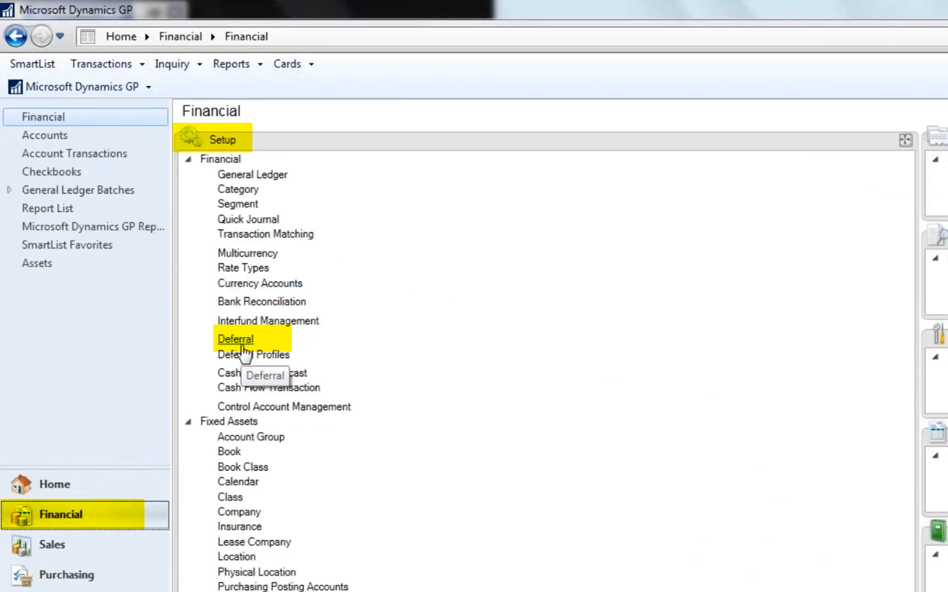
- Review the deferral setup options in the Financial setup, and bring up the first deferral profile, STANDARD
left_click(243, 344)
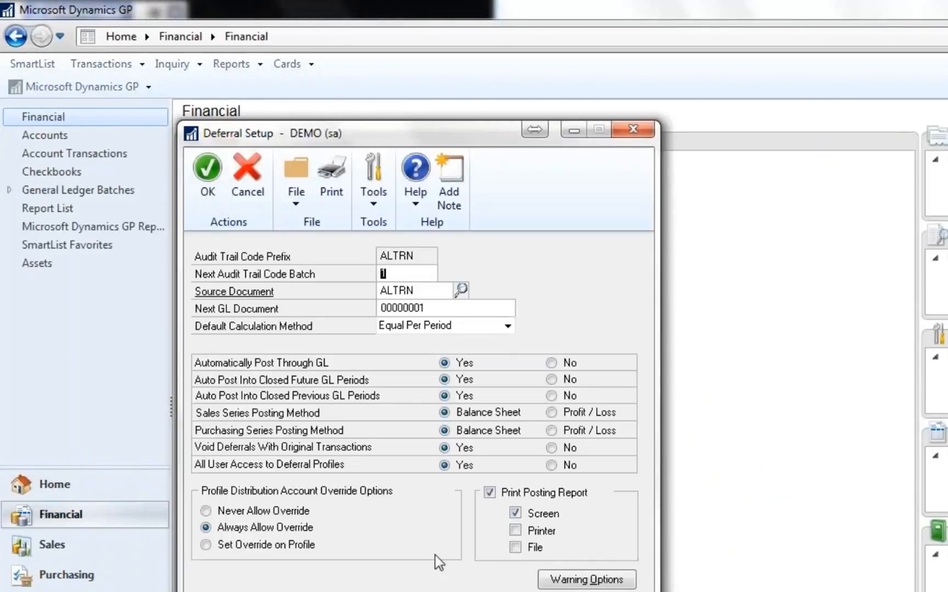
left_click(634, 129)
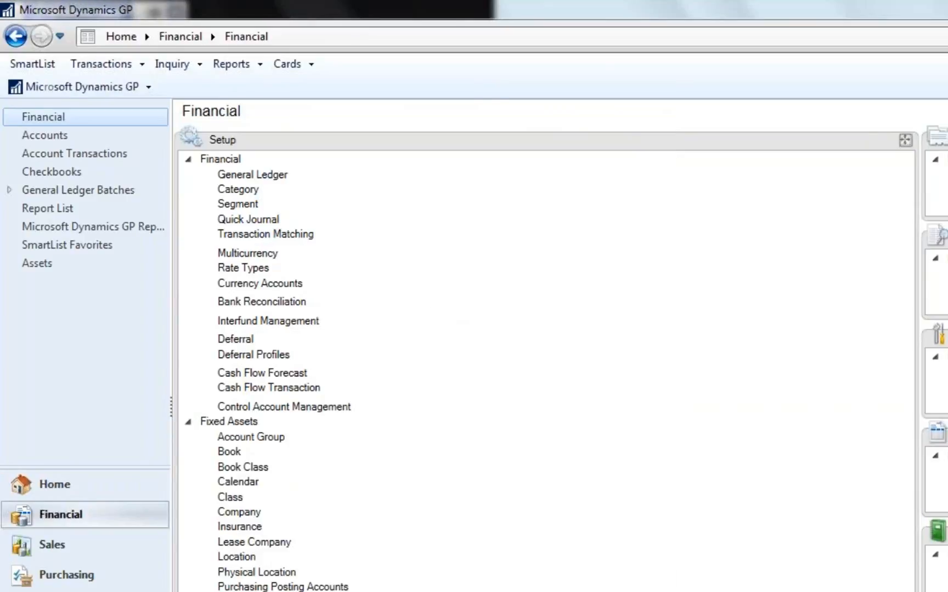
left_click(277, 356)
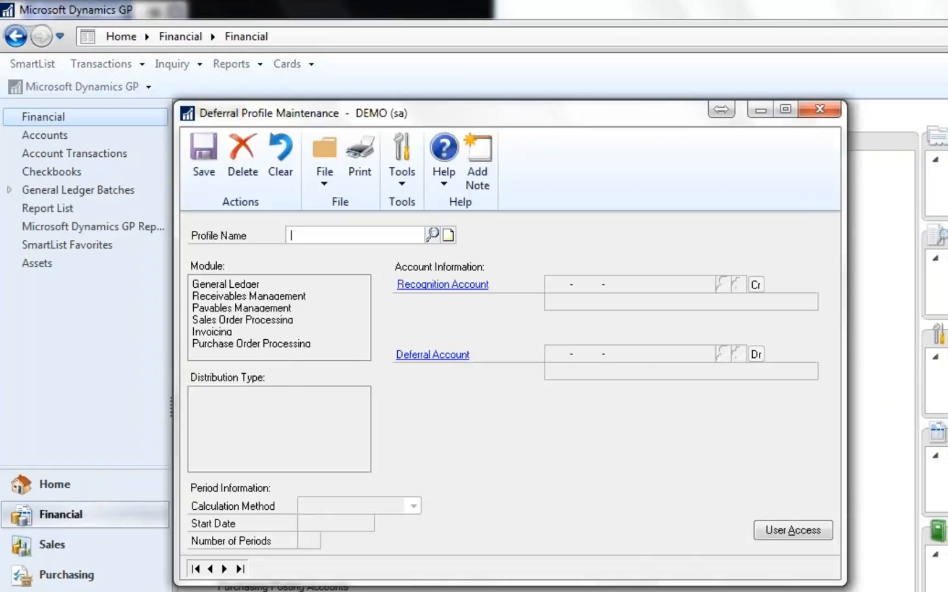
left_click(196, 569)
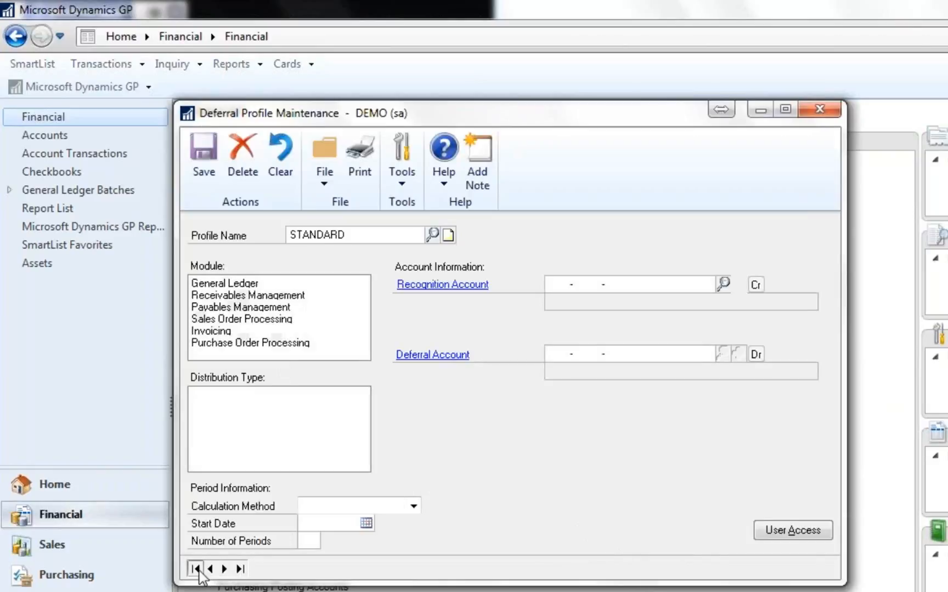
- Step through the STANDARD deferral profile's user access records, save, and close the profile windows
left_click(800, 536)
left_click(211, 528)
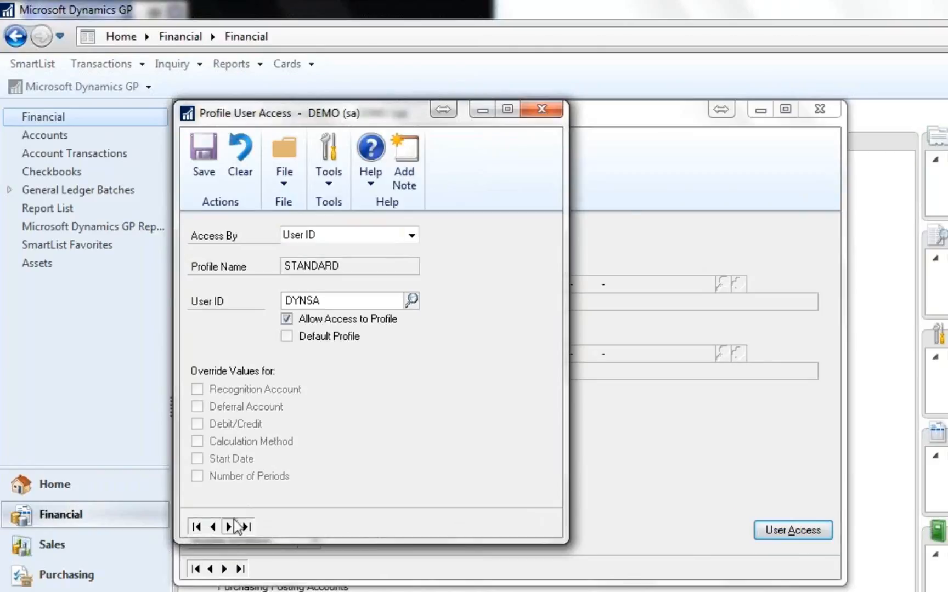
left_click(231, 526)
left_click(194, 160)
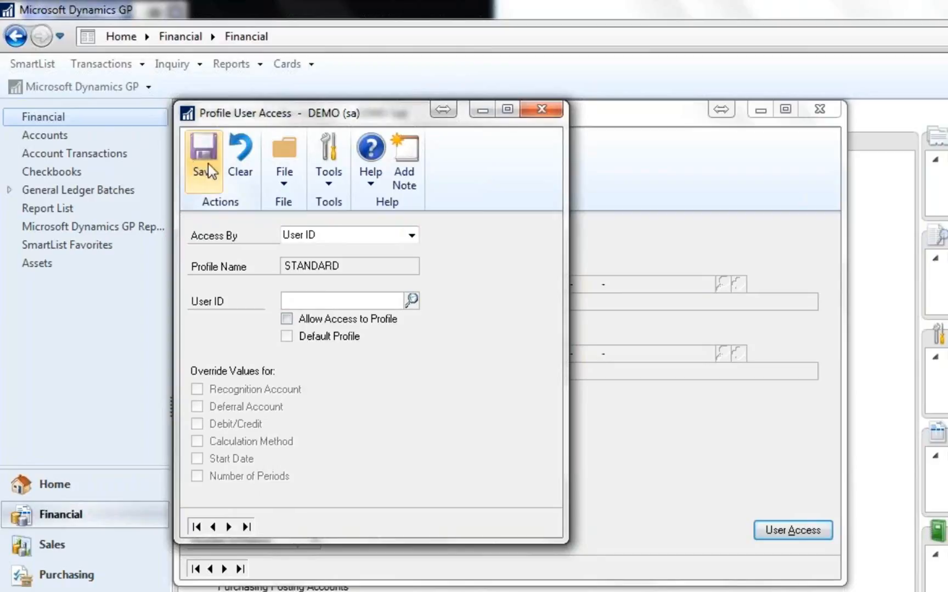
left_click(541, 109)
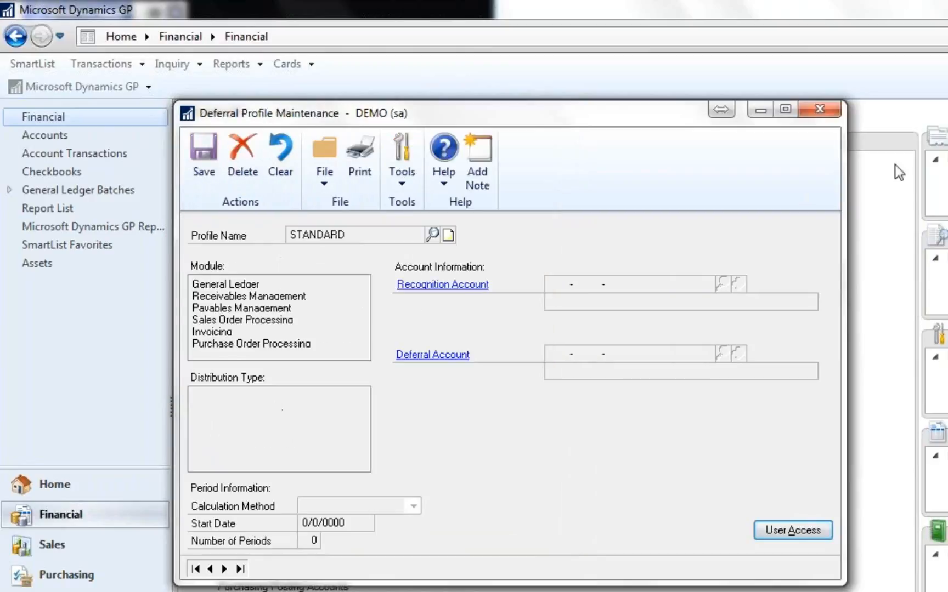
left_click(811, 111)
- Start a new payables transaction of type Invoice in Purchasing with the description "Annual Insurance"
left_click(95, 570)
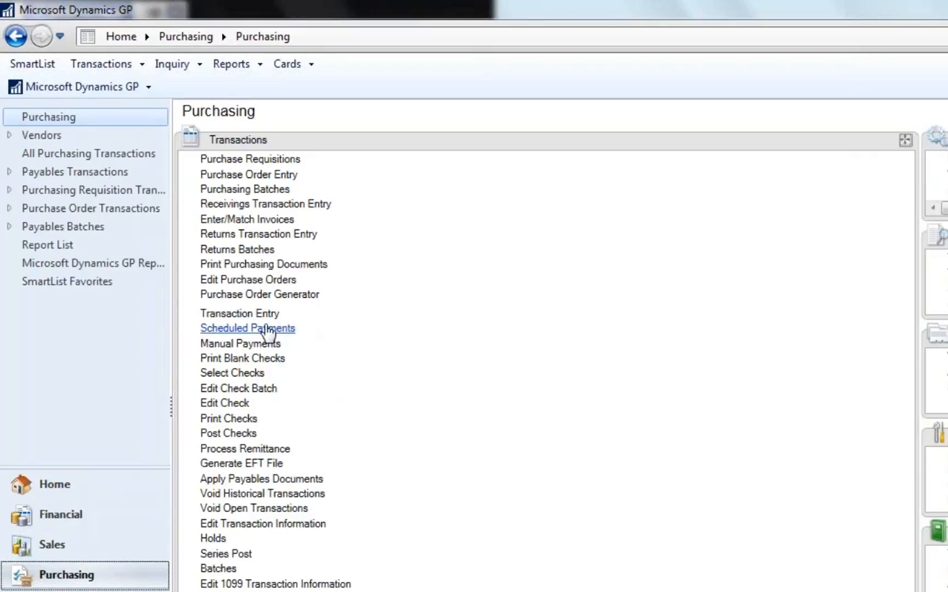
left_click(258, 316)
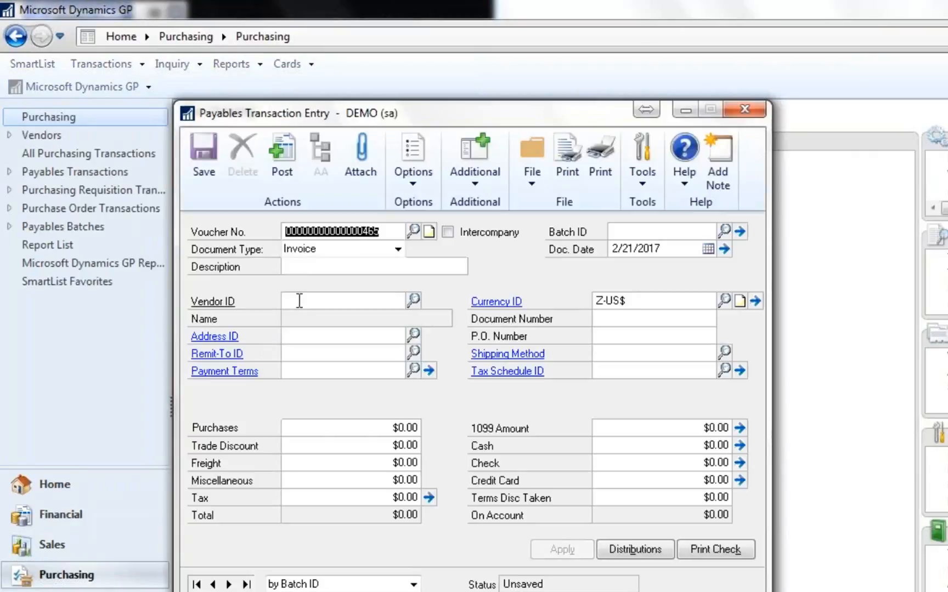
left_click(332, 268)
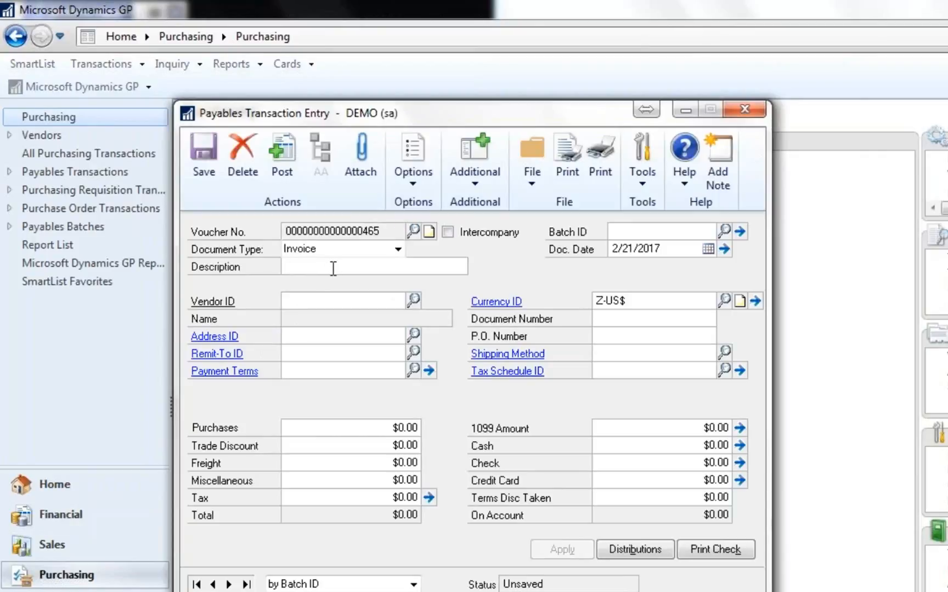
type("Annual Insurance")
key("Tab")
- Set the invoice's document date to 12/15/2016 and choose Associated Insurance Inc. as the vendor
left_click(663, 247)
type("121516")
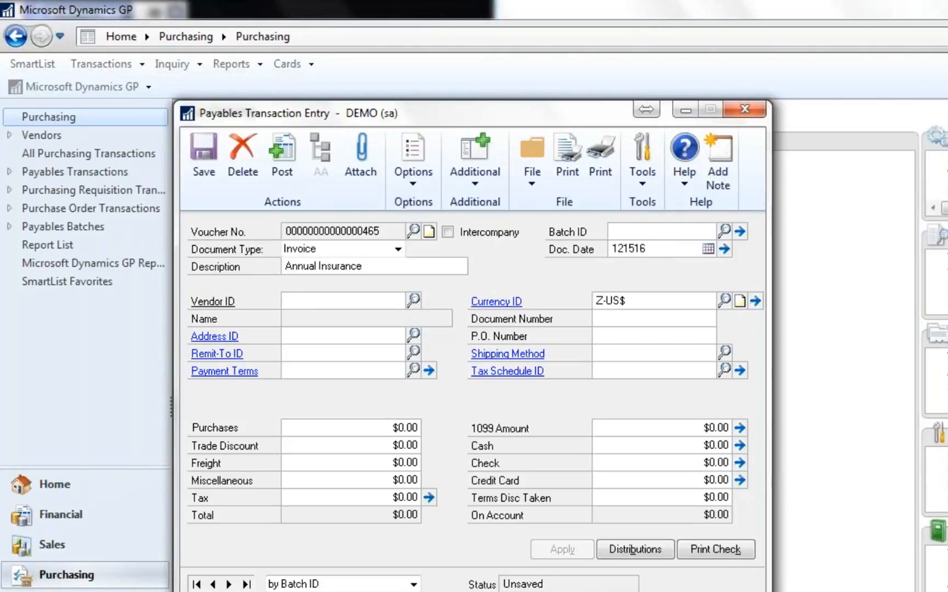
key("Tab")
left_click(414, 303)
double_click(470, 442)
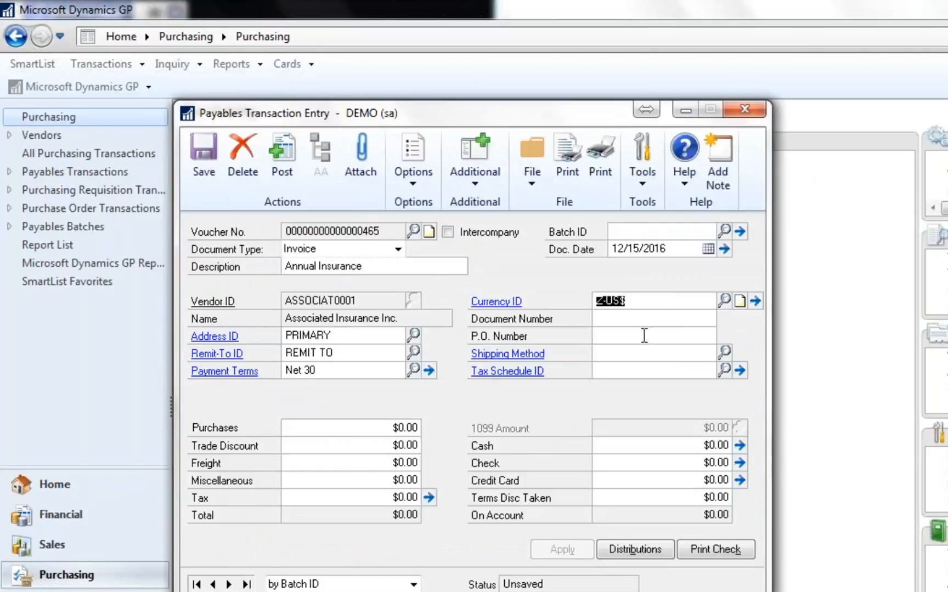
- Enter 123456 as the invoice's document number and $240,000.00 as its purchases amount
left_click(646, 319)
type("123456")
key("Tab")
key("Tab")
key("Tab")
key("Tab")
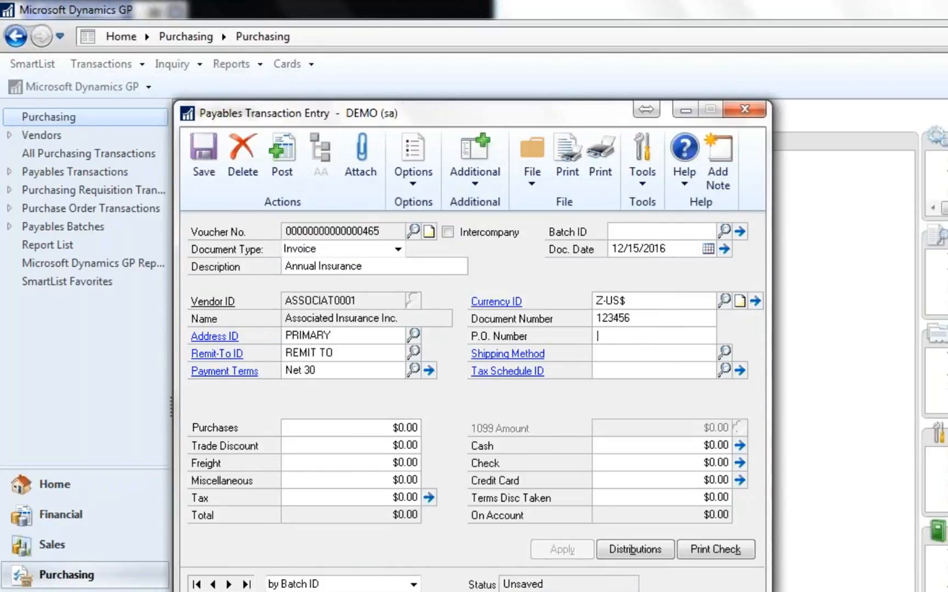
type("240000")
key("Tab")
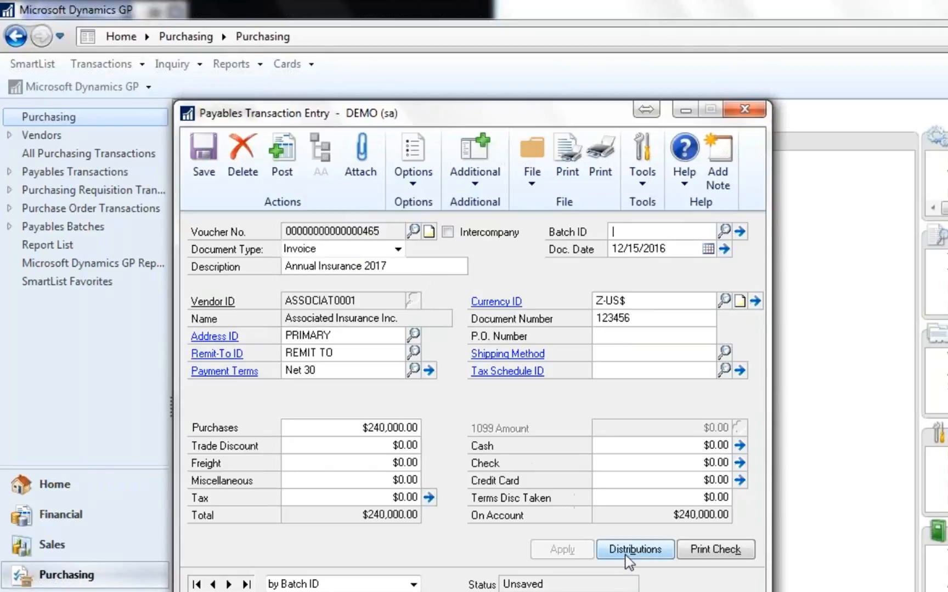
- Open a deferral entry for the Prepaid Insurance purchase line in the invoice's distributions
left_click(634, 549)
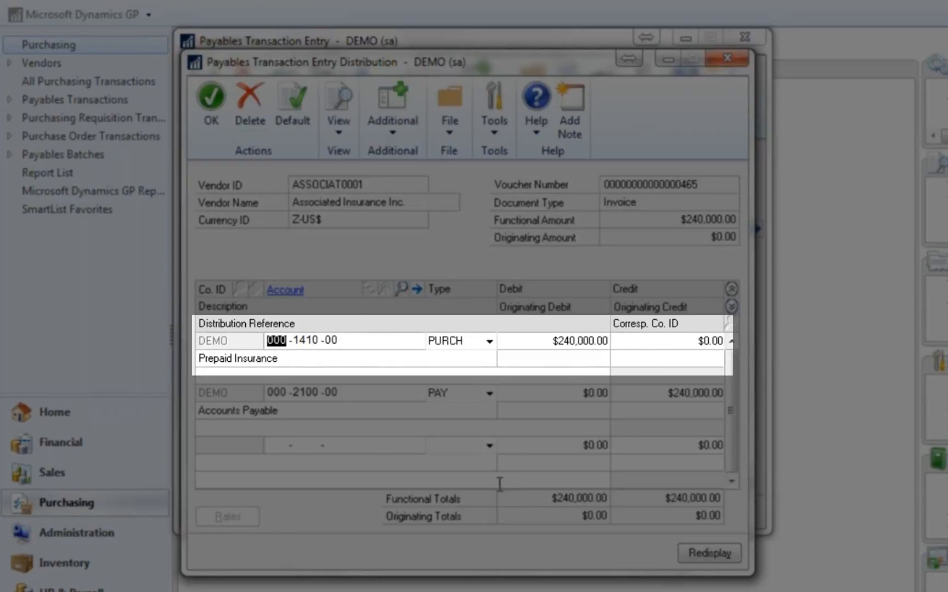
left_click(284, 369)
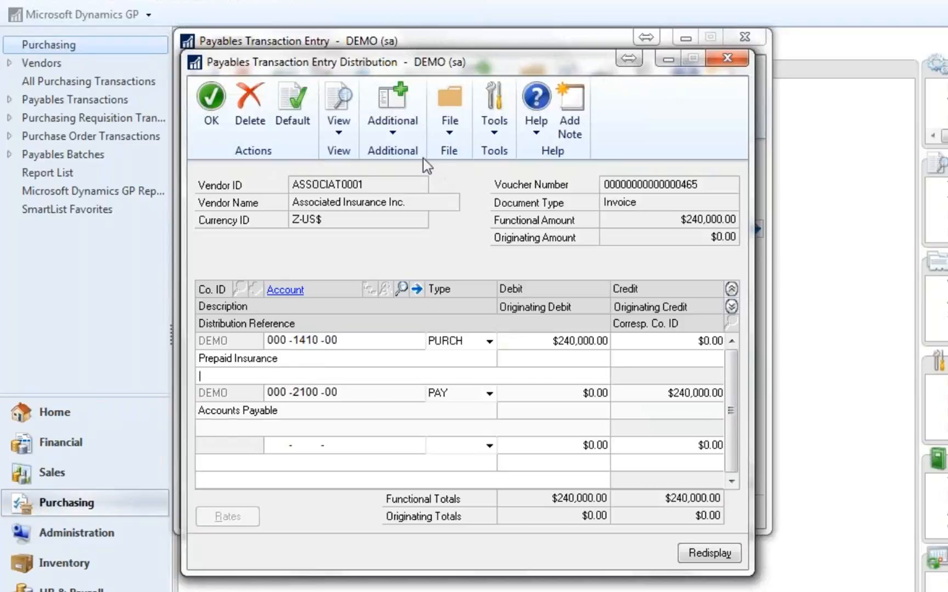
left_click(400, 131)
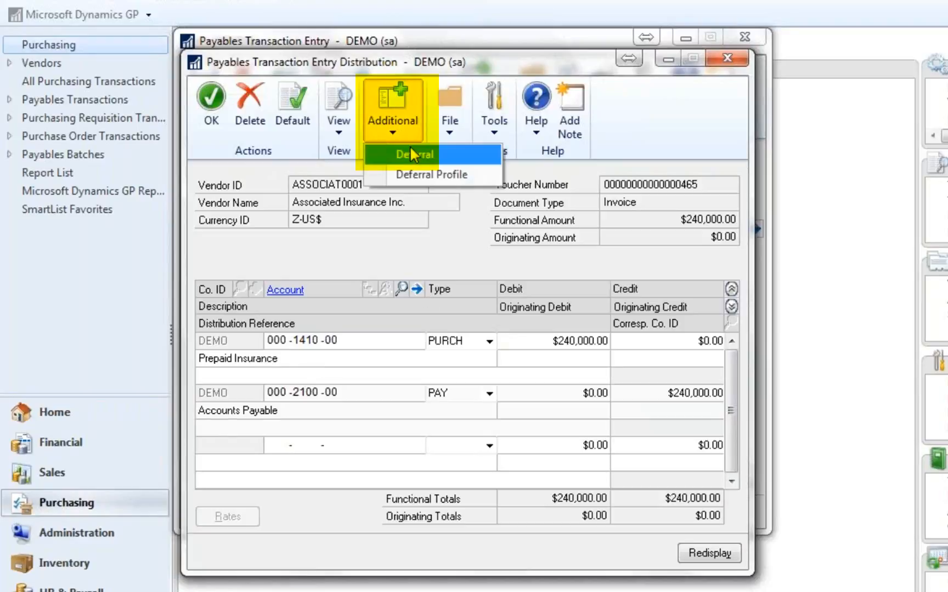
left_click(412, 153)
- Set the deferral period from 1/1/2017 to 12/31/2017 with the Equal Per Period method
type("01")
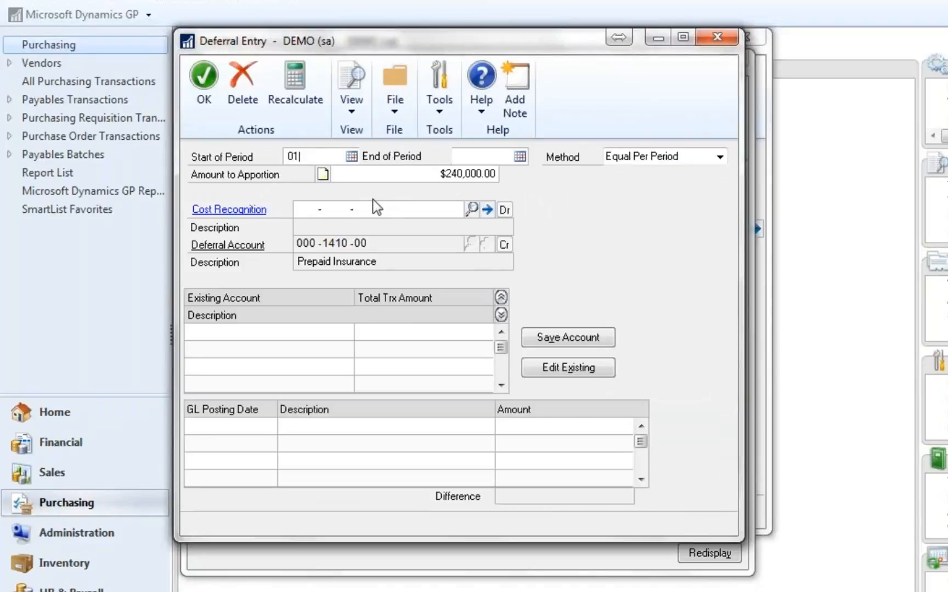
type("0117")
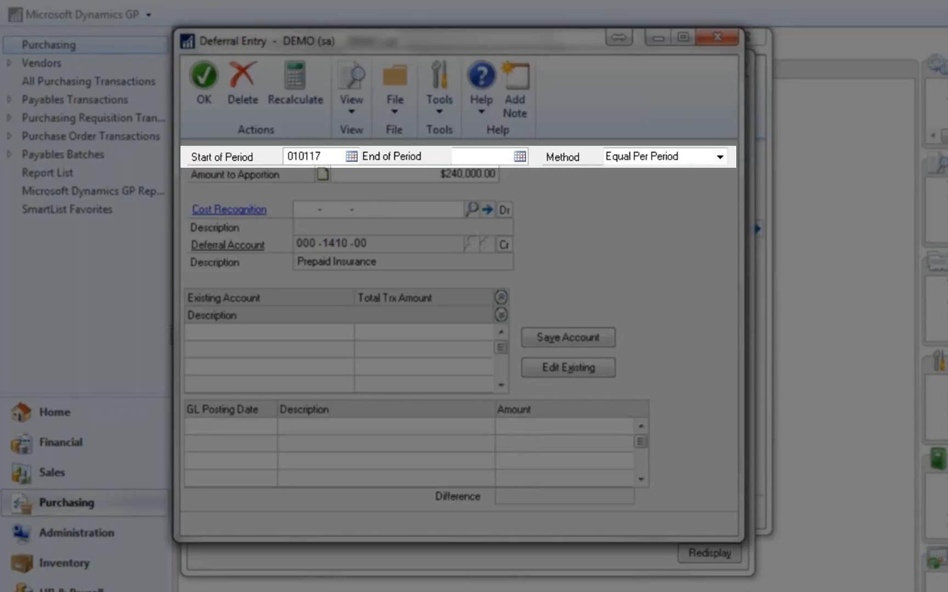
key("Tab")
type("123117")
key("Tab")
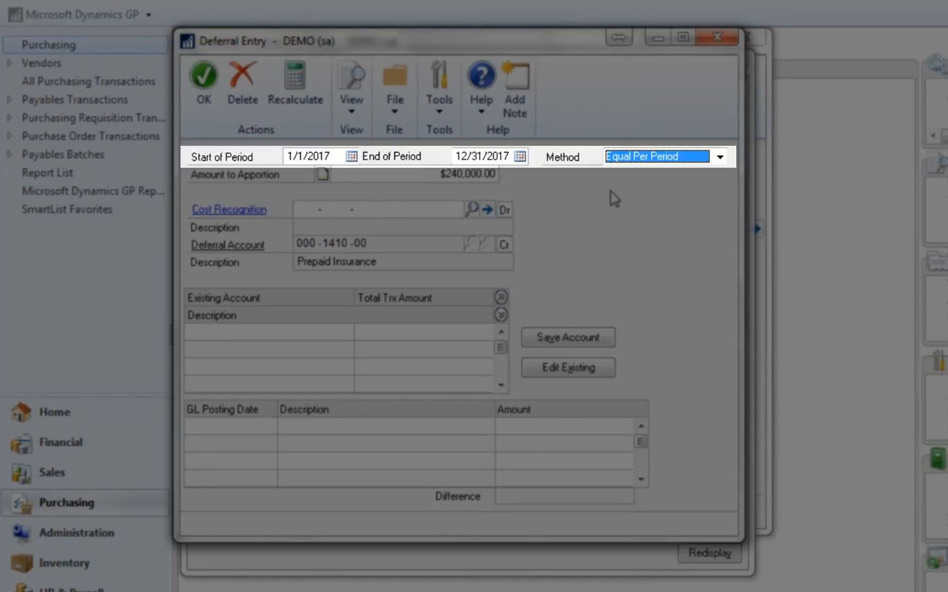
key("Tab")
key("Tab")
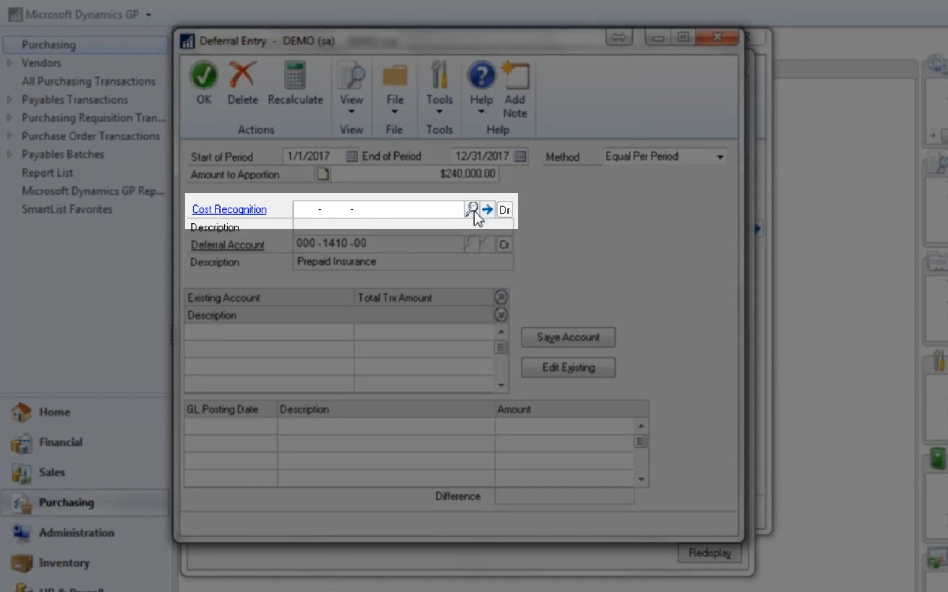
- Look up accounts by description and assign Interest Expense as the deferral's cost recognition account
left_click(473, 211)
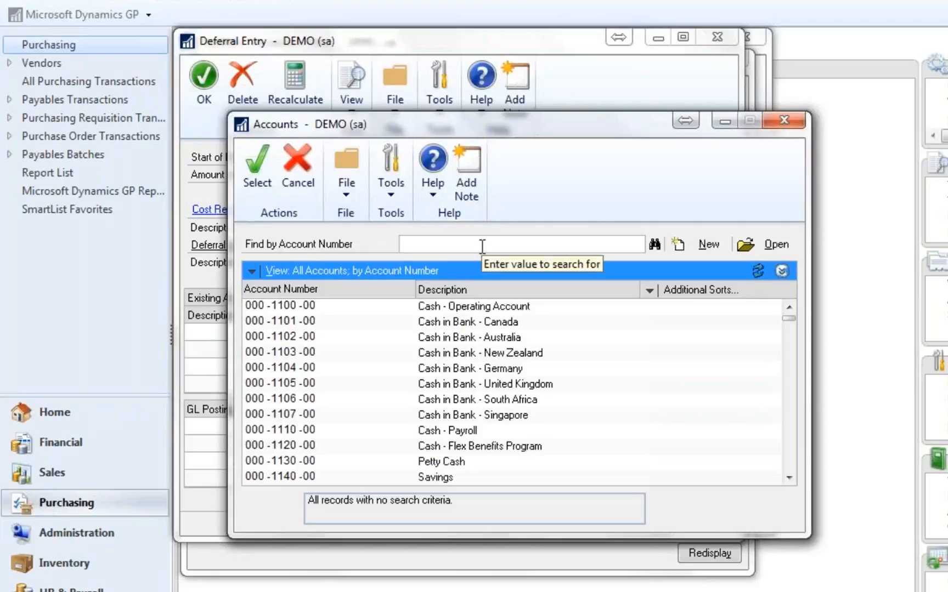
left_click(492, 292)
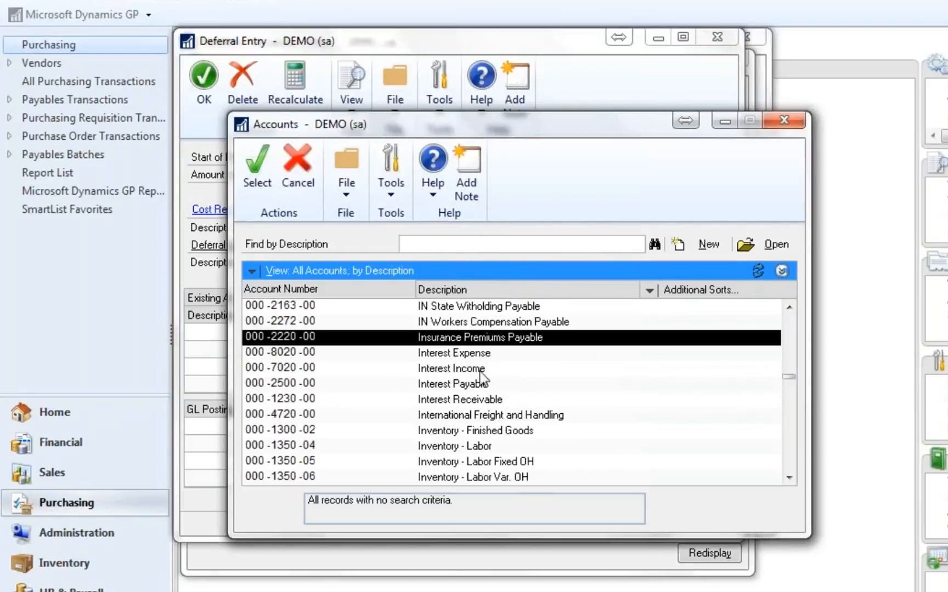
double_click(465, 355)
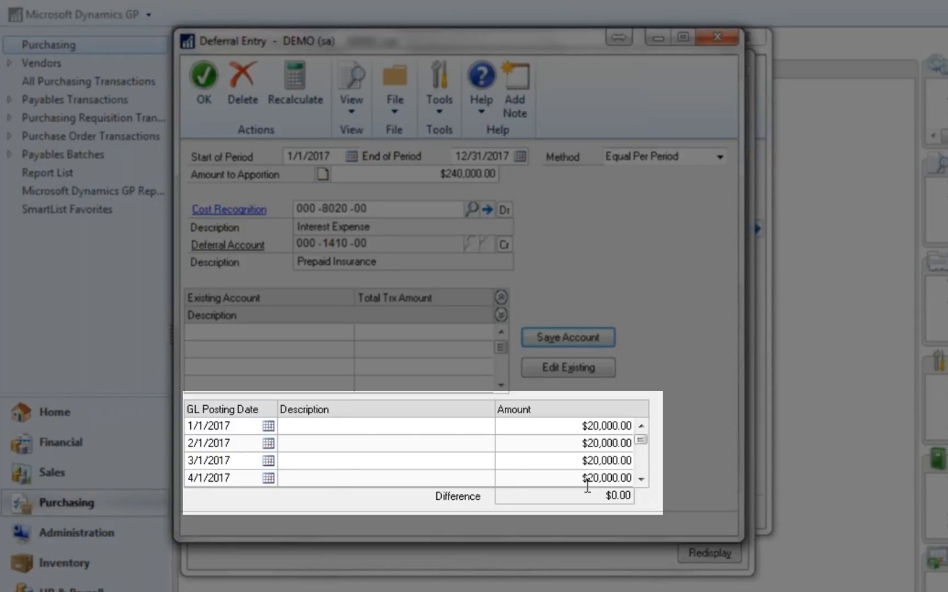
- Check the deferral's monthly posting schedule, save the deferral entry, and accept the invoice distributions
left_click(645, 478)
left_click(645, 479)
left_click(645, 479)
left_click(644, 479)
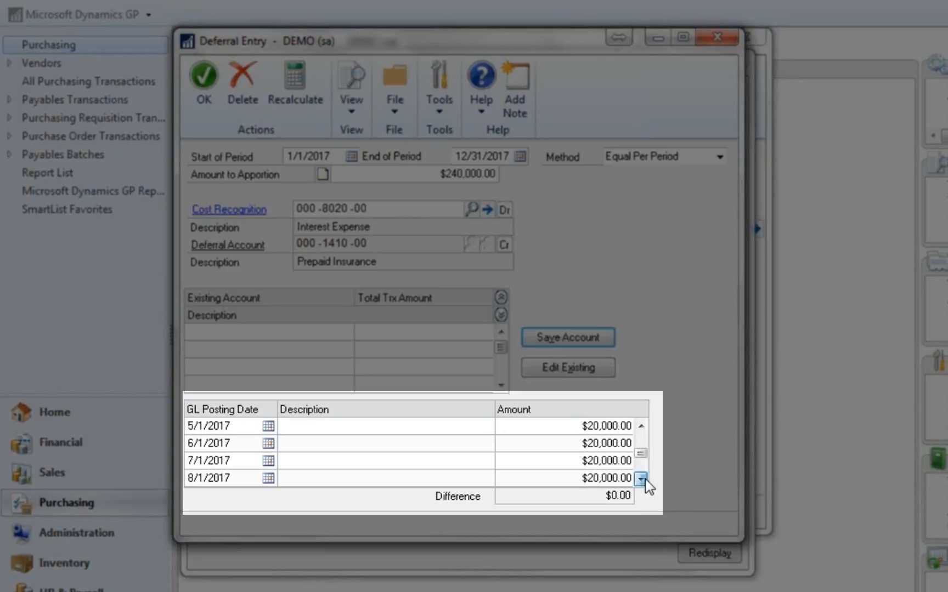
left_click(640, 478)
left_click(640, 479)
left_click(641, 478)
left_click(641, 479)
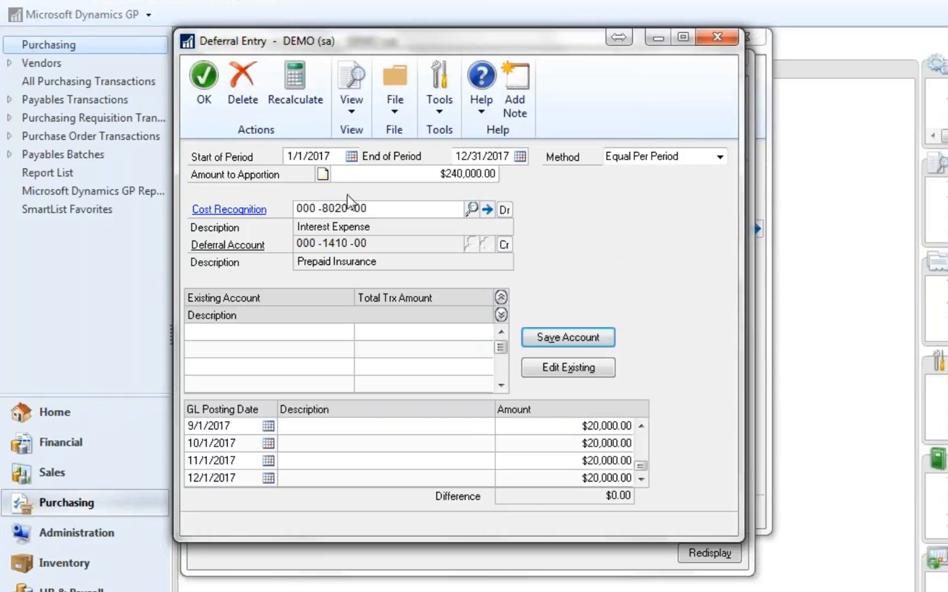
left_click(209, 85)
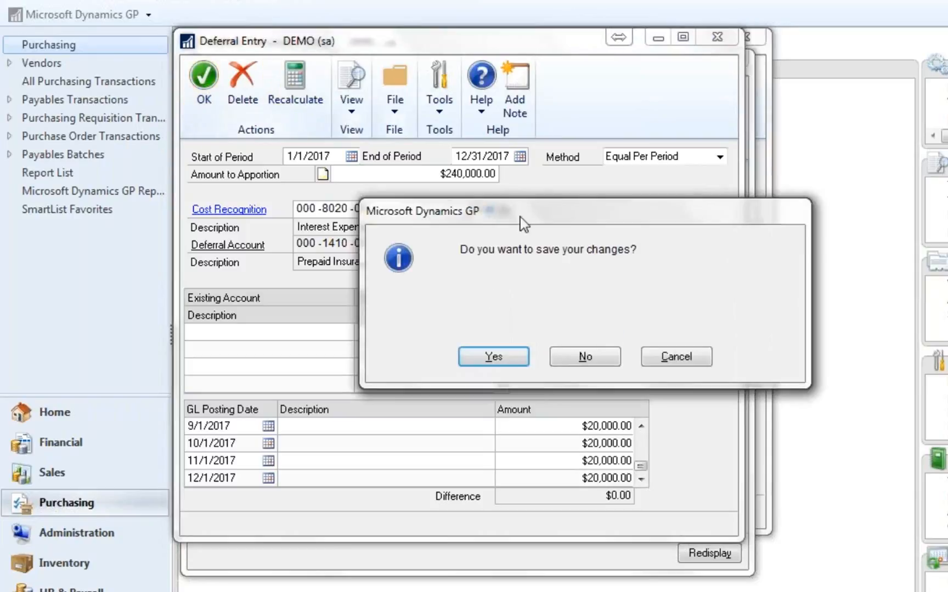
left_click(493, 355)
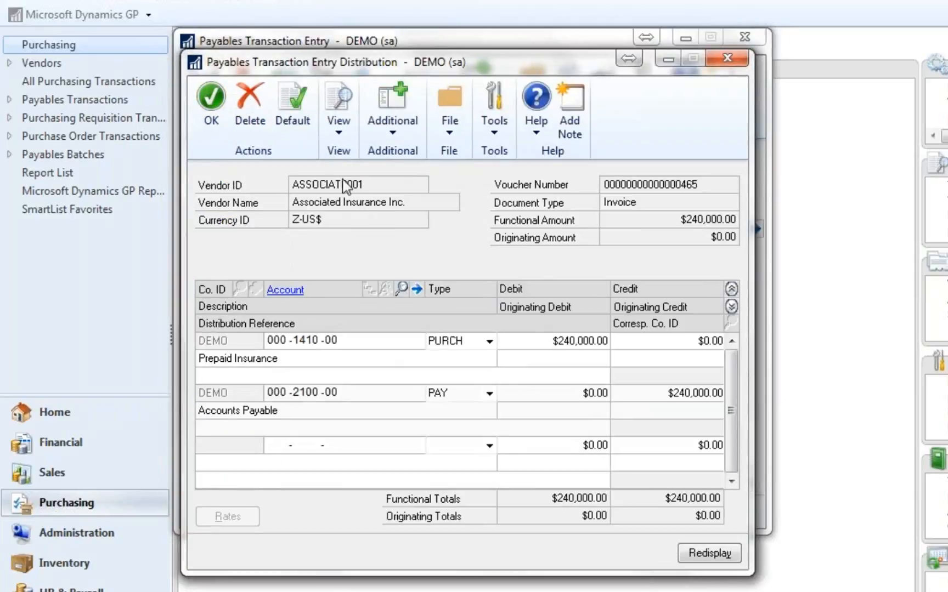
left_click(220, 112)
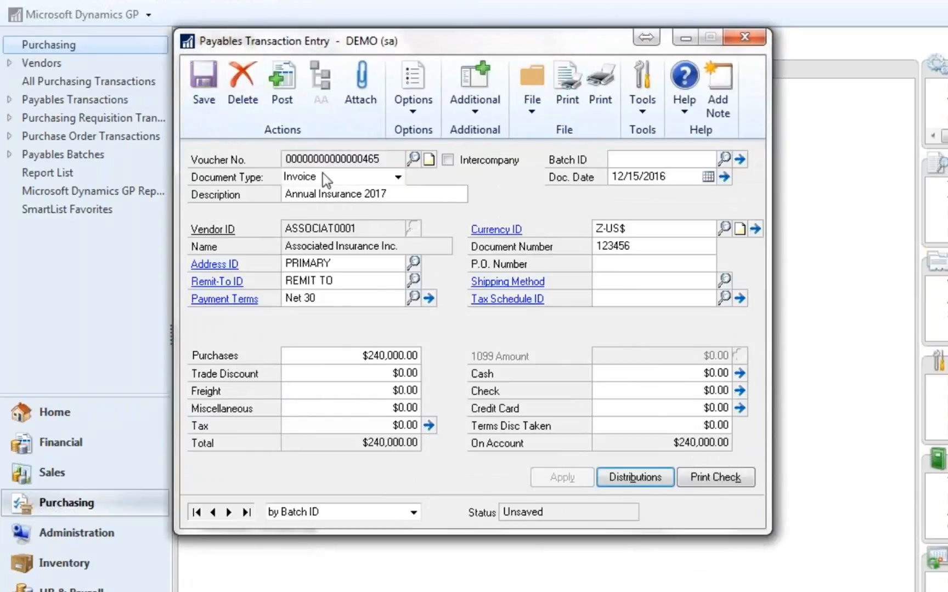
- Post the payables invoice, close its entry window, and output the General Posting Journal to the screen
left_click(282, 88)
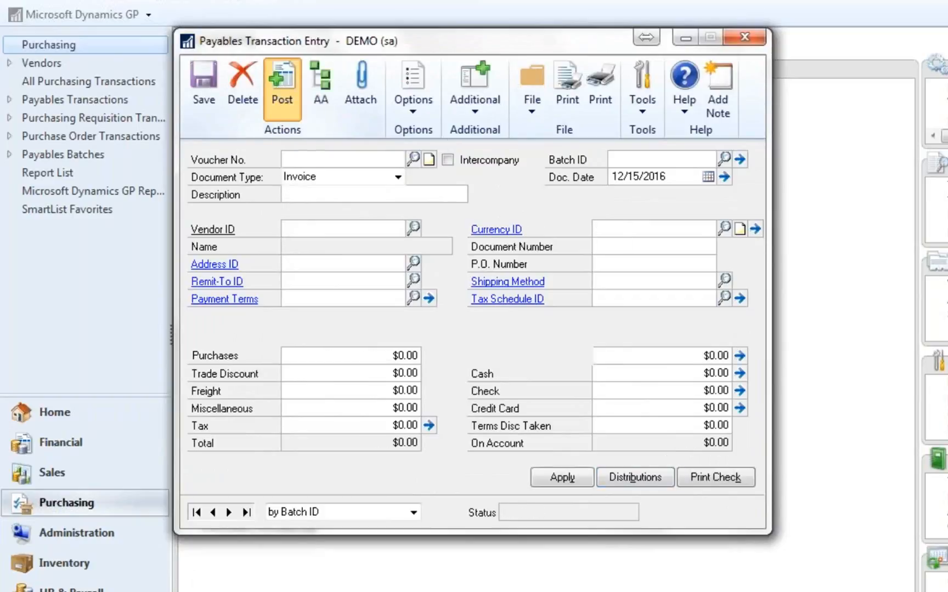
left_click(742, 37)
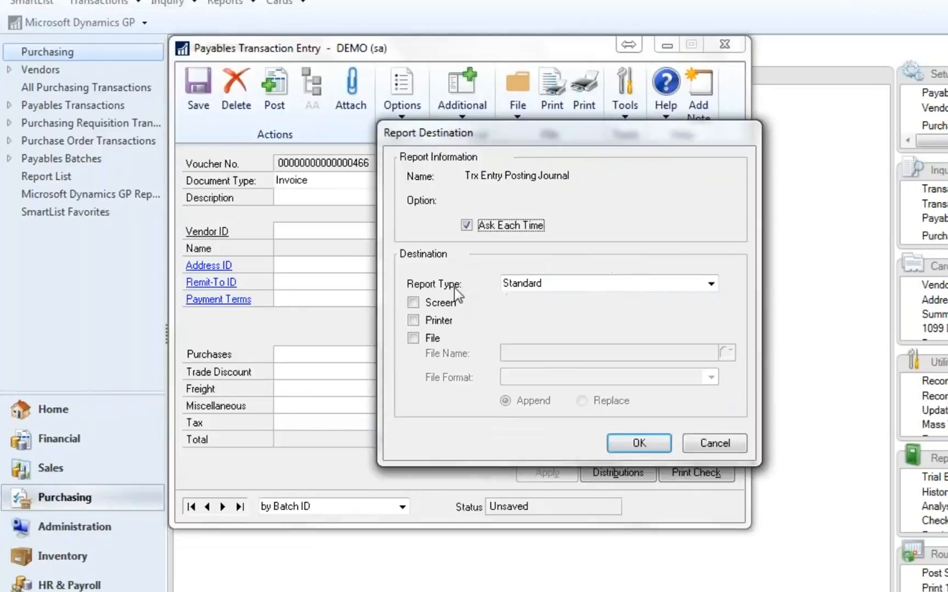
left_click(734, 447)
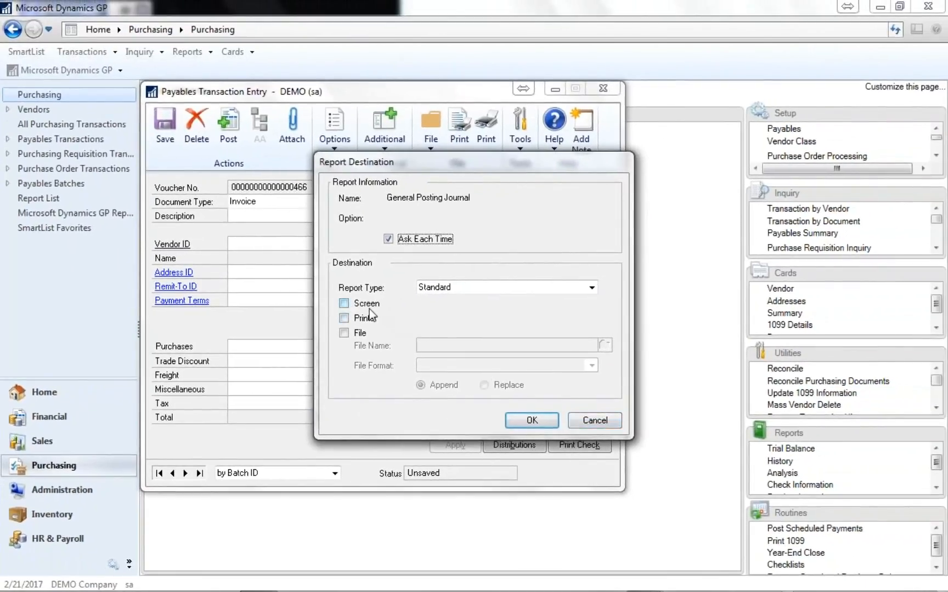
left_click(366, 305)
left_click(531, 420)
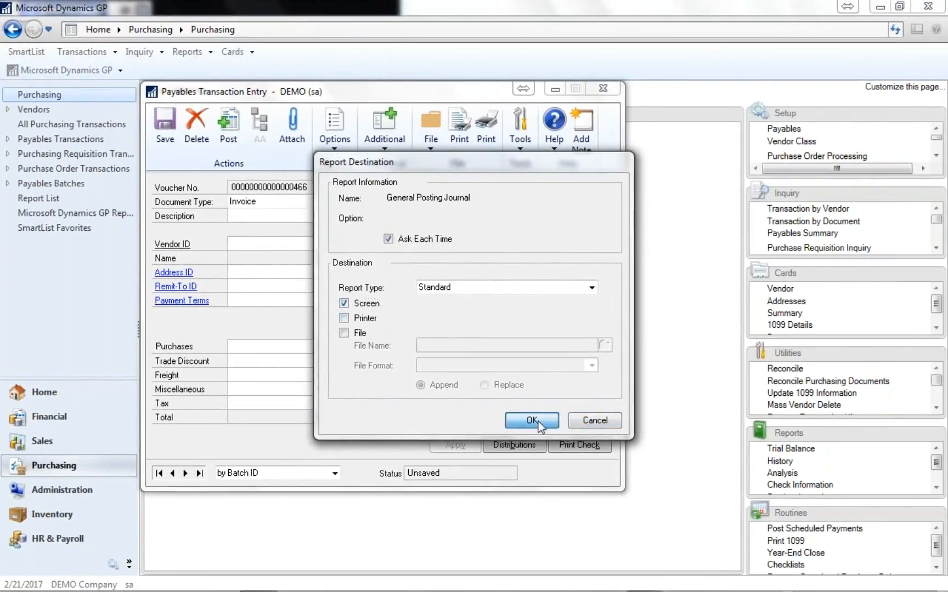
- Examine the payables distributions and the monthly deferral entries in the posting journals, and close the report output
scroll(575, 445, "down", 3)
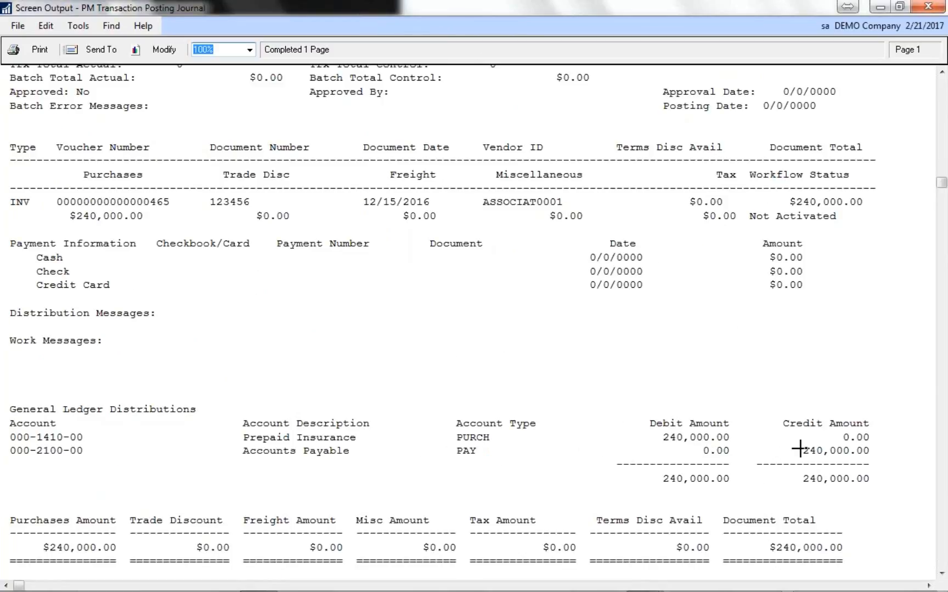
scroll(799, 447, "down", 5)
scroll(800, 447, "up", 8)
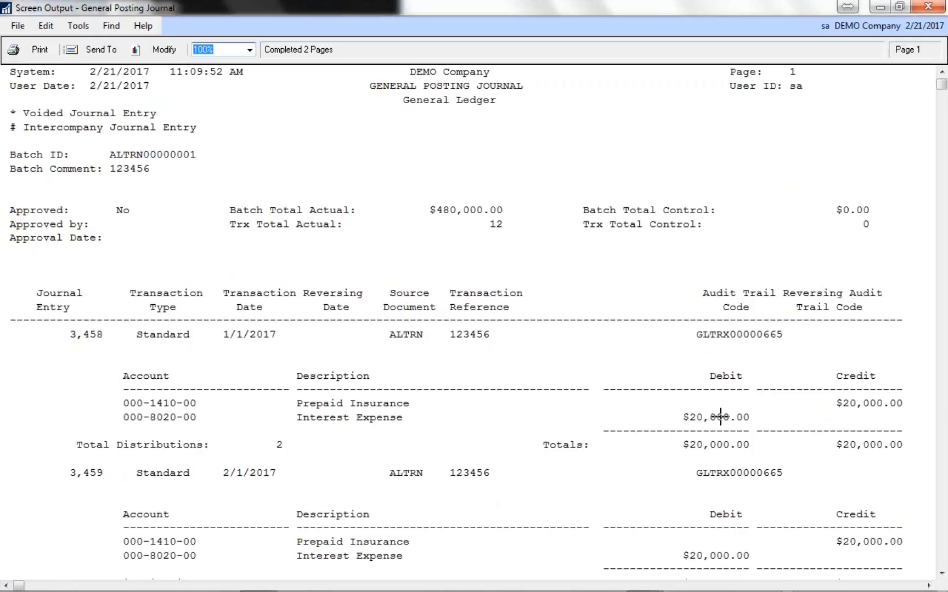
scroll(719, 417, "down", 10)
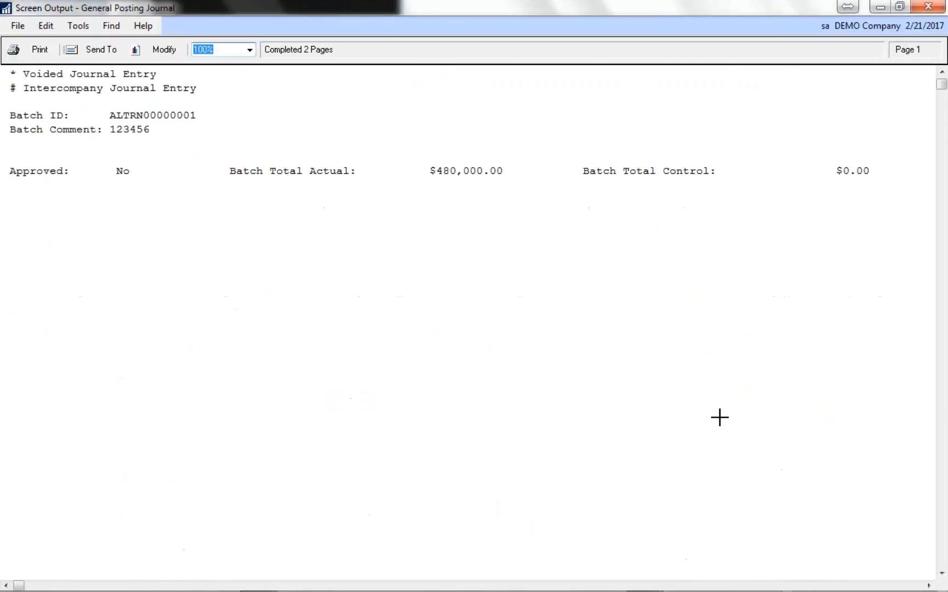
scroll(719, 416, "down", 12)
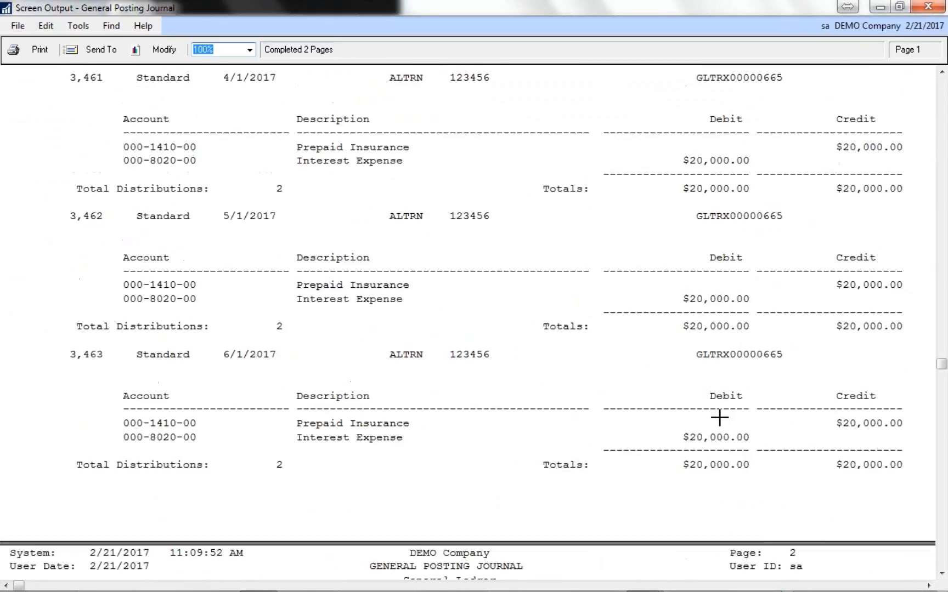
scroll(718, 417, "down", 6)
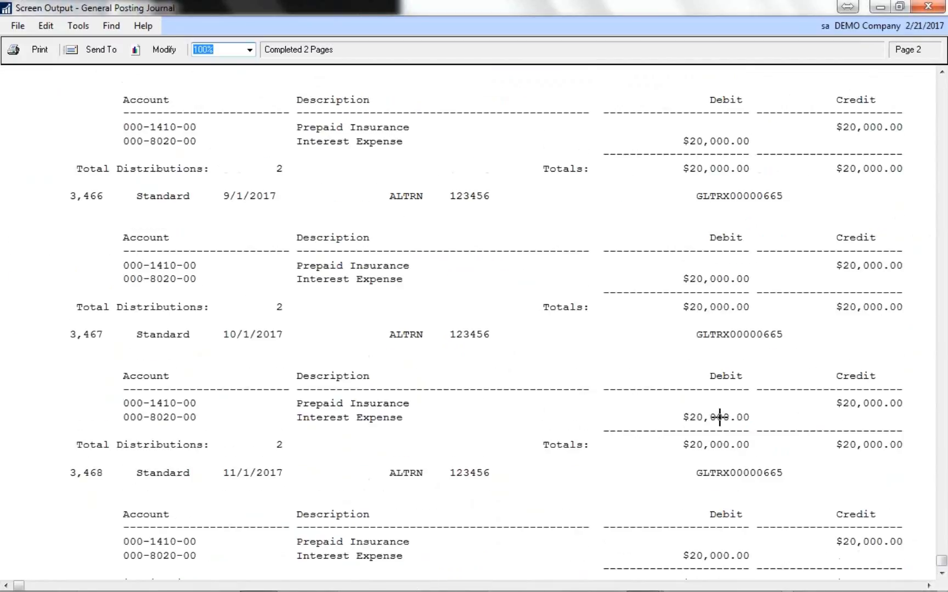
scroll(719, 417, "up", 6)
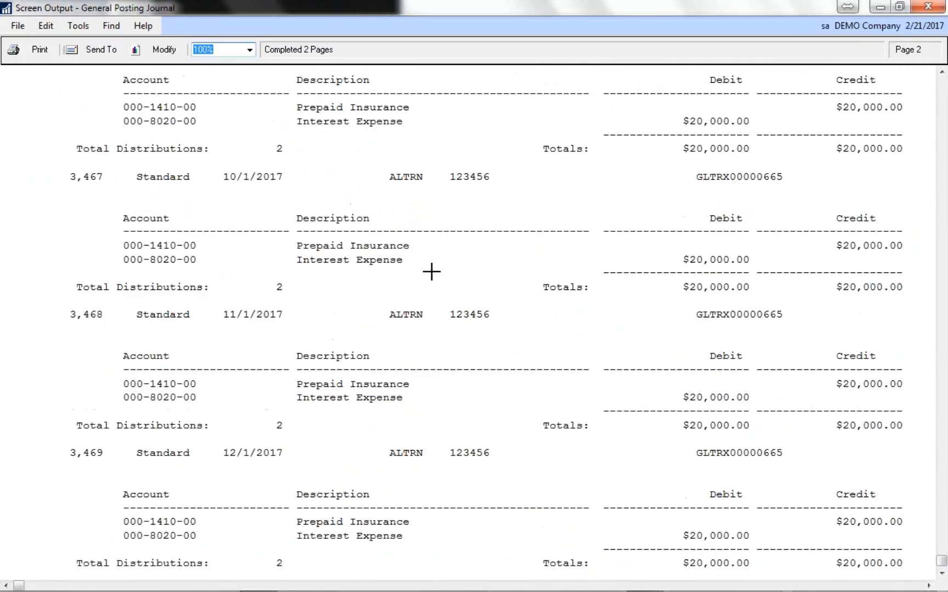
left_click(927, 6)
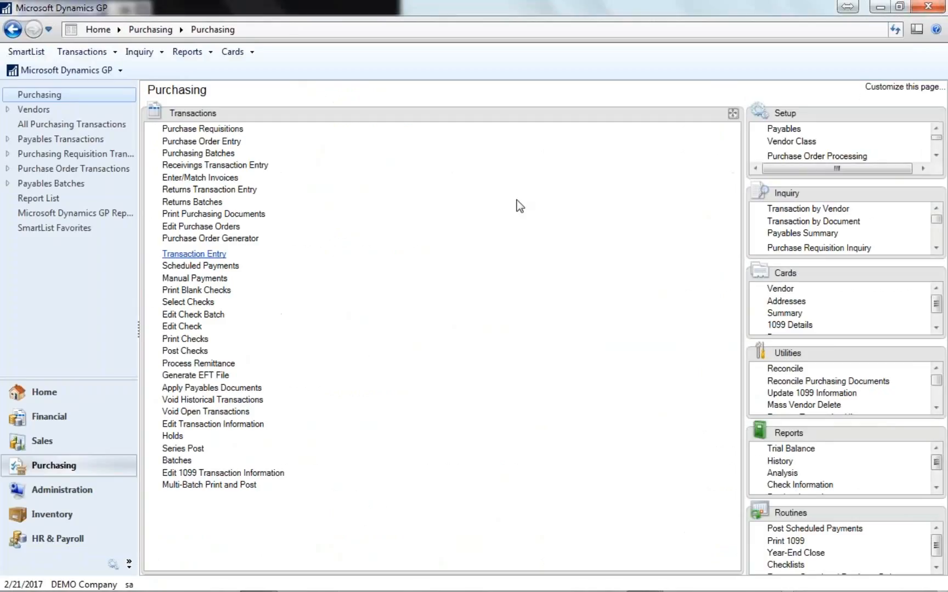
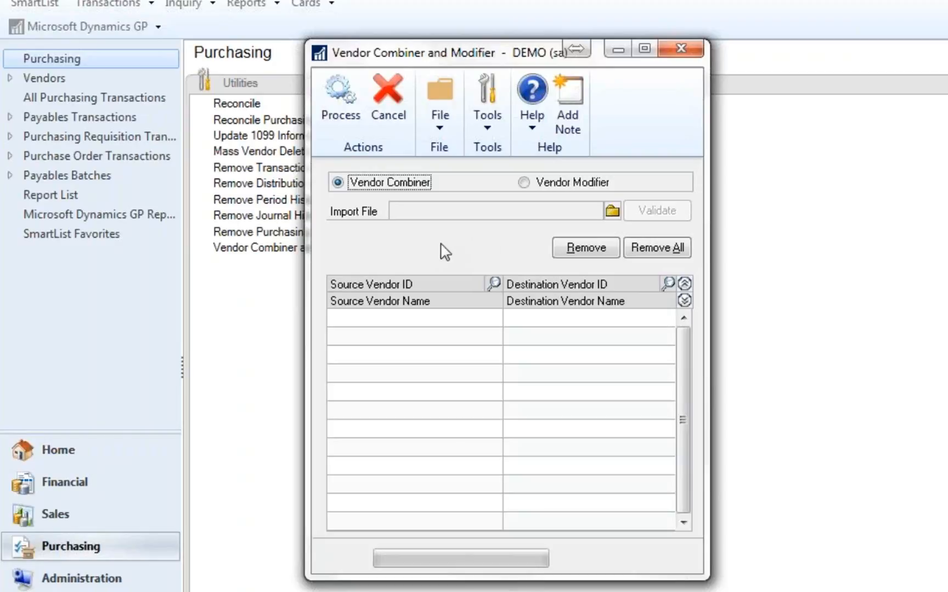
- Switch the utility to Vendor Modifier and look up the misspelled employee vendor under the EE prefix as the source vendor
left_click(522, 188)
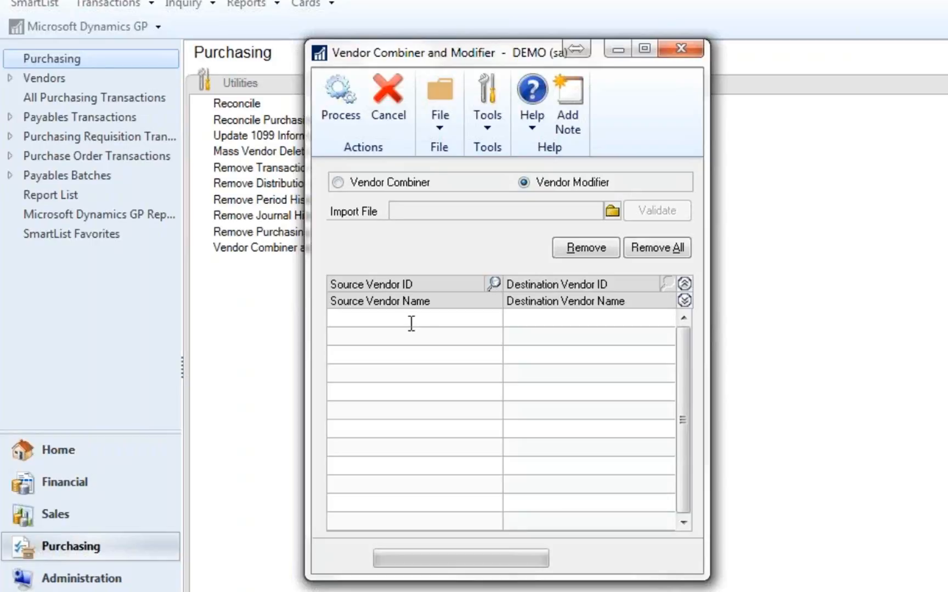
left_click(493, 284)
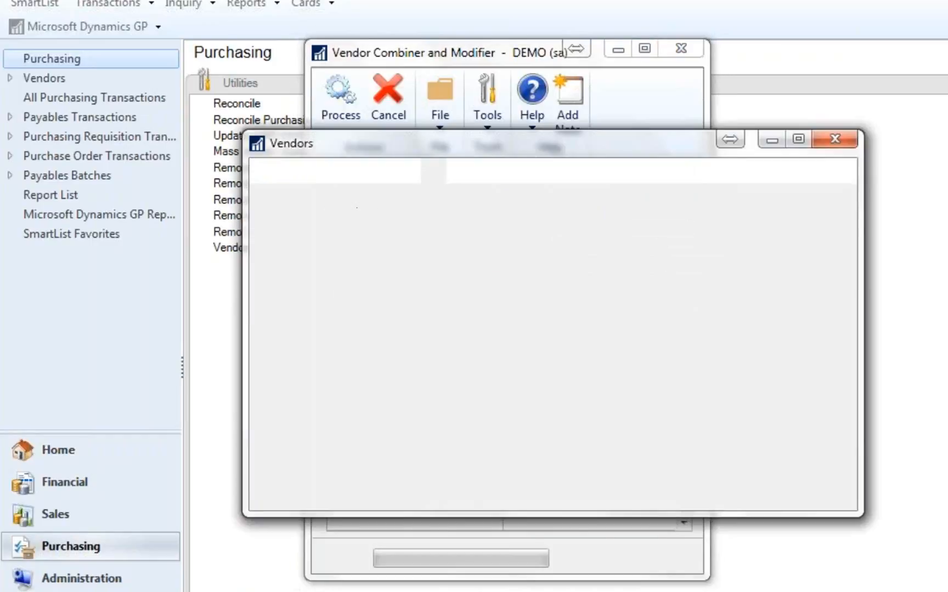
type("ee")
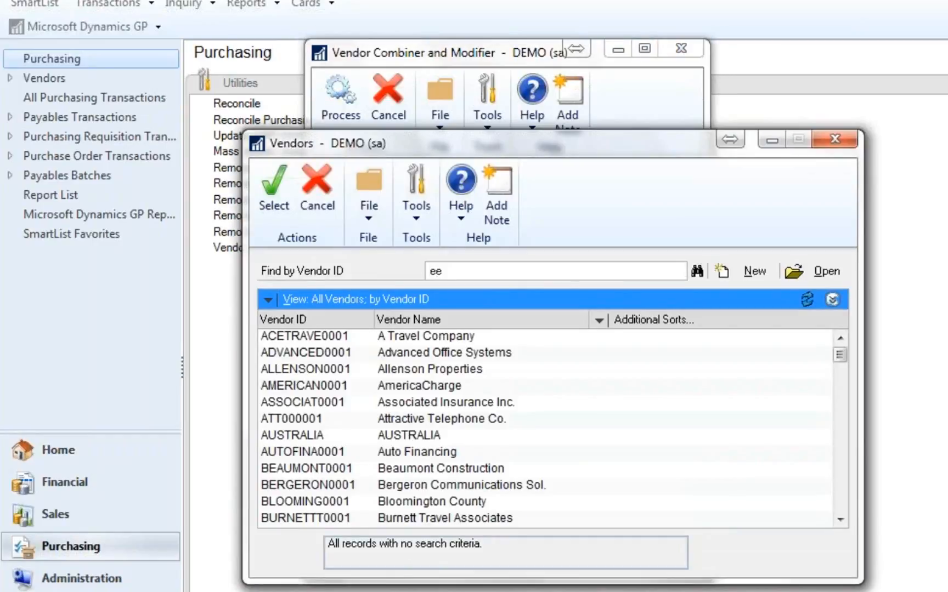
key("Tab")
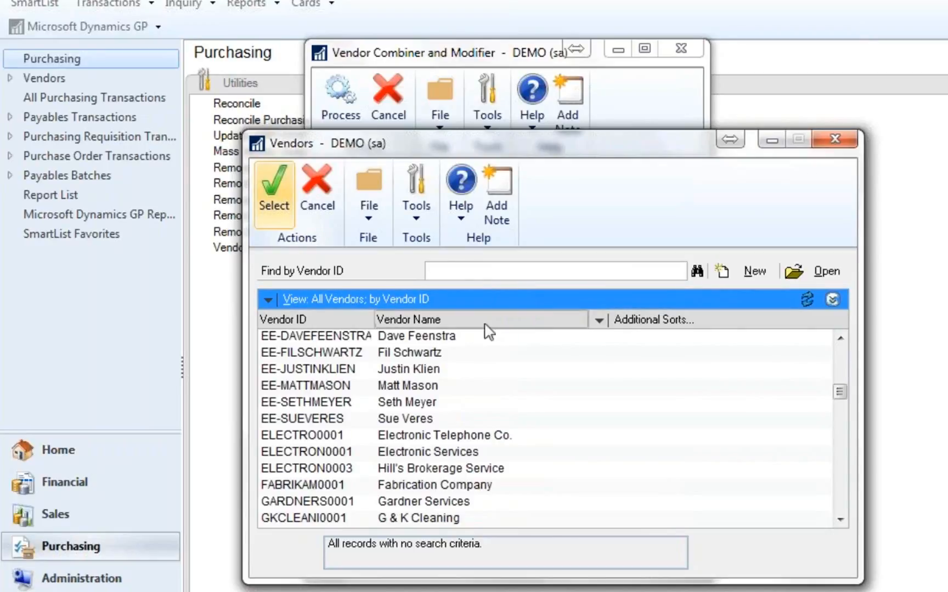
double_click(344, 368)
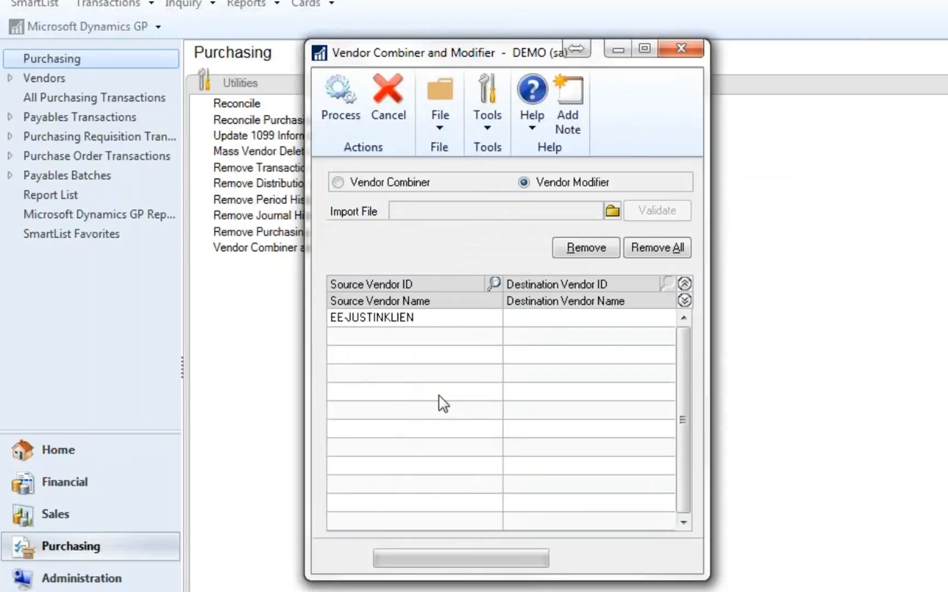
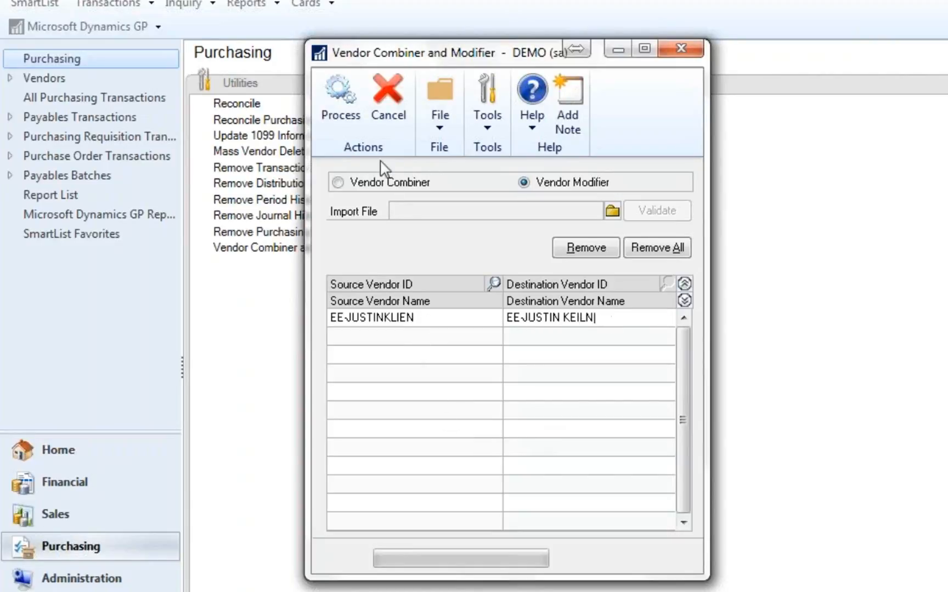
- Process the vendor ID change, continue past the backup reminder, and output the PM Vendor Combiner and Modifier report to the screen
left_click(343, 91)
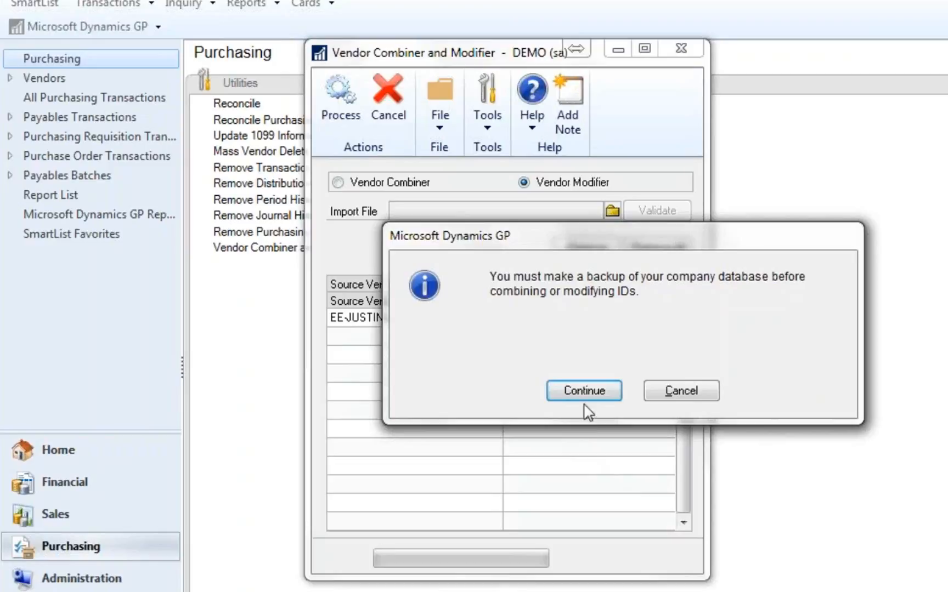
left_click(580, 390)
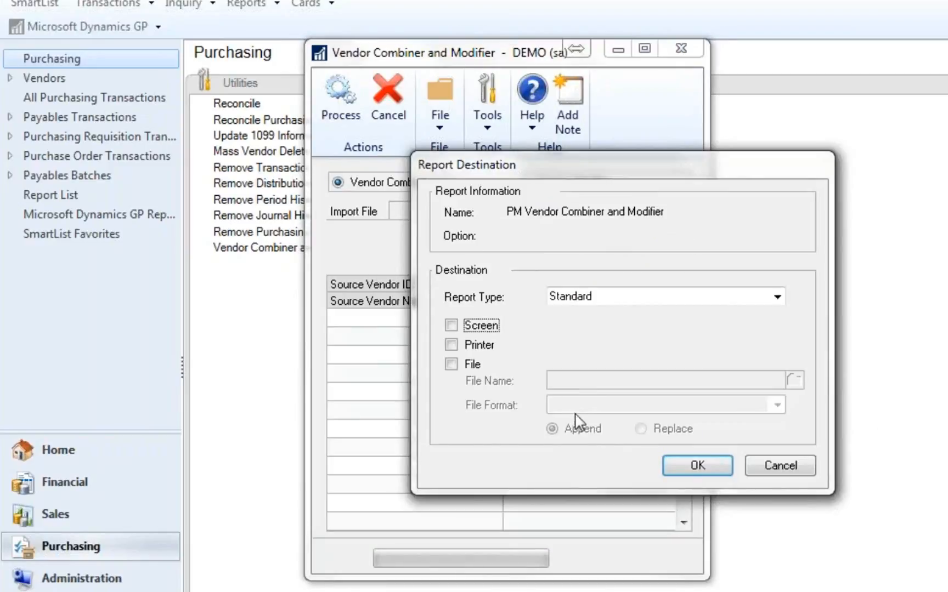
left_click(466, 327)
key("Return")
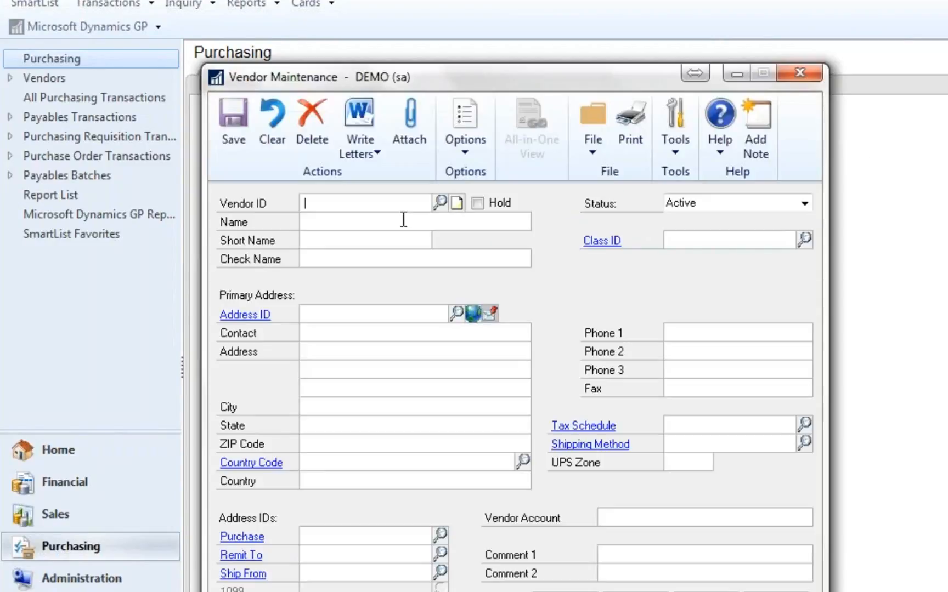
- Look up the modified employee vendor by name in Vendor Maintenance and check its vendor ID and name fields
type("EE")
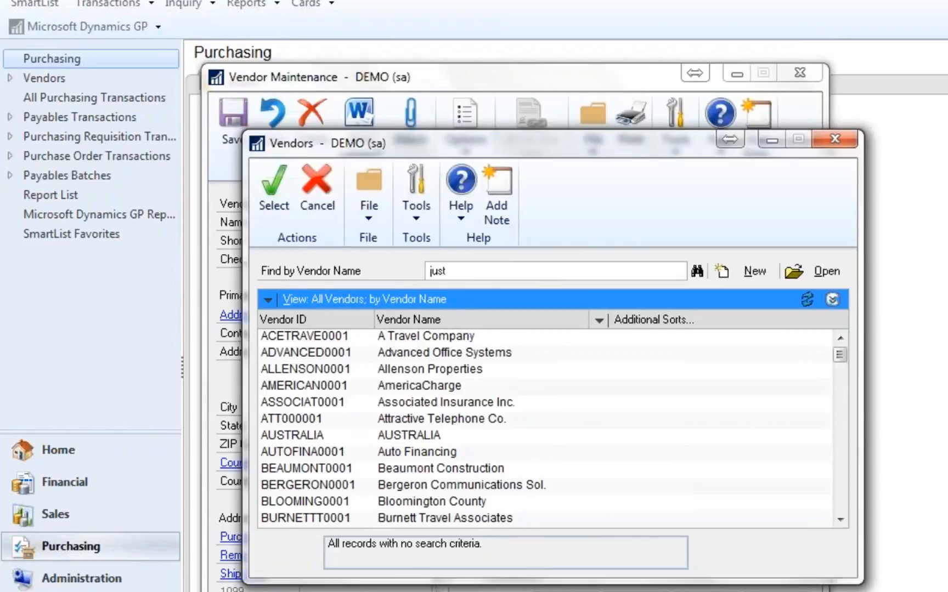
key("Return")
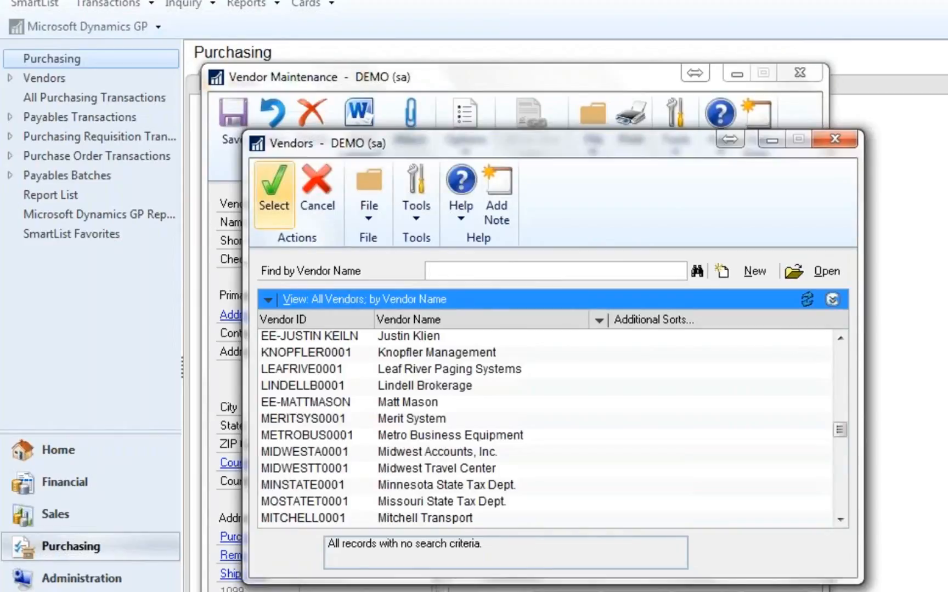
double_click(418, 334)
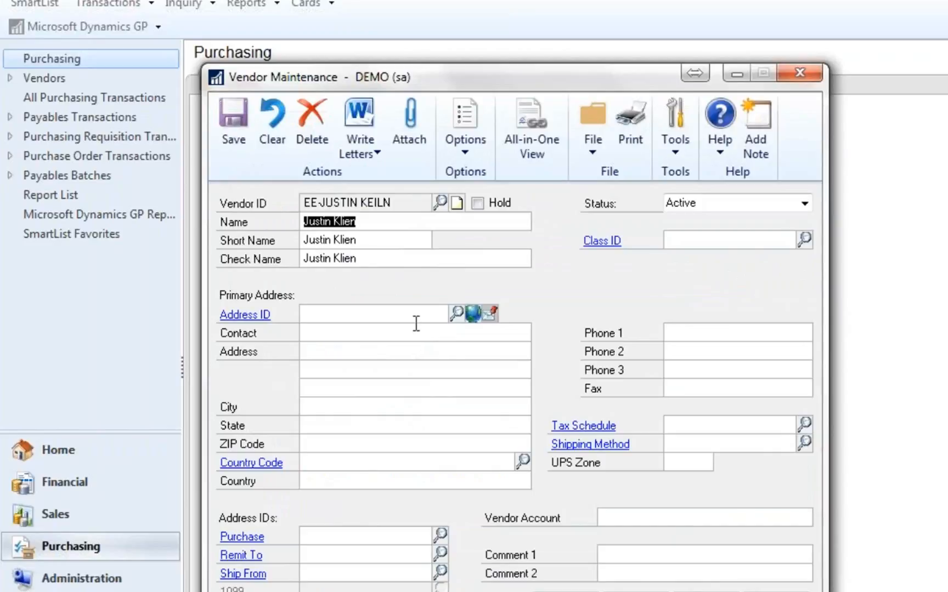
left_click(390, 234)
left_click(380, 251)
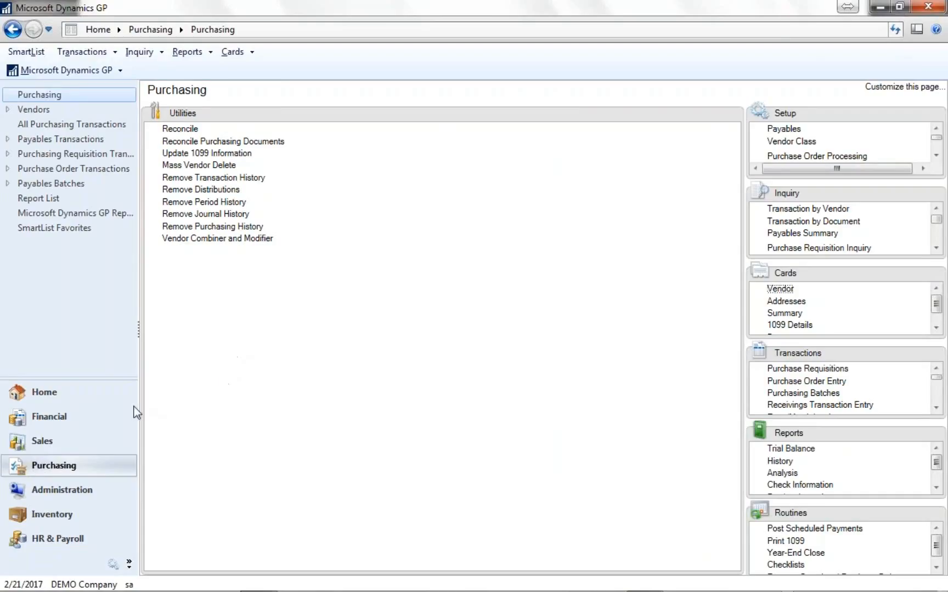
- In the company's Document Attachment Setup, turn document attachments off and back on, and save with Send Attachments in email cleared
left_click(85, 490)
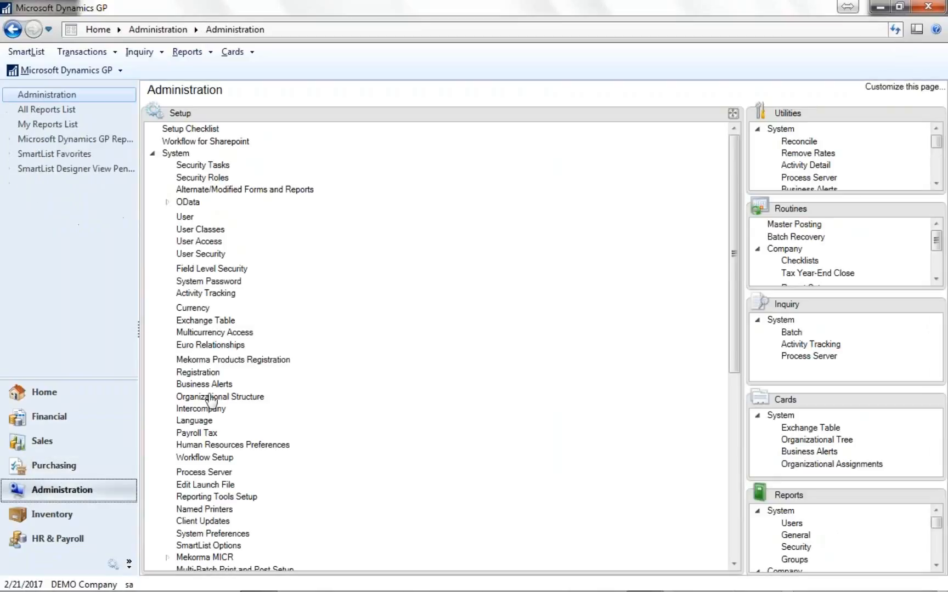
left_click(174, 153)
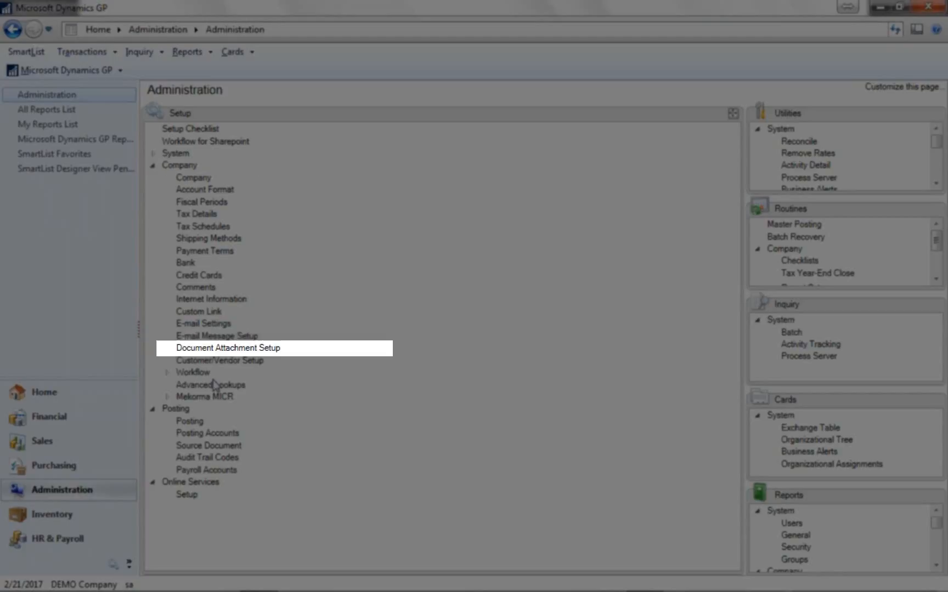
left_click(211, 351)
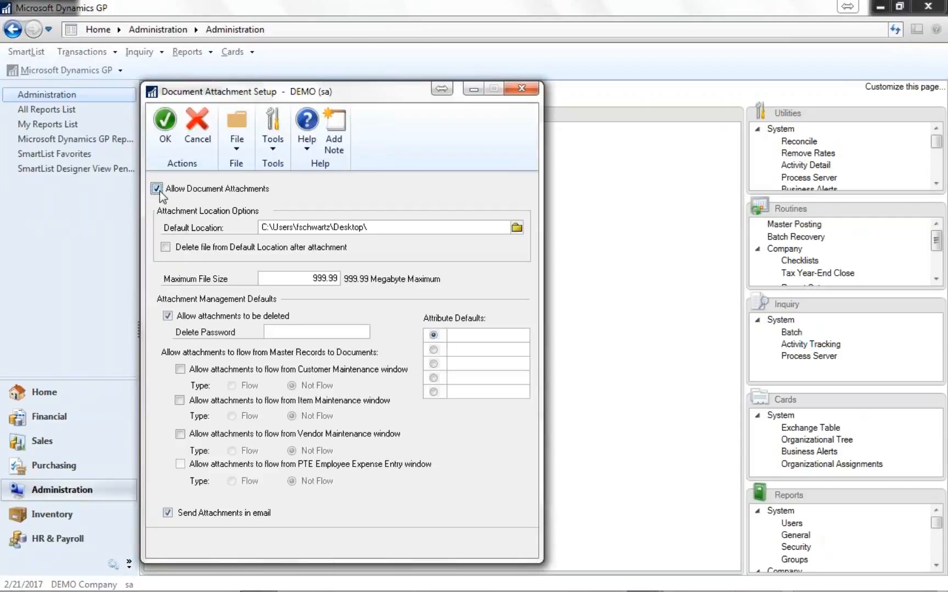
left_click(159, 190)
left_click(159, 191)
left_click(171, 142)
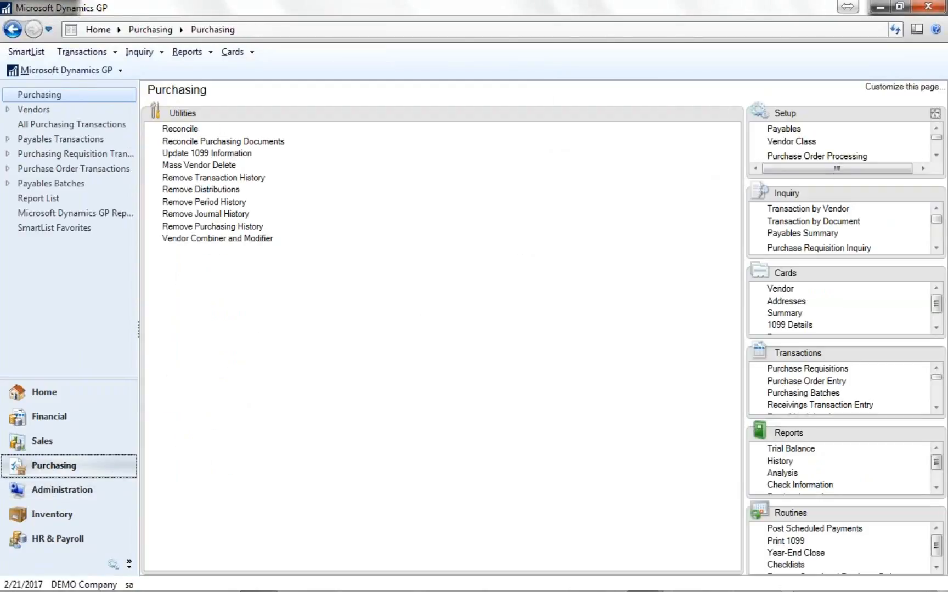
- Start a new payables invoice from the Purchasing transactions with the description Conference and vendor ACETRAVE0001, A Travel Company
left_click(935, 354)
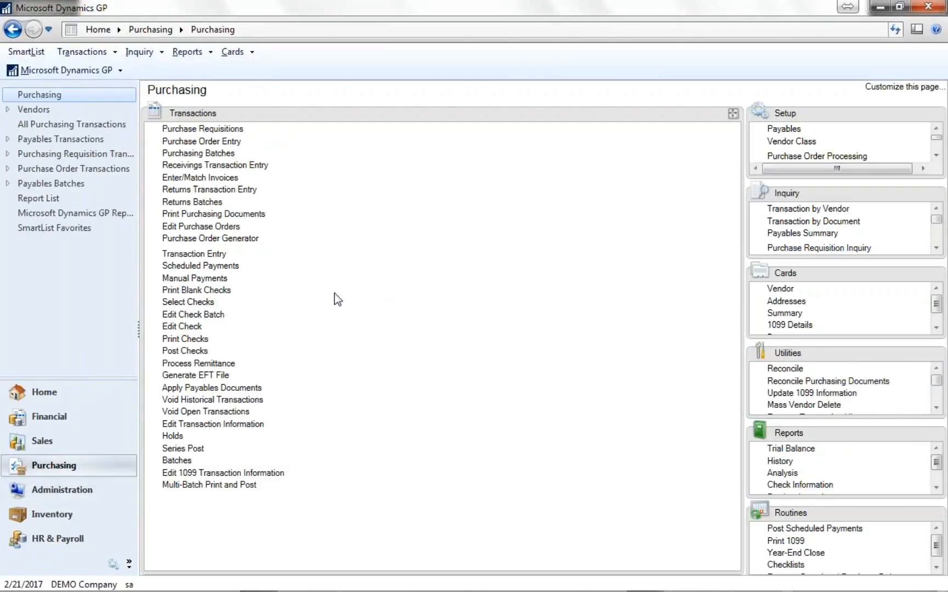
left_click(217, 258)
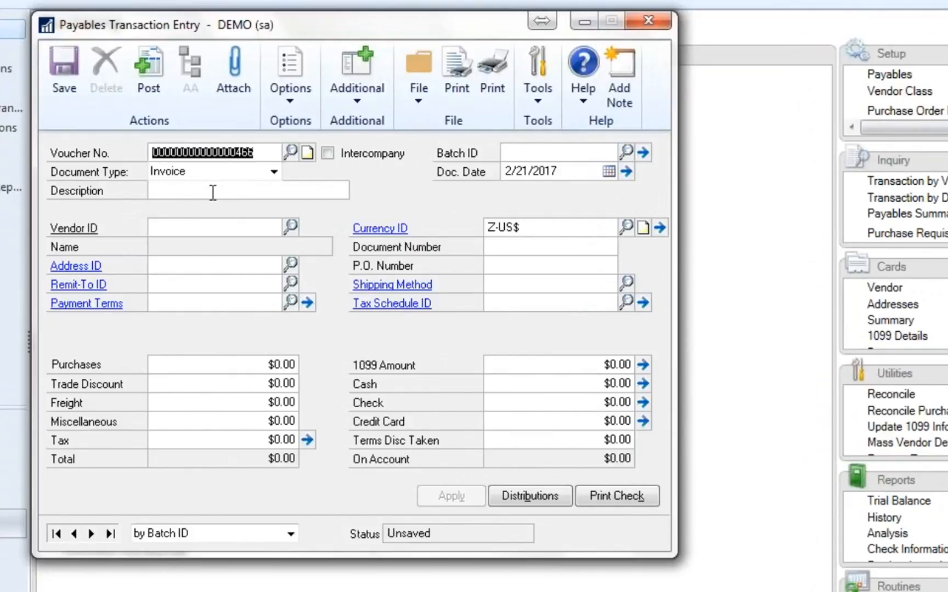
left_click(212, 192)
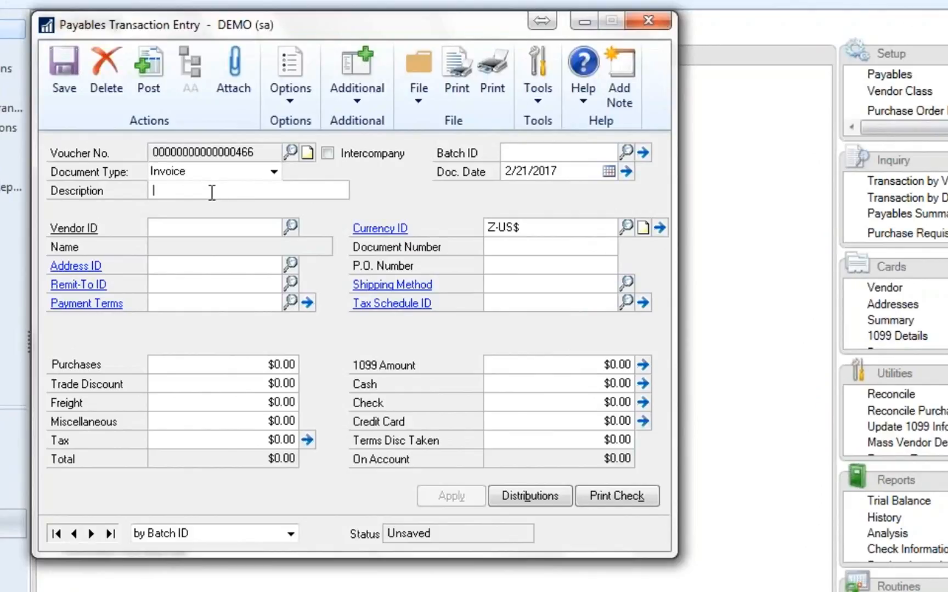
type("Conference")
key("Tab")
key("Tab")
key("Tab")
left_click(295, 227)
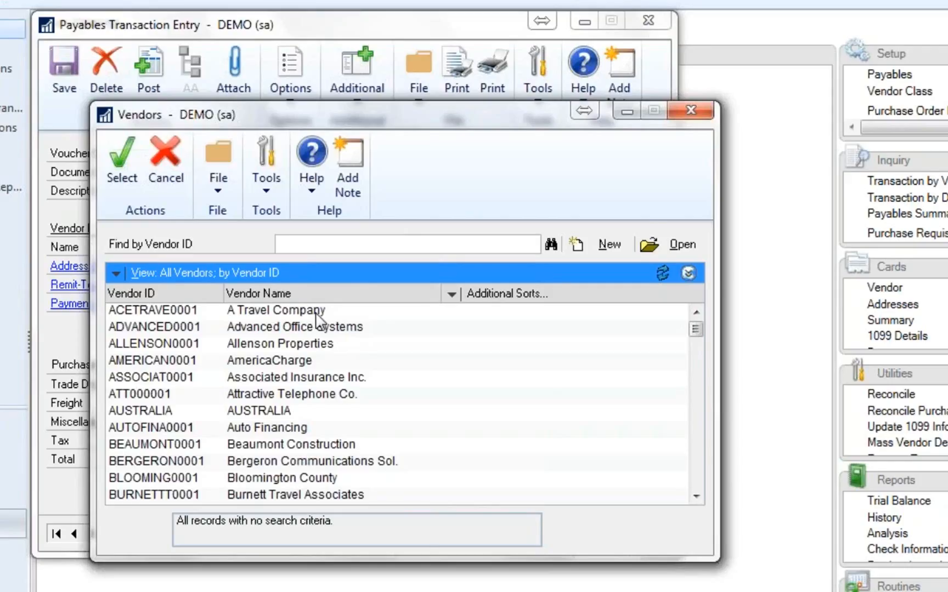
double_click(316, 314)
key("Tab")
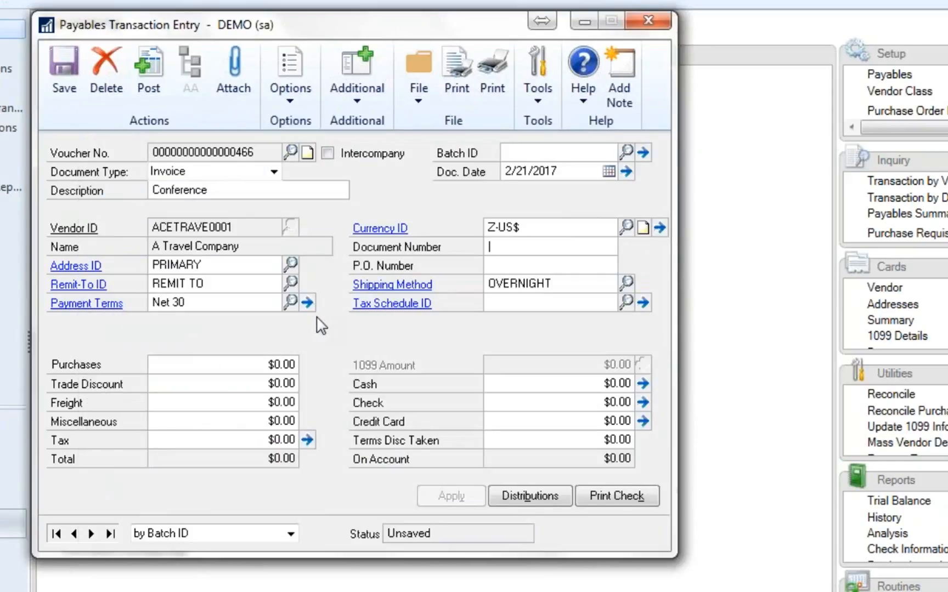
- Enter document number 123456 and a purchases amount of $17,800.00 on the invoice, and accept its default account distributions
type("123456")
key("Tab")
key("Tab")
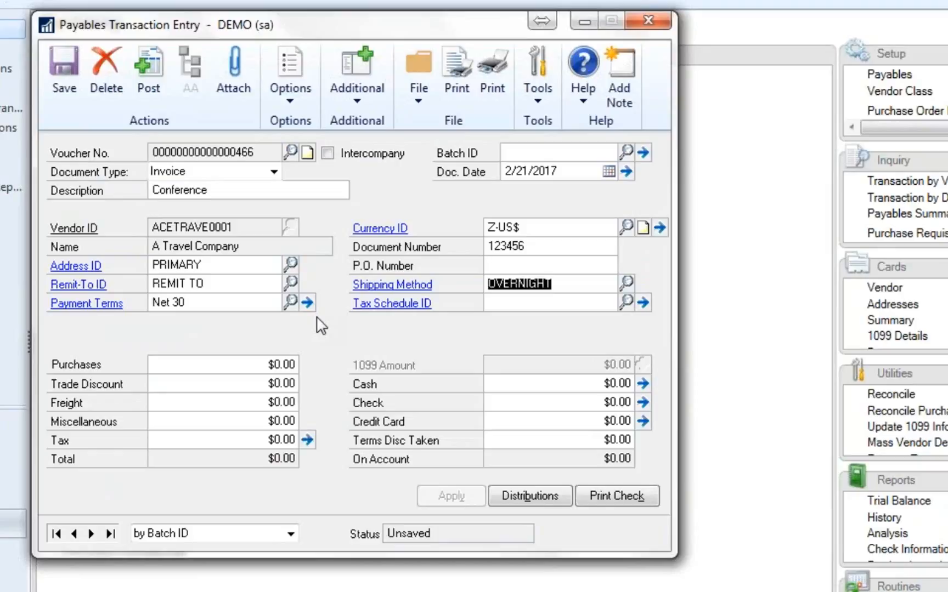
key("Tab")
key("Tab")
type("17")
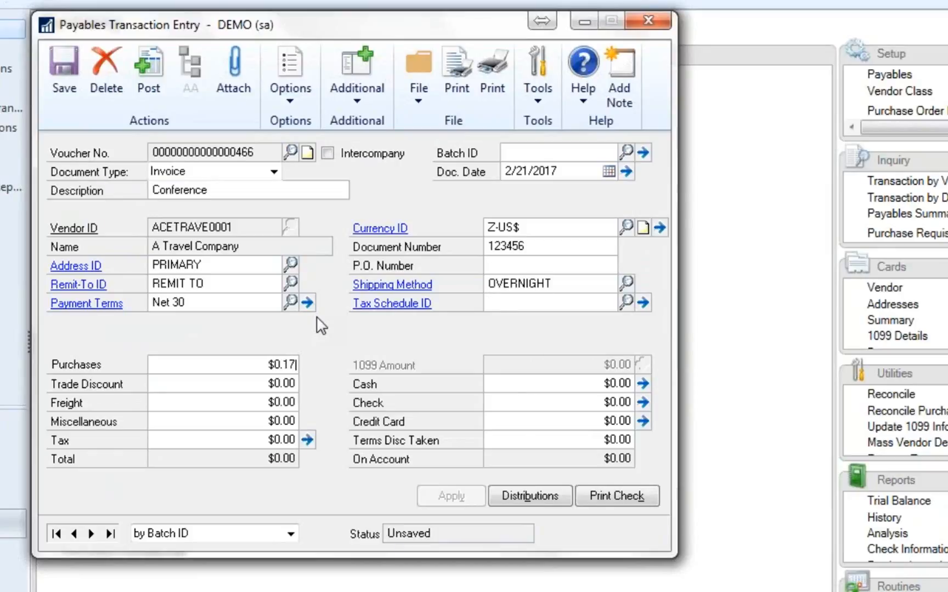
type(",800")
key("Tab")
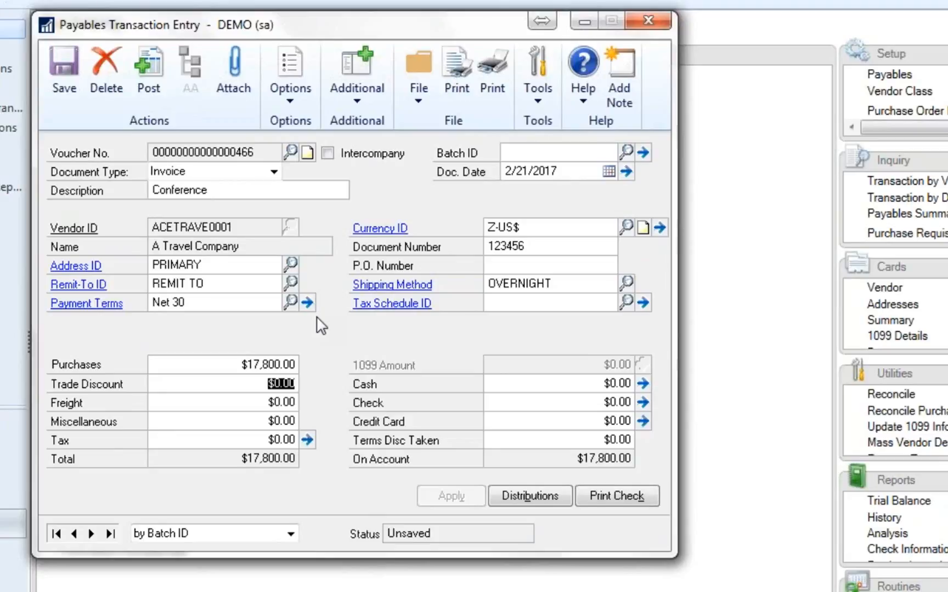
left_click(532, 497)
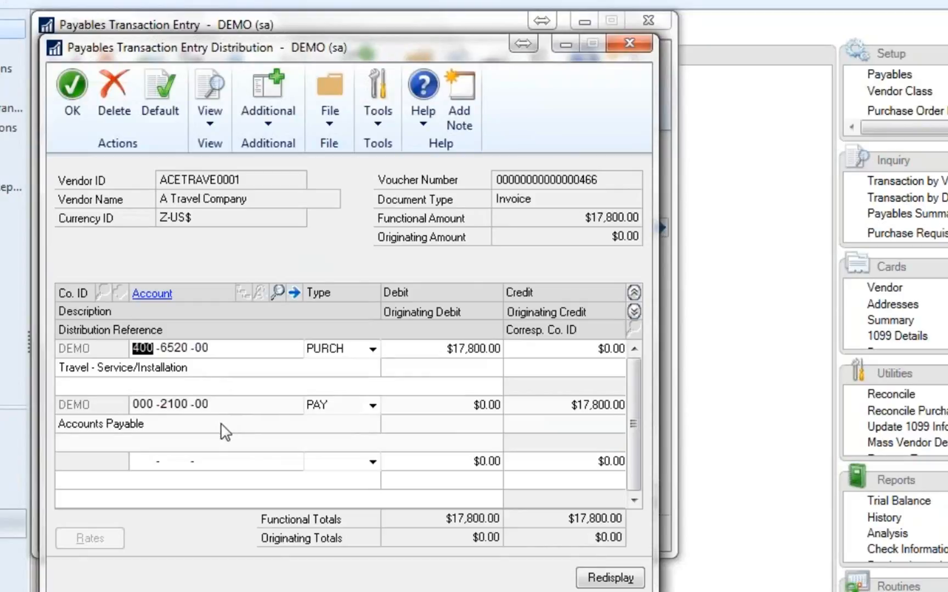
left_click(71, 102)
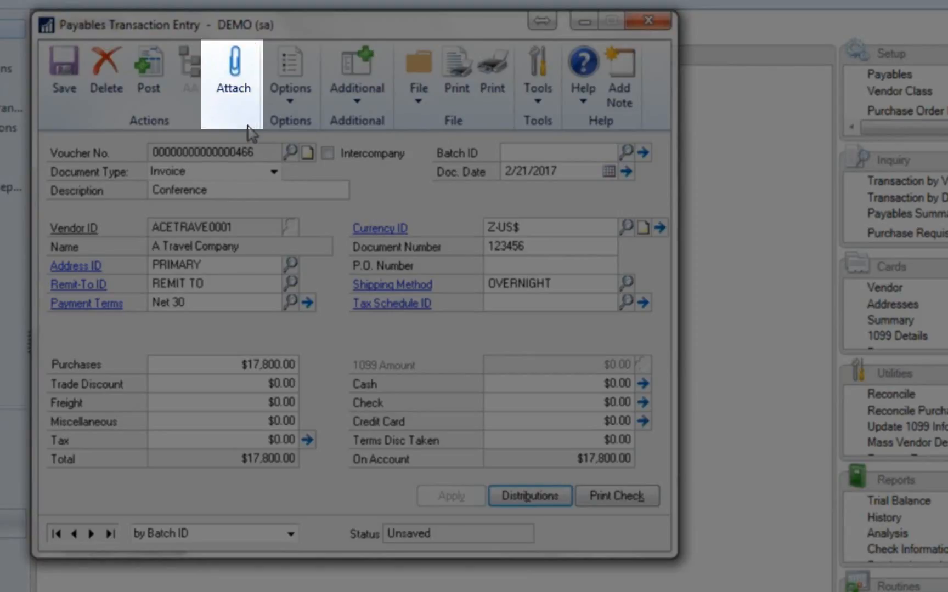
- Try to open the invoice's document attachments by saving the transaction without a batch
left_click(231, 60)
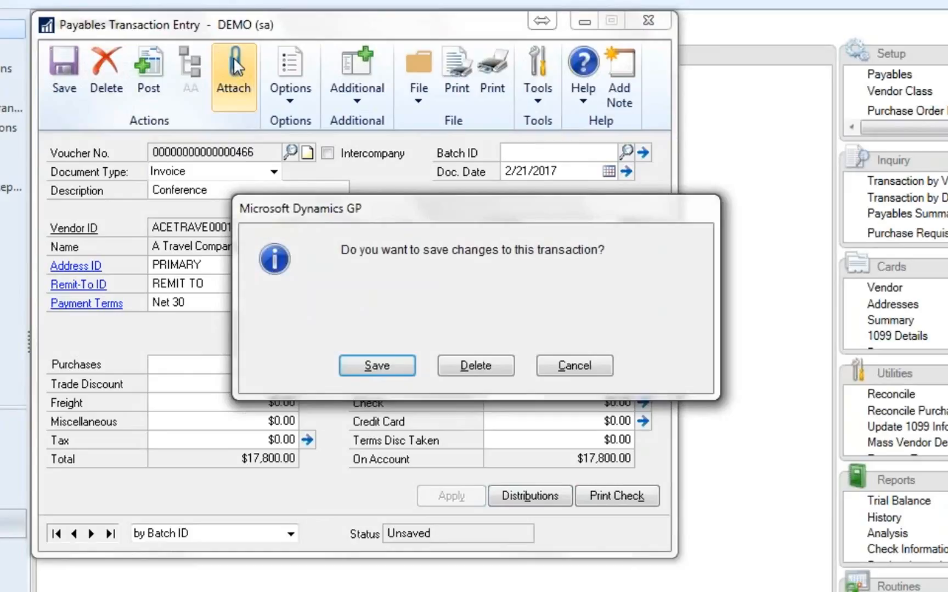
left_click(376, 368)
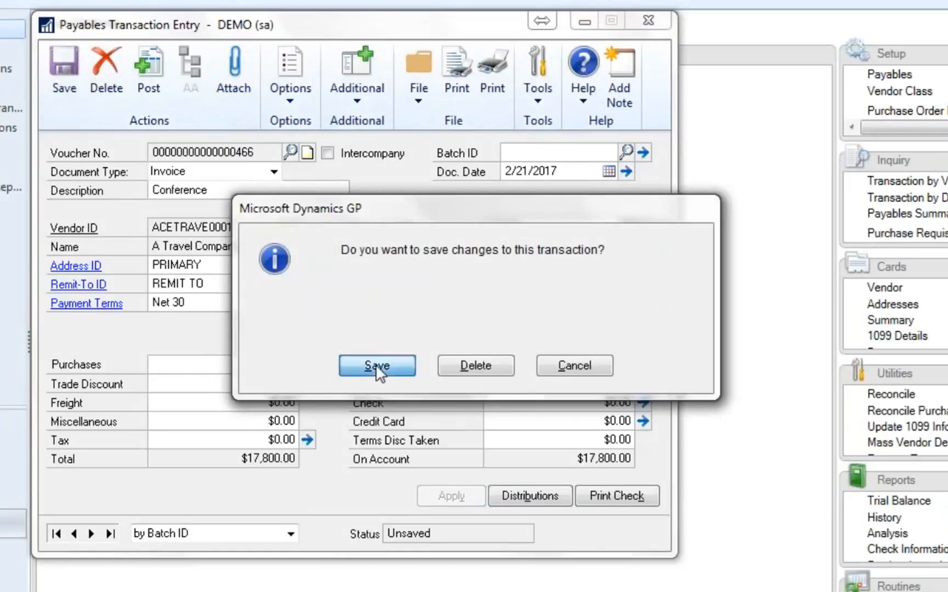
left_click(447, 366)
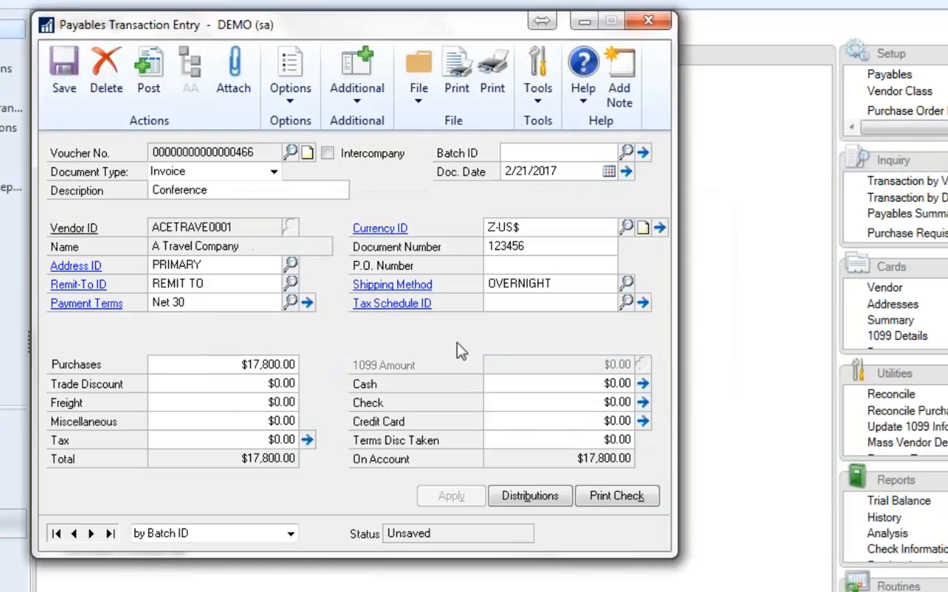
- Assign the travel invoice to PAYABLES BATCH, save it, and attach the A Travel Company - Invoice document from the Desktop
left_click(642, 152)
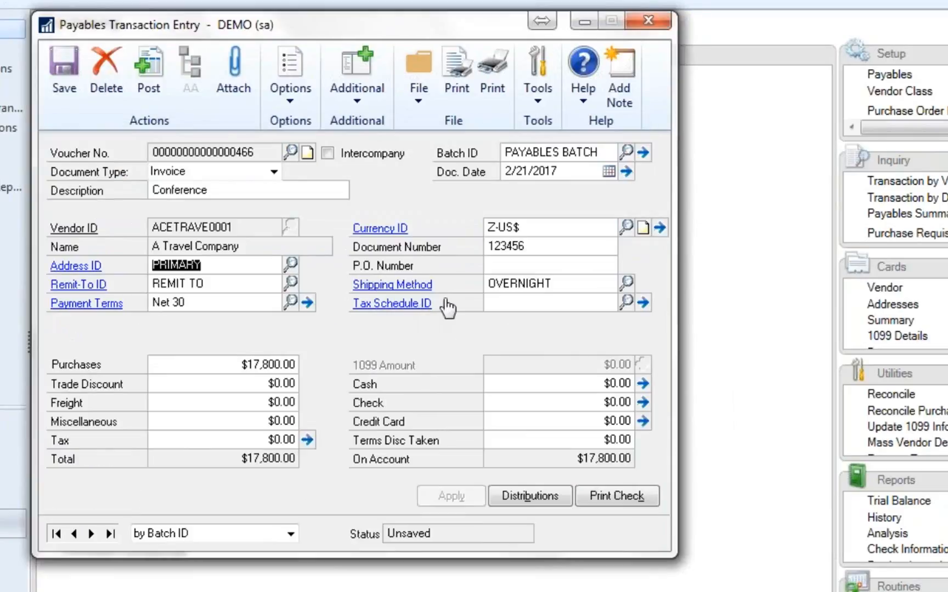
left_click(236, 71)
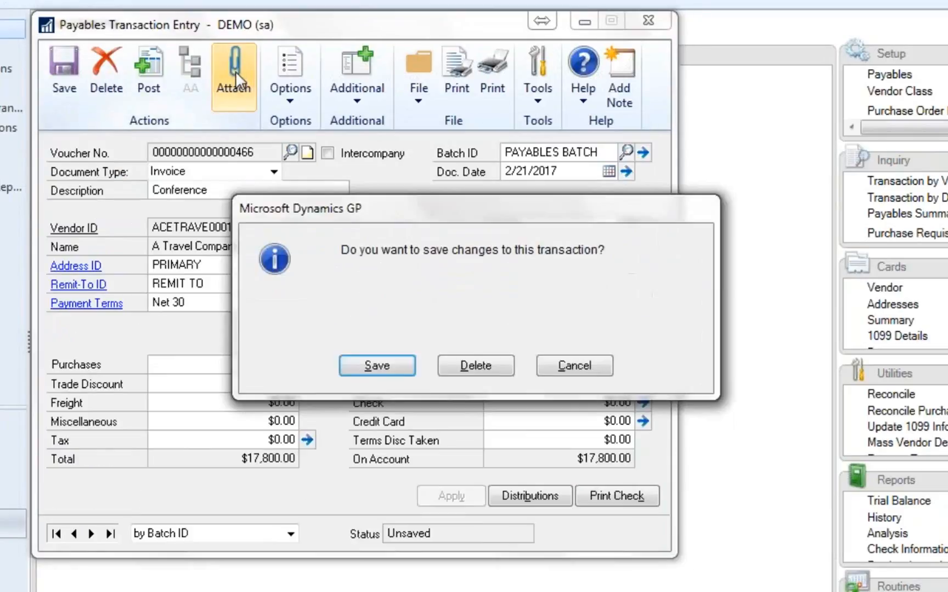
left_click(351, 365)
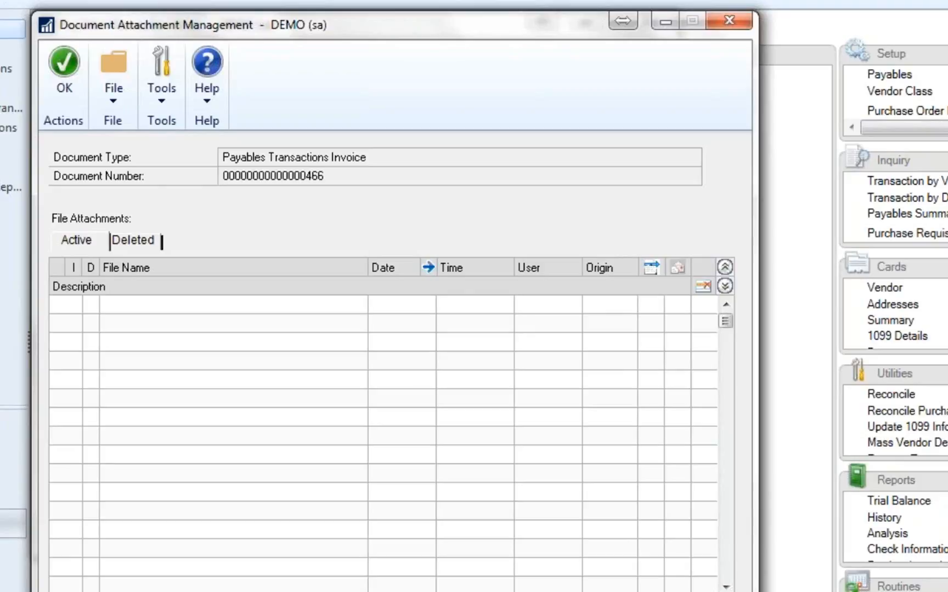
left_click(537, 590)
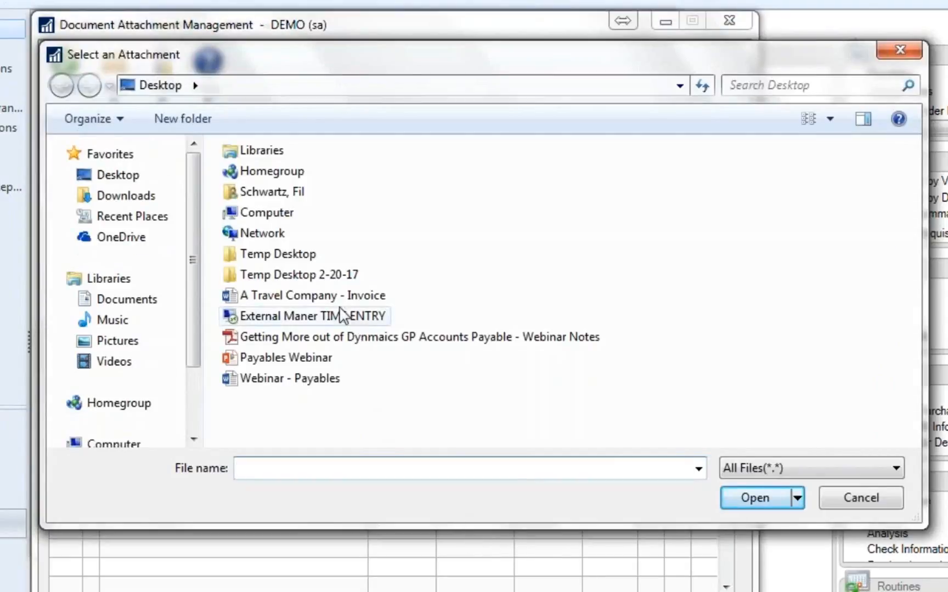
left_click(326, 297)
double_click(326, 299)
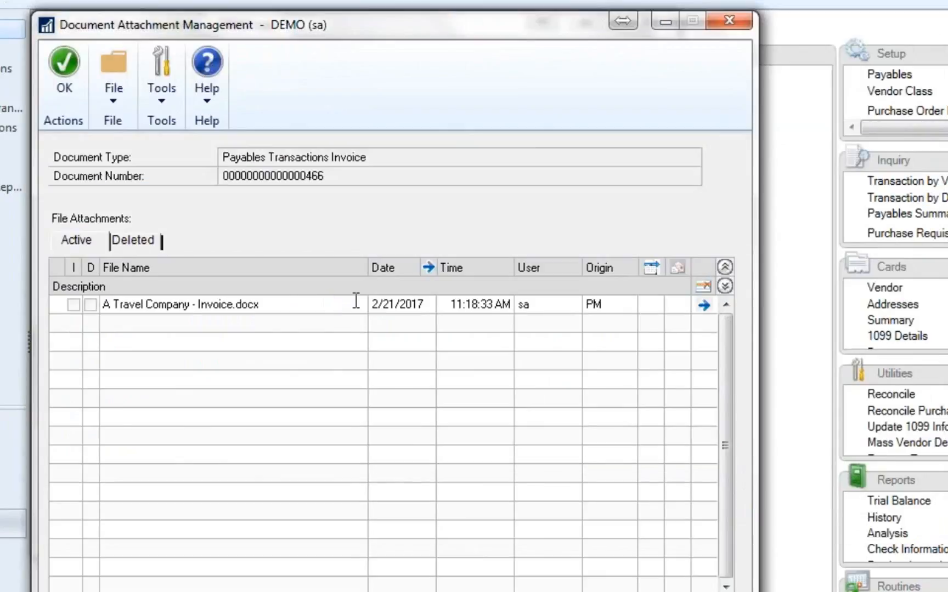
- Preview the attached A Travel Company - Invoice.docx, review its trip details and total due, and close the document
left_click(273, 305)
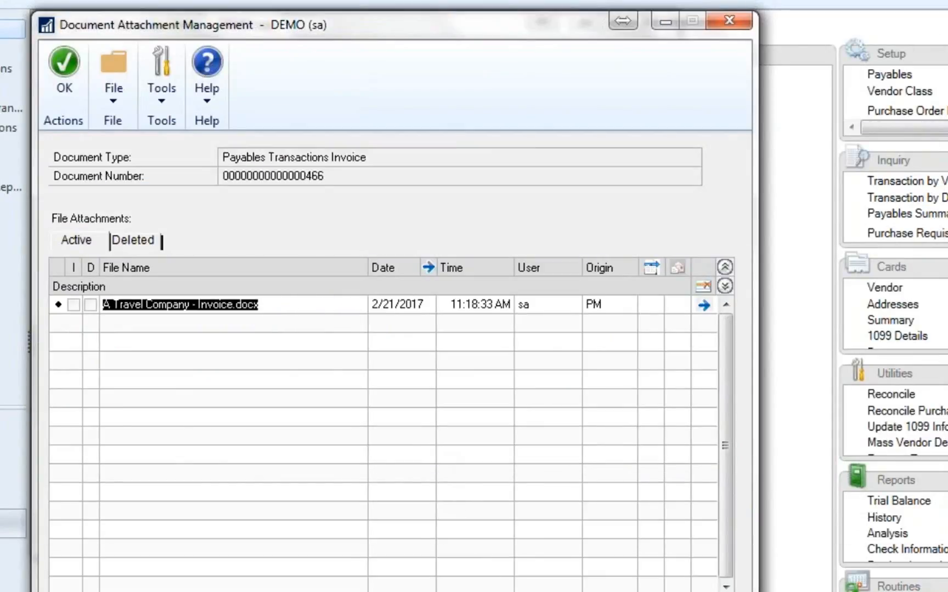
left_click(554, 590)
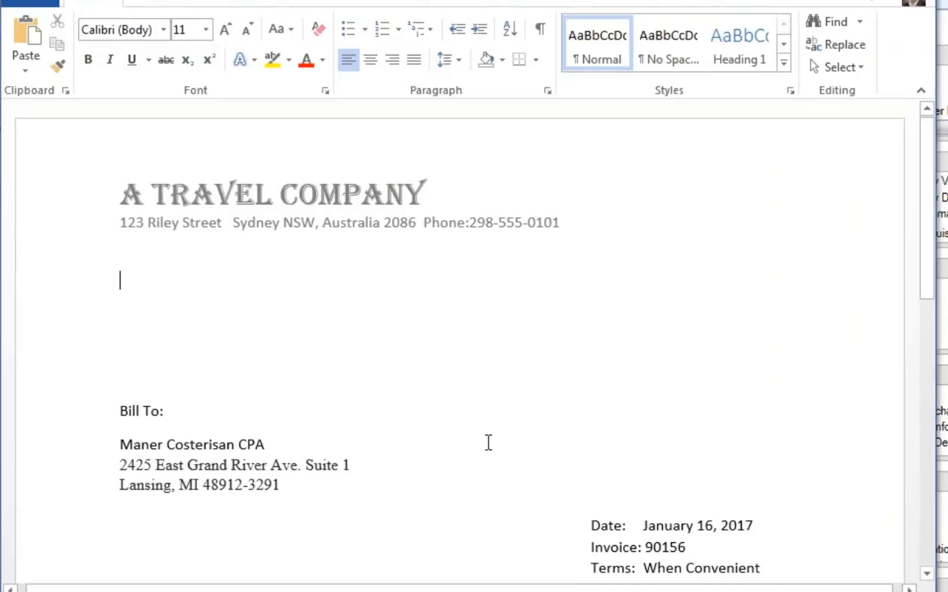
scroll(494, 431, "down", 5)
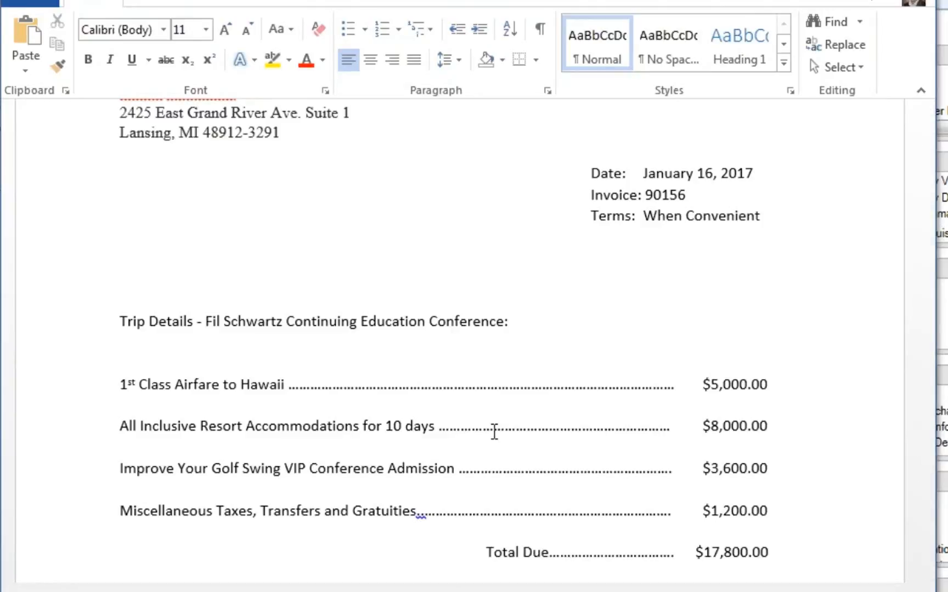
scroll(493, 432, "down", 2)
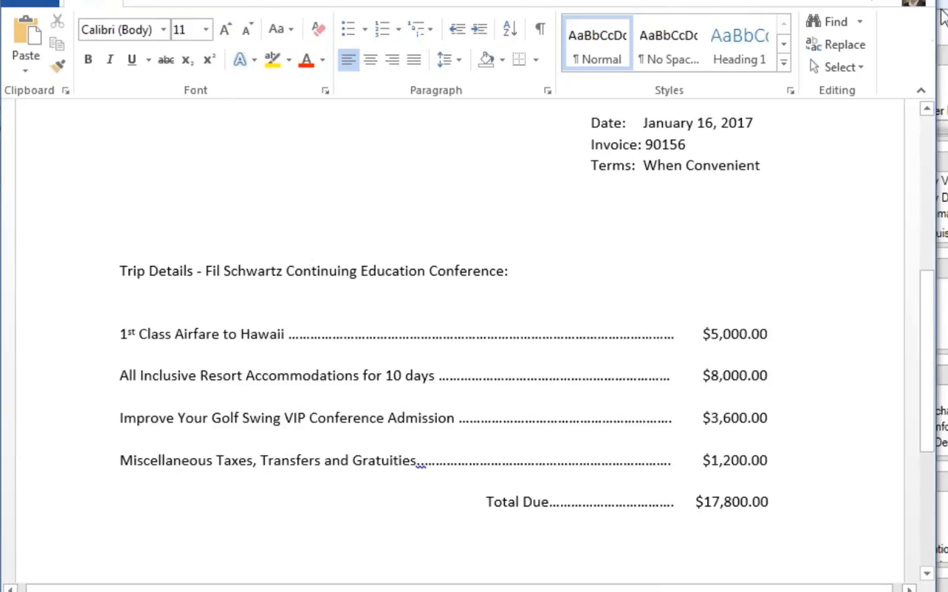
left_click(922, 1)
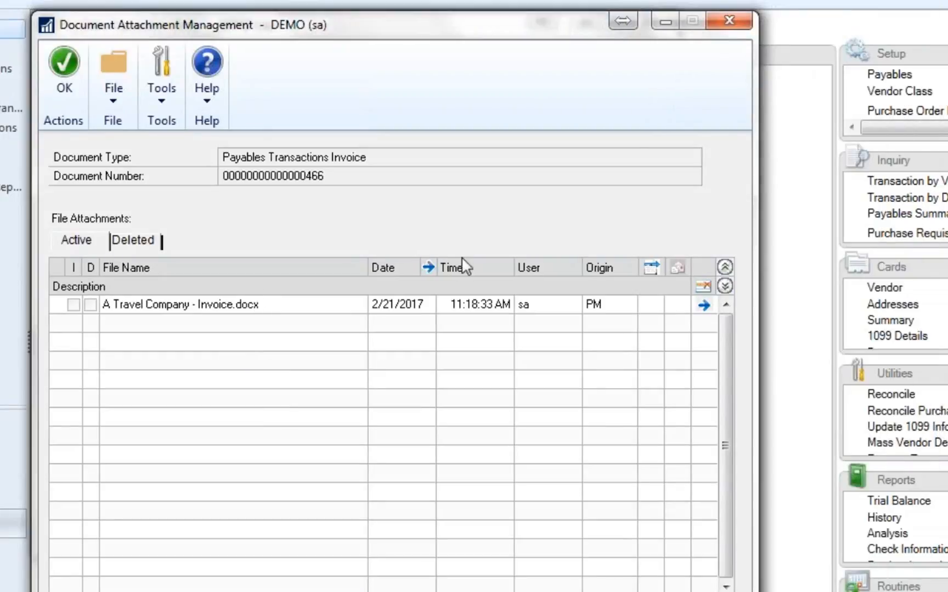
- Accept the attachment and save the payables invoice in its batch
left_click(77, 77)
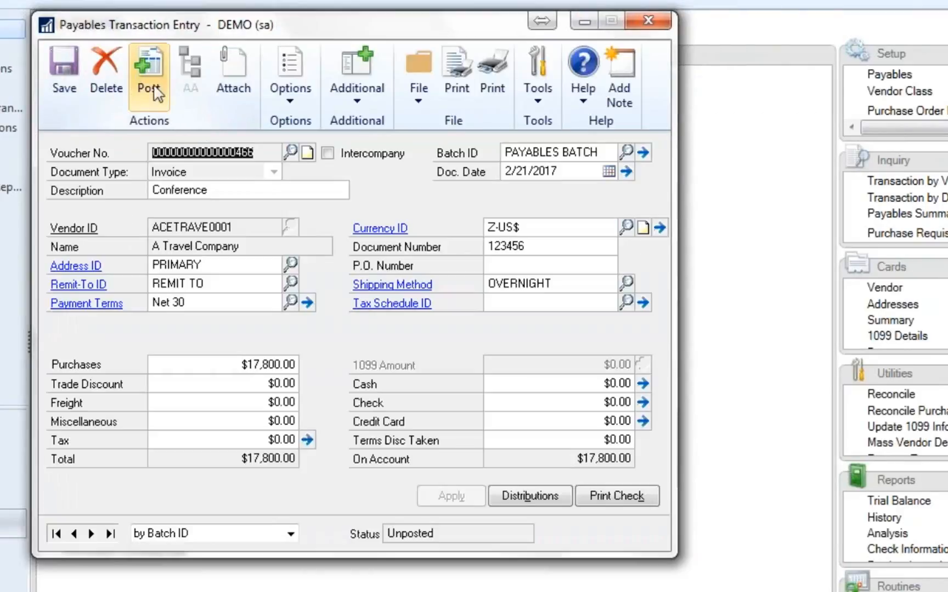
left_click(64, 67)
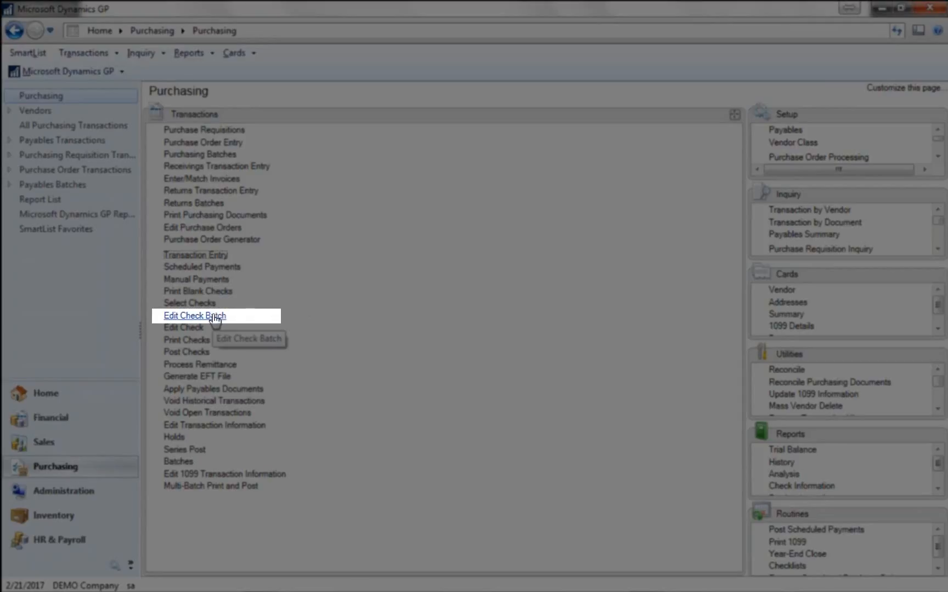
- Open the payables check batch MISC CHECKS for editing from the Purchasing transactions
left_click(214, 320)
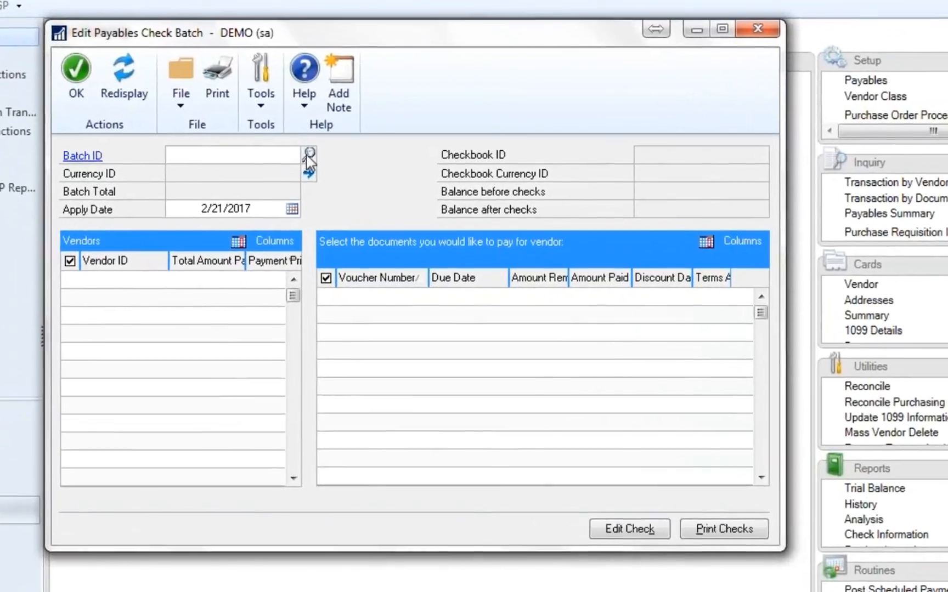
left_click(349, 188)
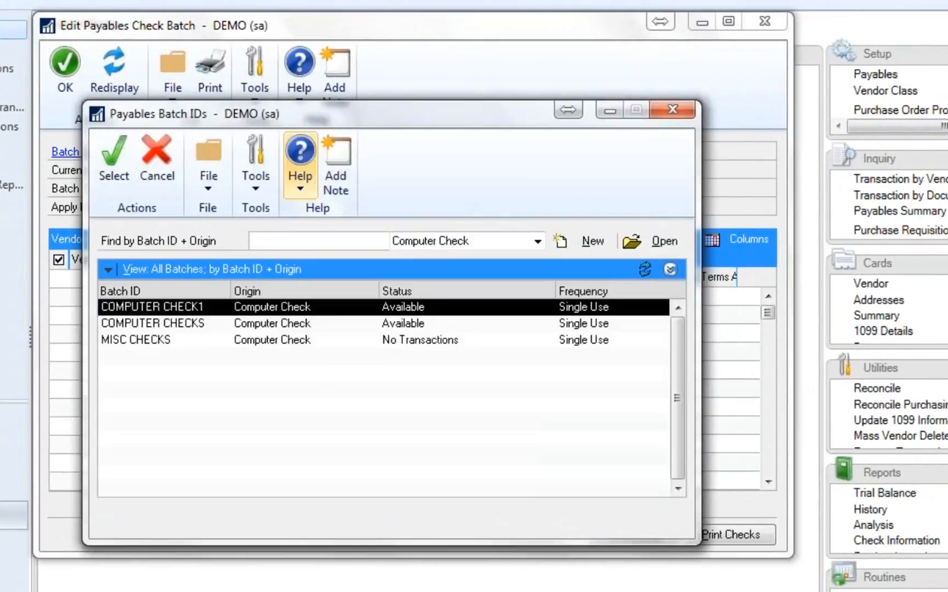
double_click(174, 340)
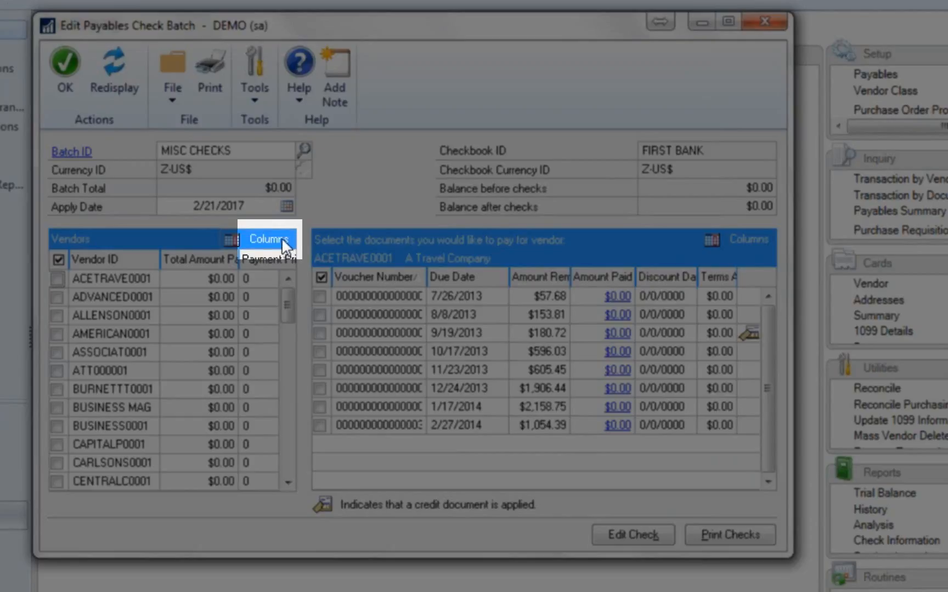
- Customize the vendor list columns to show Vendor Name and hide Vendor ID and Payment Priority
left_click(269, 239)
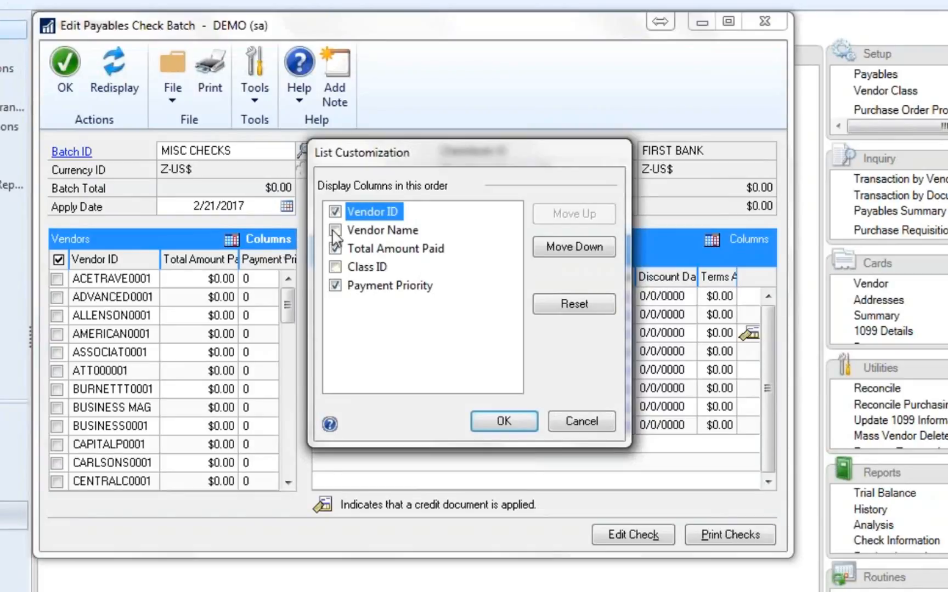
left_click(335, 212)
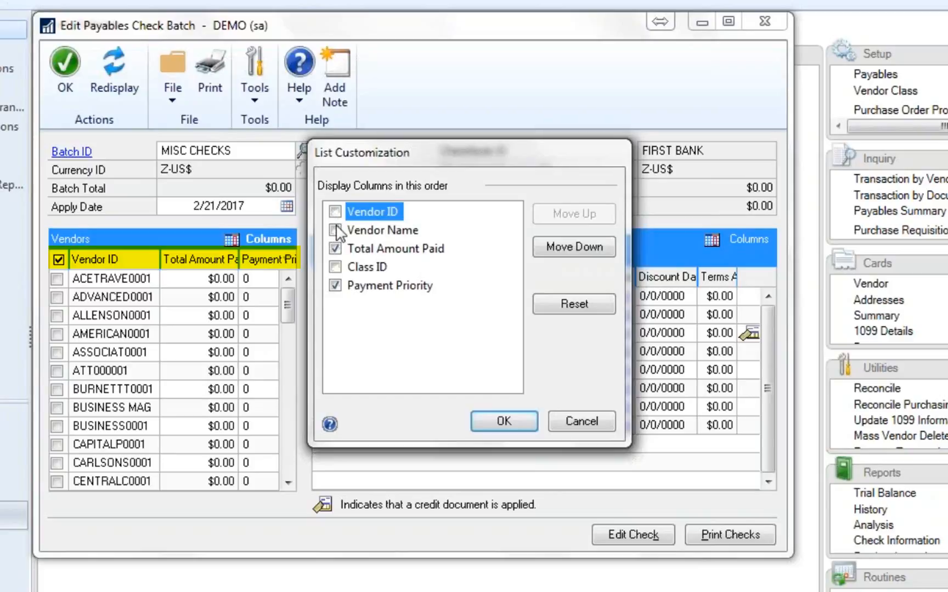
left_click(335, 229)
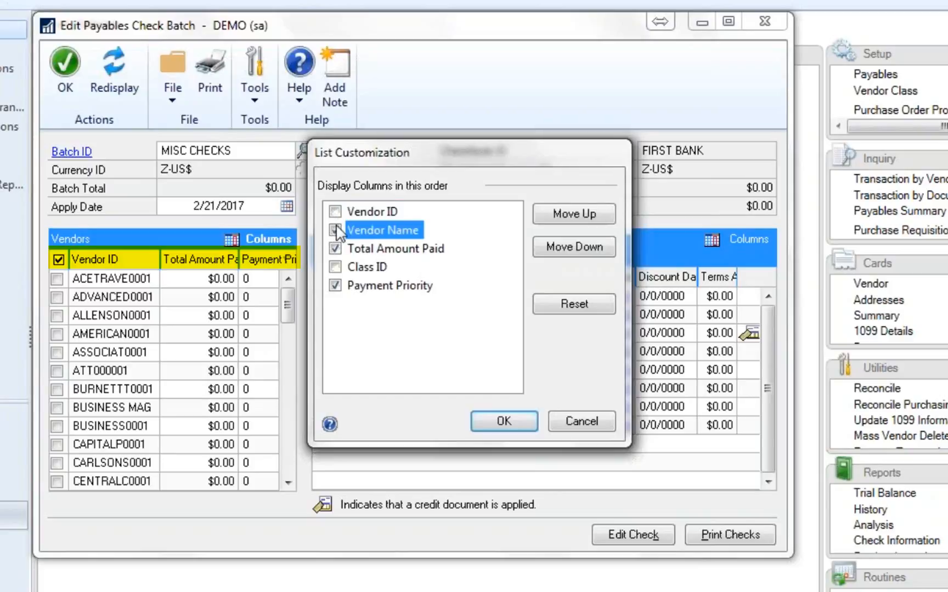
left_click(335, 286)
left_click(504, 421)
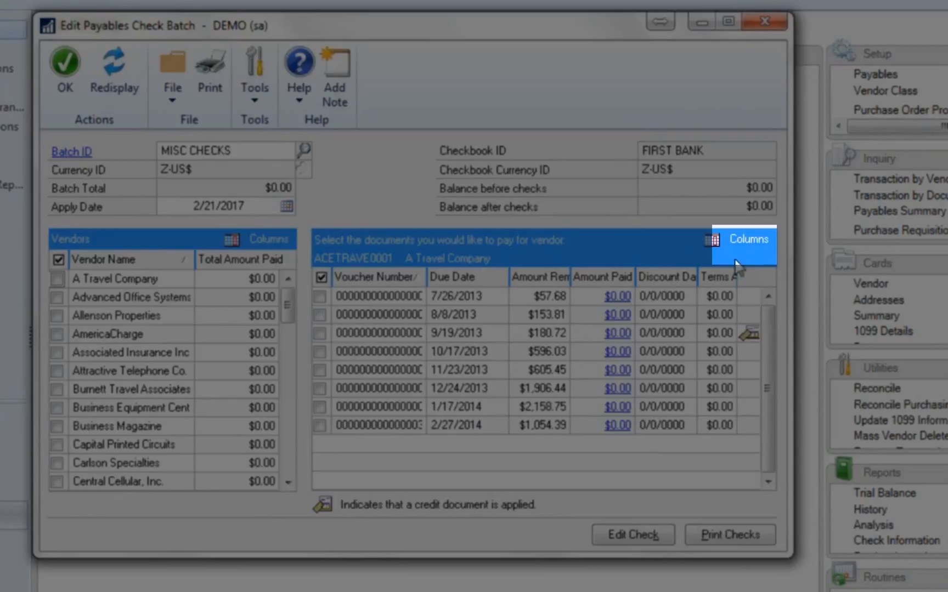
- Customize the document list columns to show Document Number and Transaction Description and hide Voucher Number and Terms Available
left_click(747, 239)
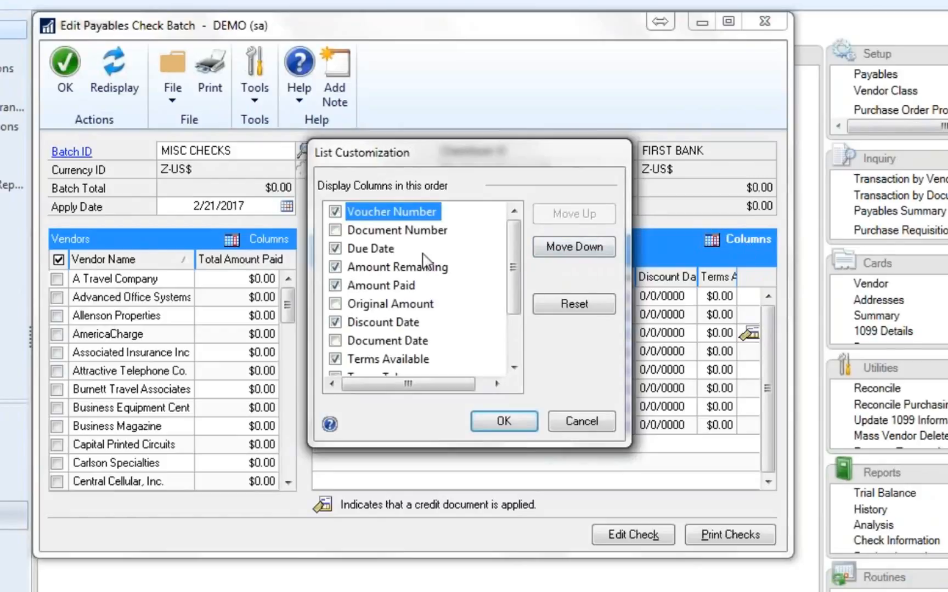
left_click(335, 212)
left_click(335, 230)
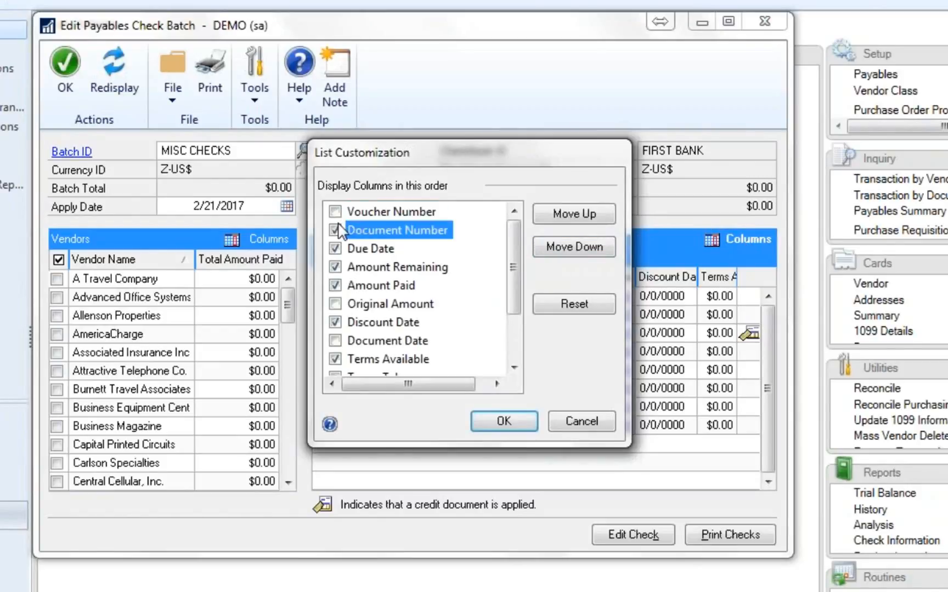
left_click(335, 359)
left_click(514, 368)
left_click(513, 367)
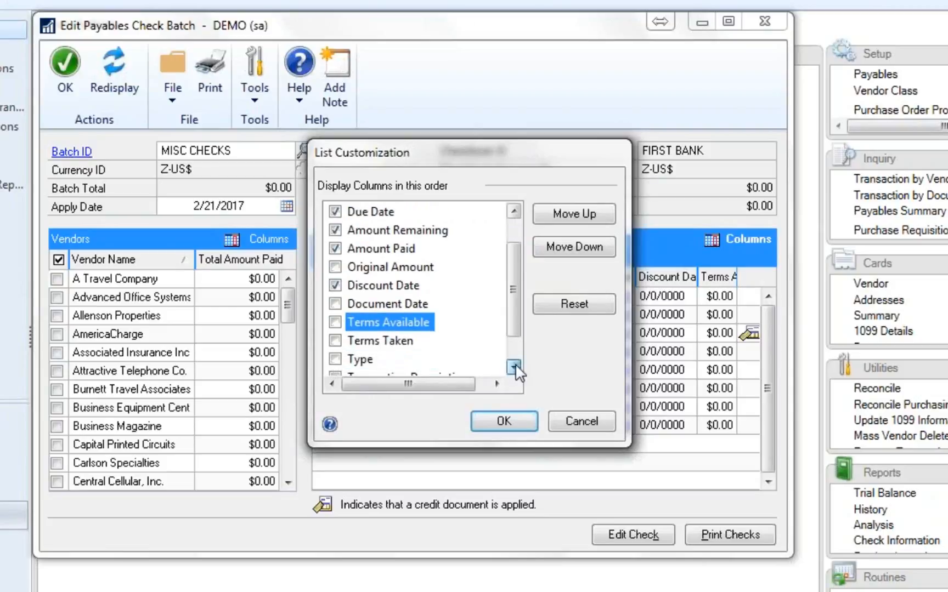
left_click(513, 367)
left_click(514, 368)
left_click(335, 341)
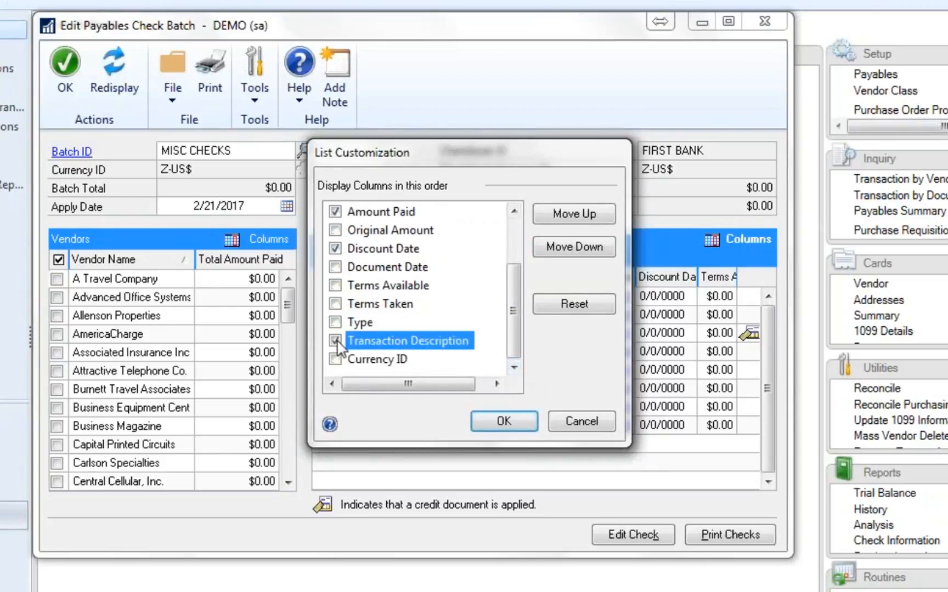
left_click(519, 421)
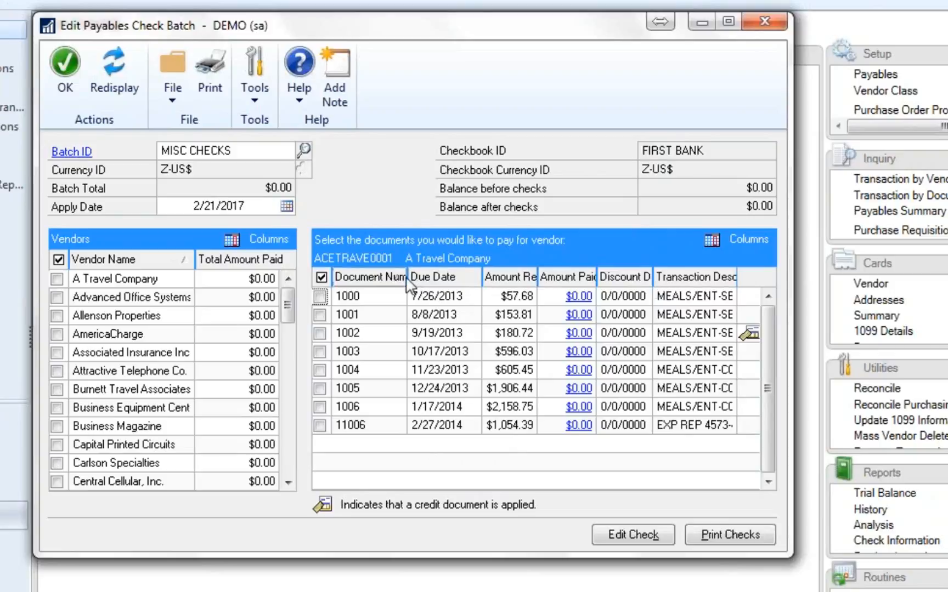
- Narrow the Document Number and Due Date columns, and sort the documents by due date and by amount remaining, ending in ascending order
left_click_drag(406, 277, 384, 278)
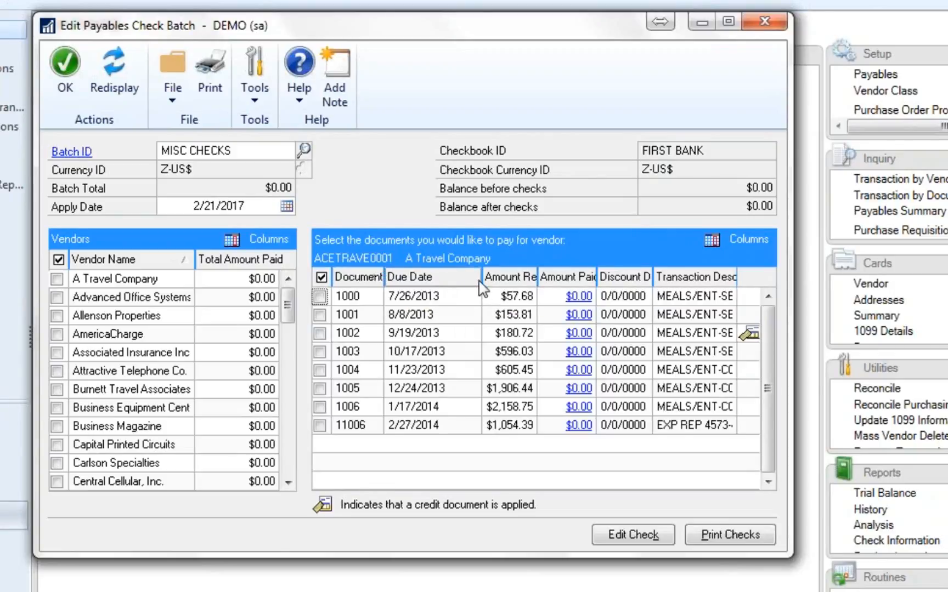
left_click_drag(482, 277, 470, 277)
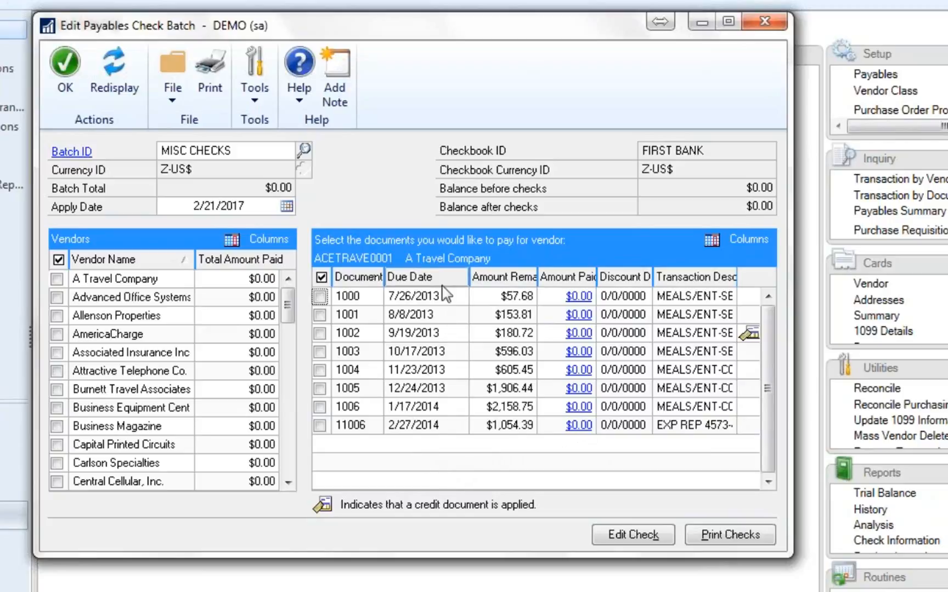
left_click(406, 282)
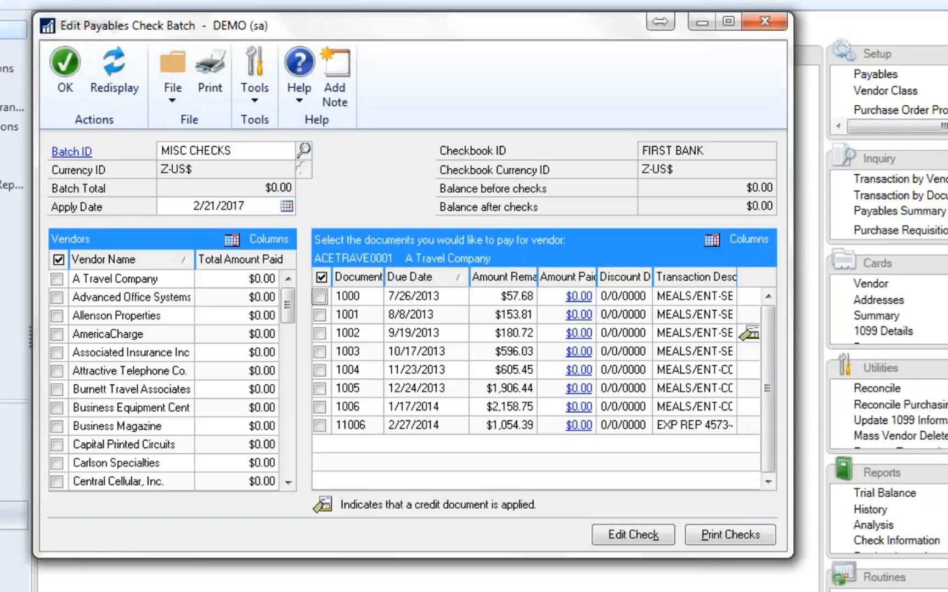
left_click(497, 280)
left_click(497, 281)
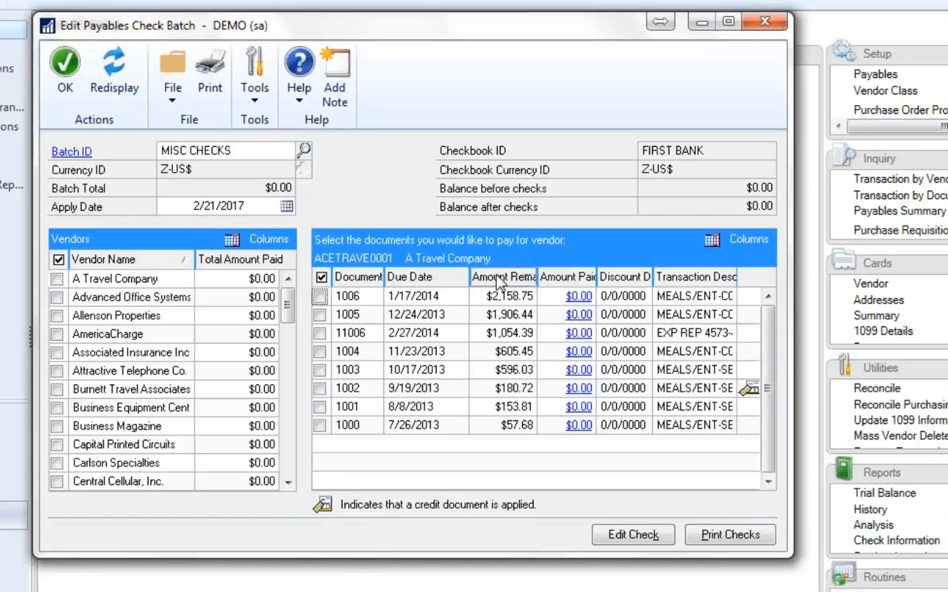
left_click(497, 281)
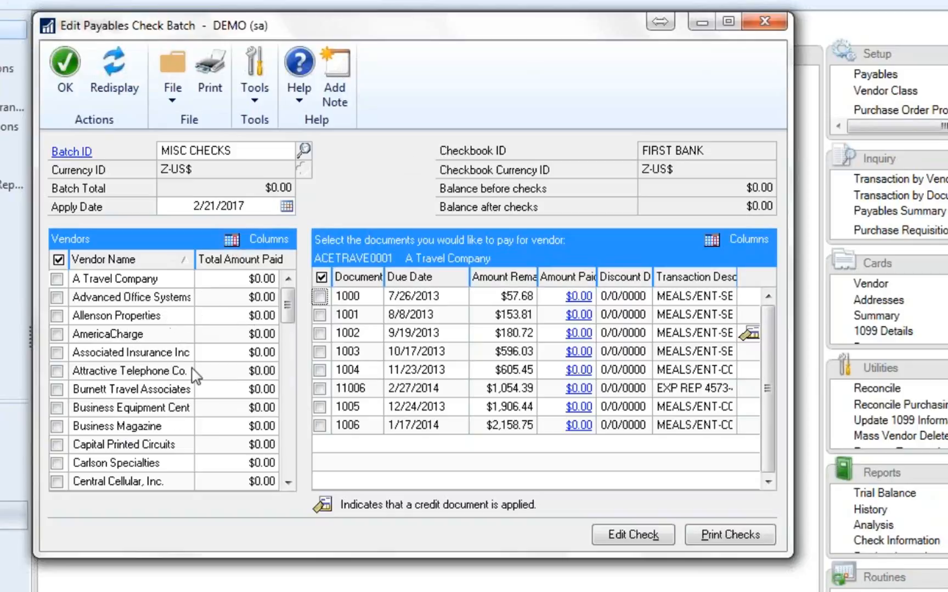
- Switch the vendor list to show Vendor ID in place of Vendor Name
left_click(231, 237)
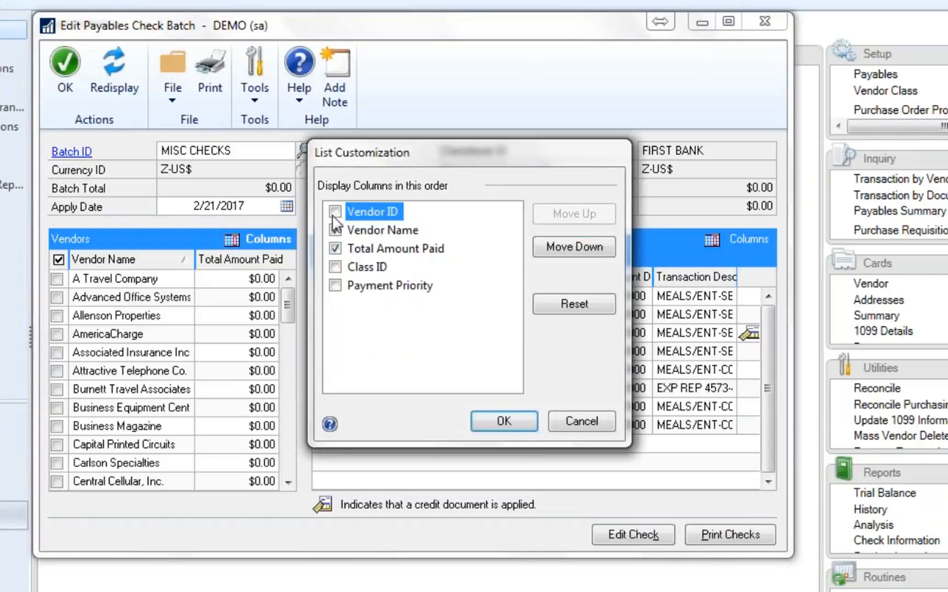
left_click(334, 212)
left_click(335, 231)
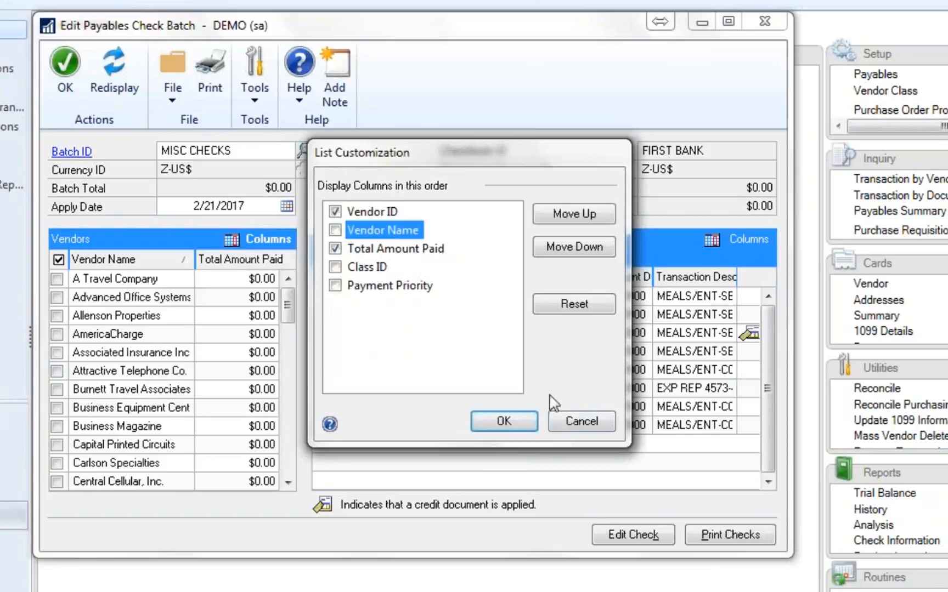
left_click(504, 421)
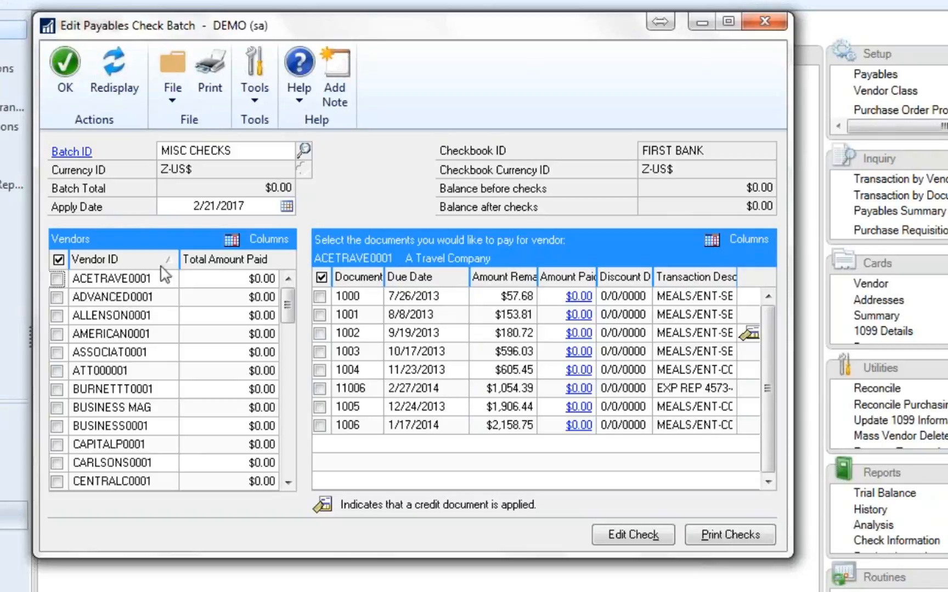
- Restore the Vendor Name column in the vendor list and hide Vendor ID again
left_click(258, 239)
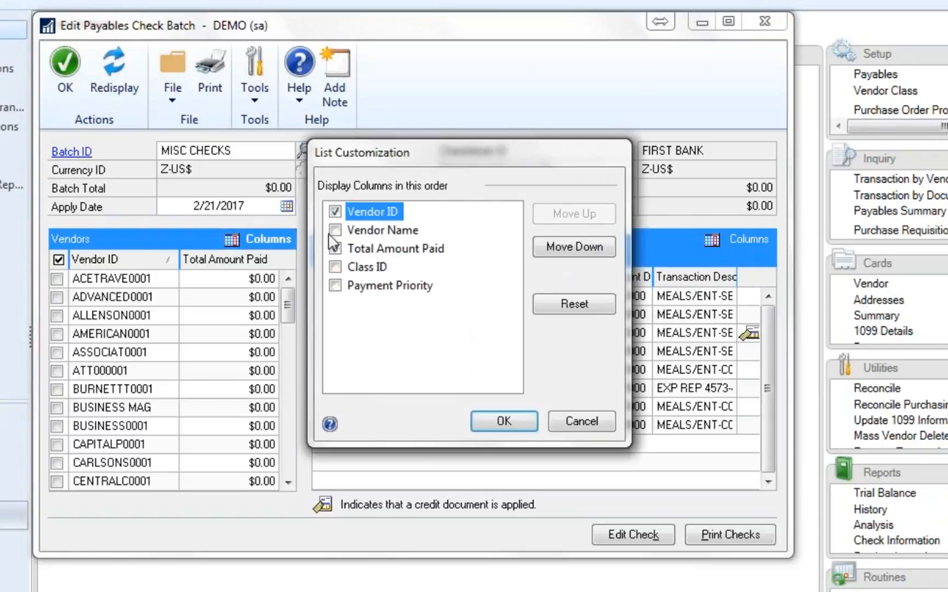
left_click(336, 230)
left_click(342, 213)
left_click(517, 425)
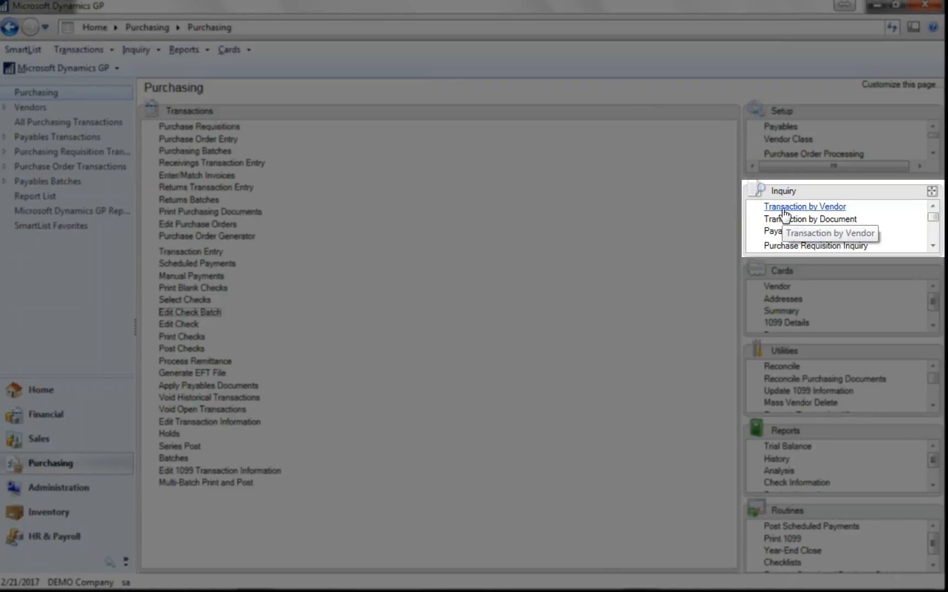
- Open the Transaction by Vendor inquiry for vendor ACETRAVE0001 and review its list of transactions
left_click(783, 212)
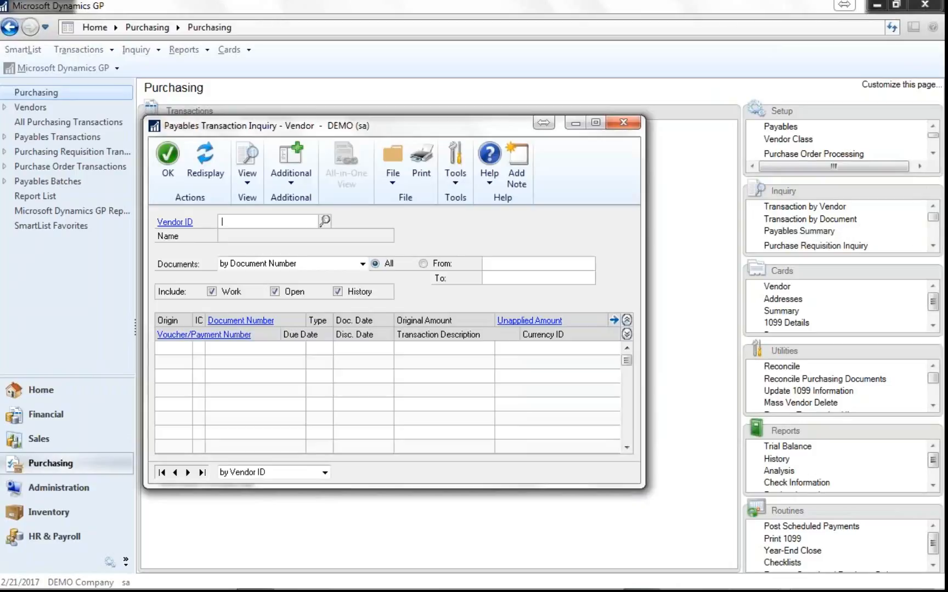
type("ACETRAVE0001")
key("Tab")
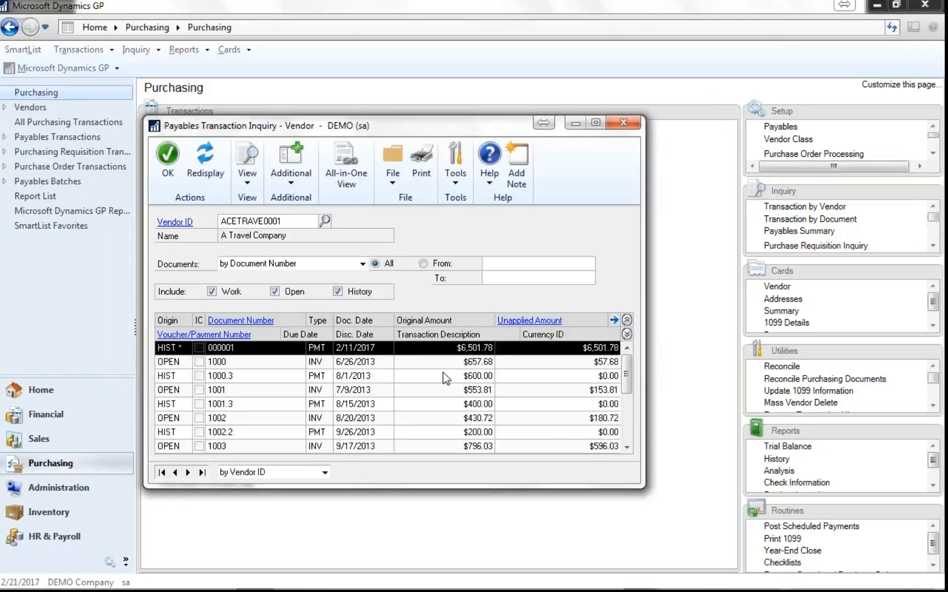
left_click(626, 448)
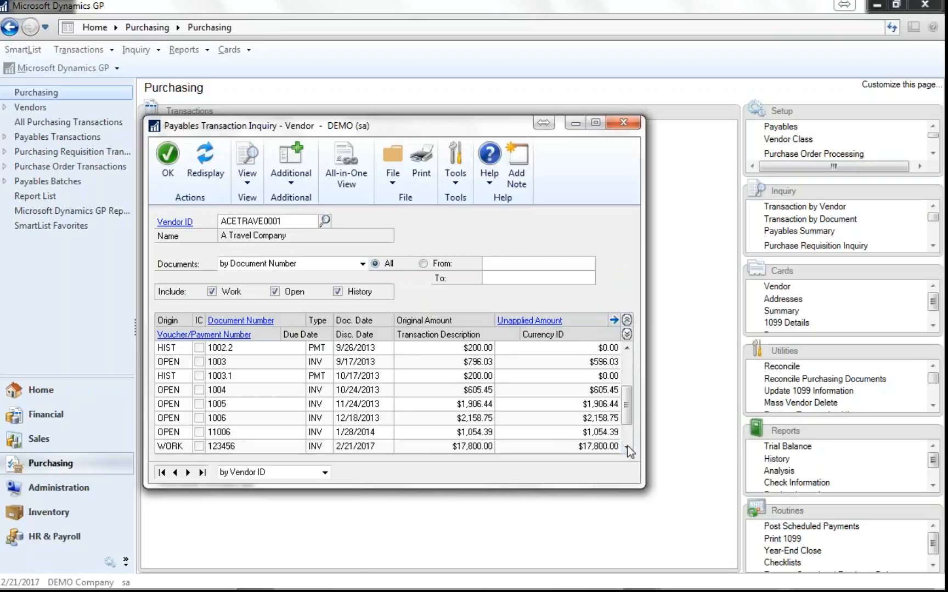
left_click(632, 369)
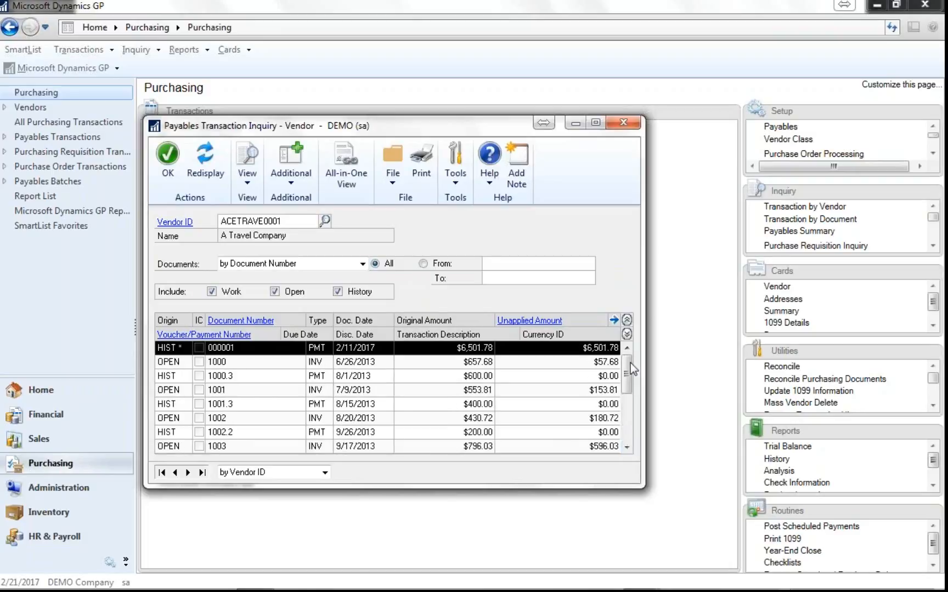
- Restrict the vendor inquiry by document date from 1/1/2016 to 12/31/2017, redisplay the transactions, and close the inquiry
left_click(362, 263)
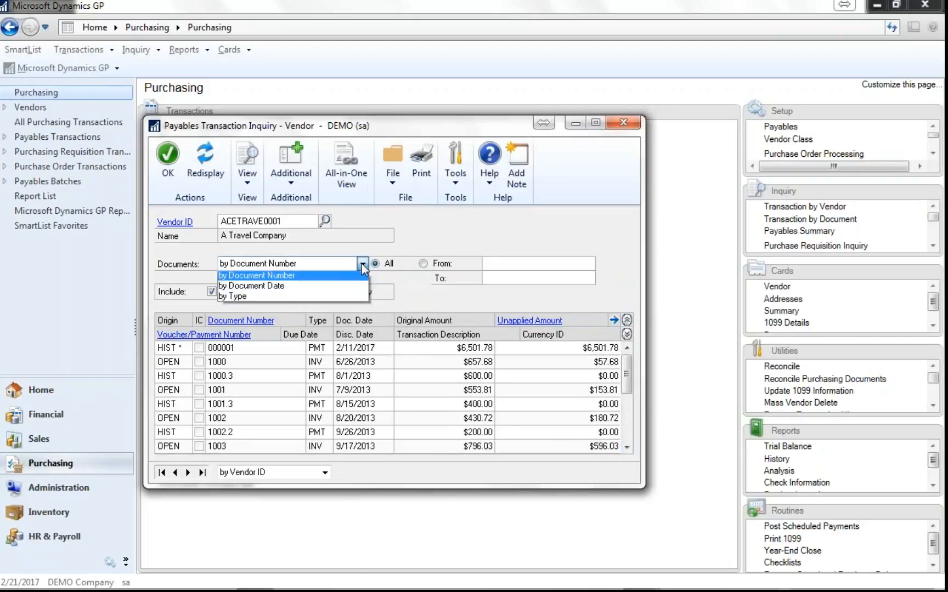
left_click(345, 286)
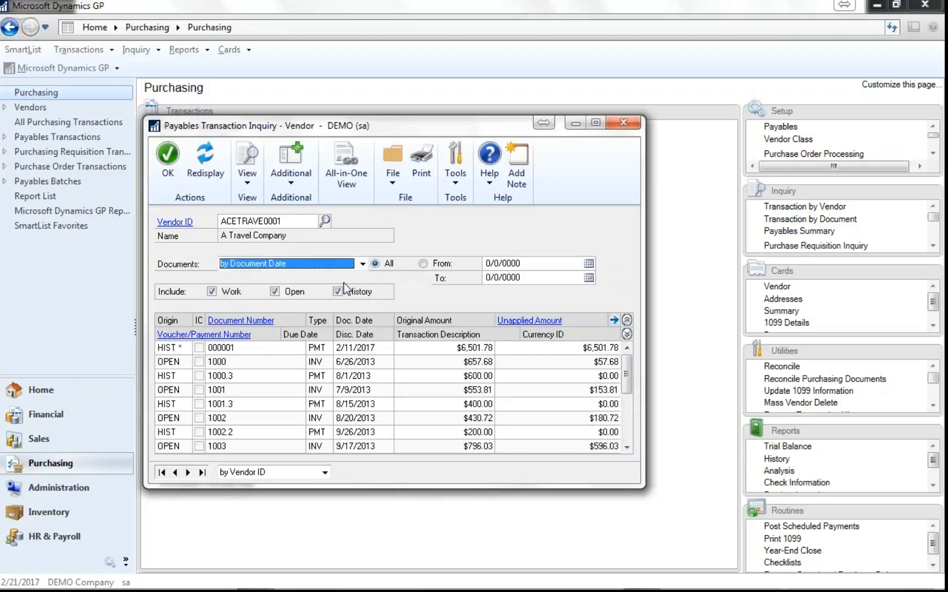
left_click(527, 269)
type("0")
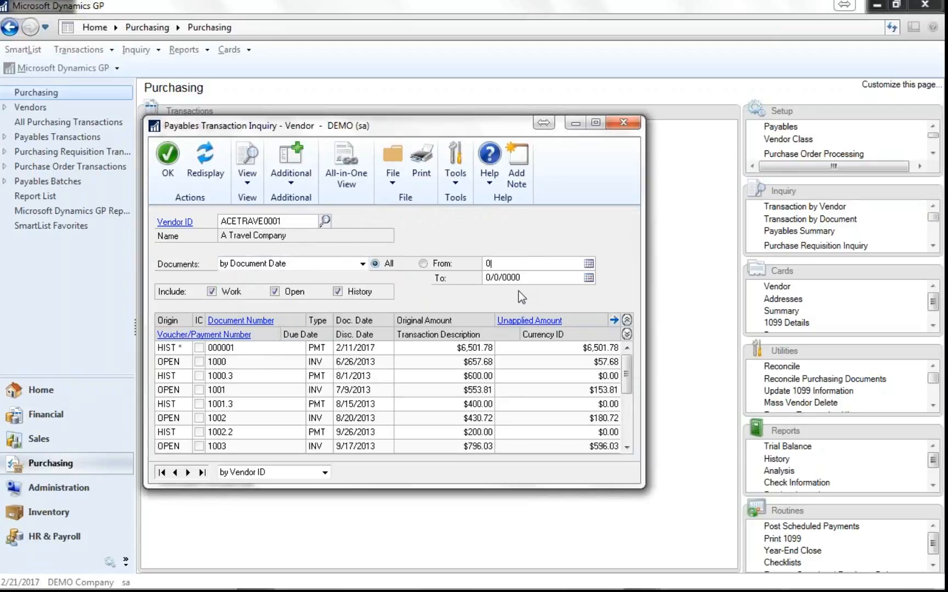
type("101")
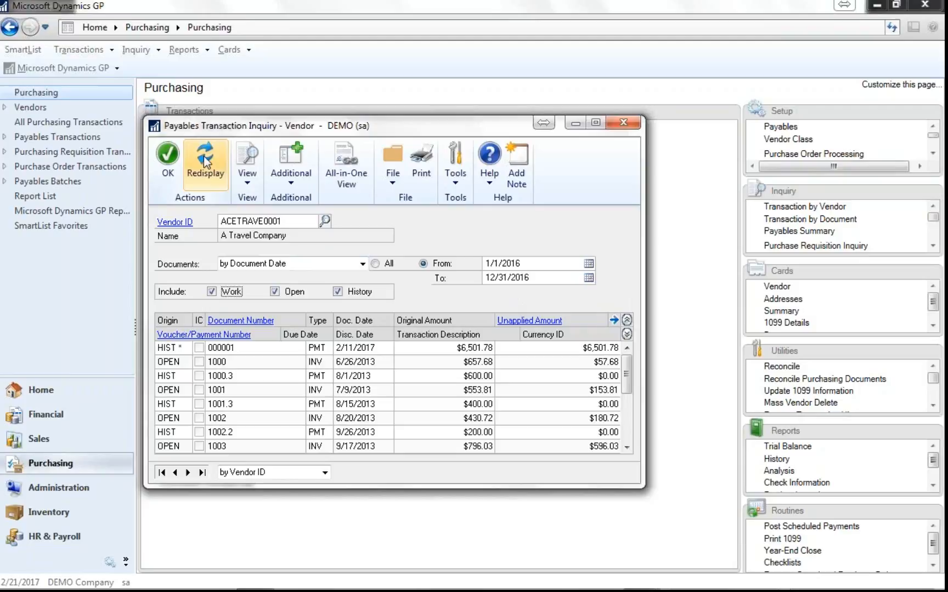
left_click(204, 159)
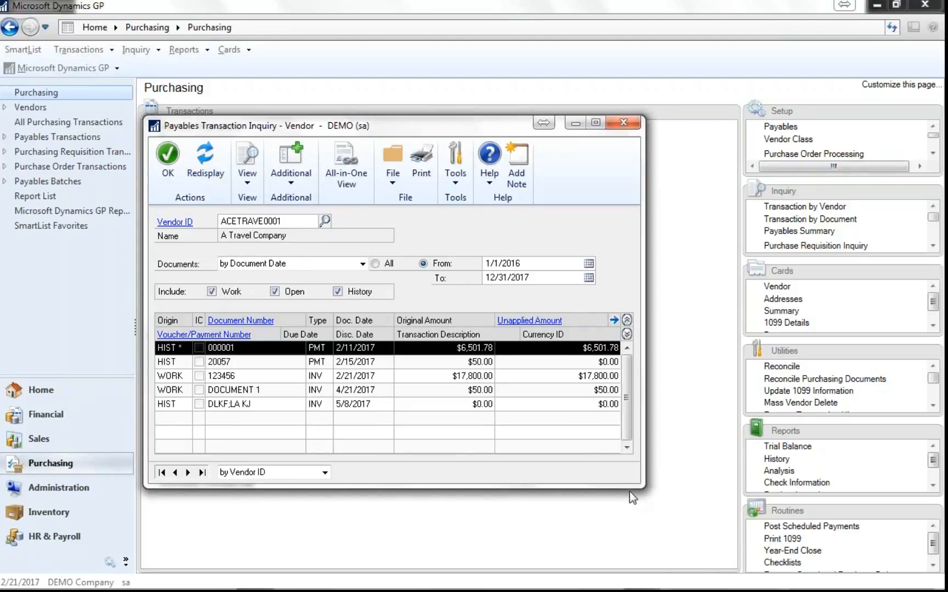
left_click(623, 123)
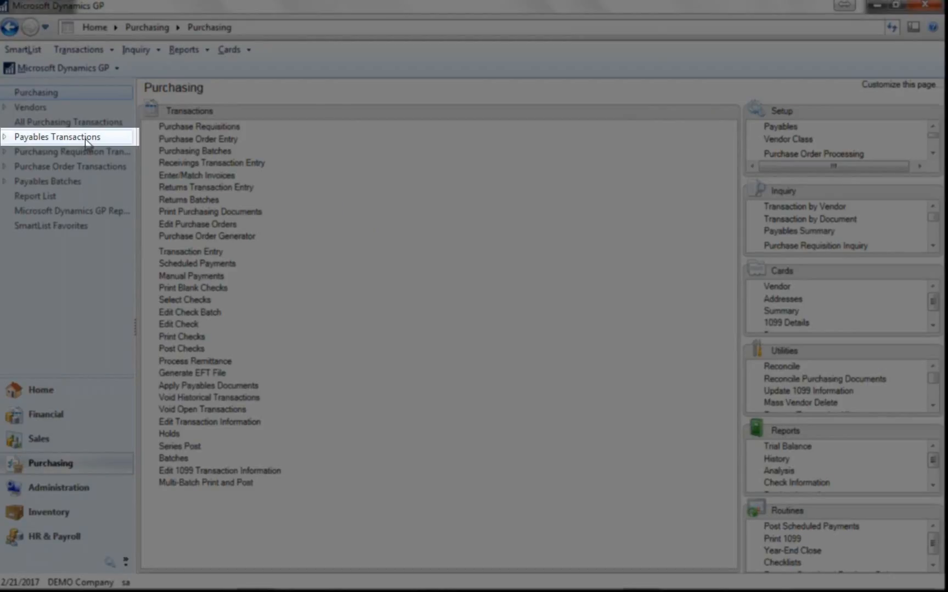
- In the Payables Transactions list, include historic transactions and restrict the dates to the last 365 days
left_click(86, 138)
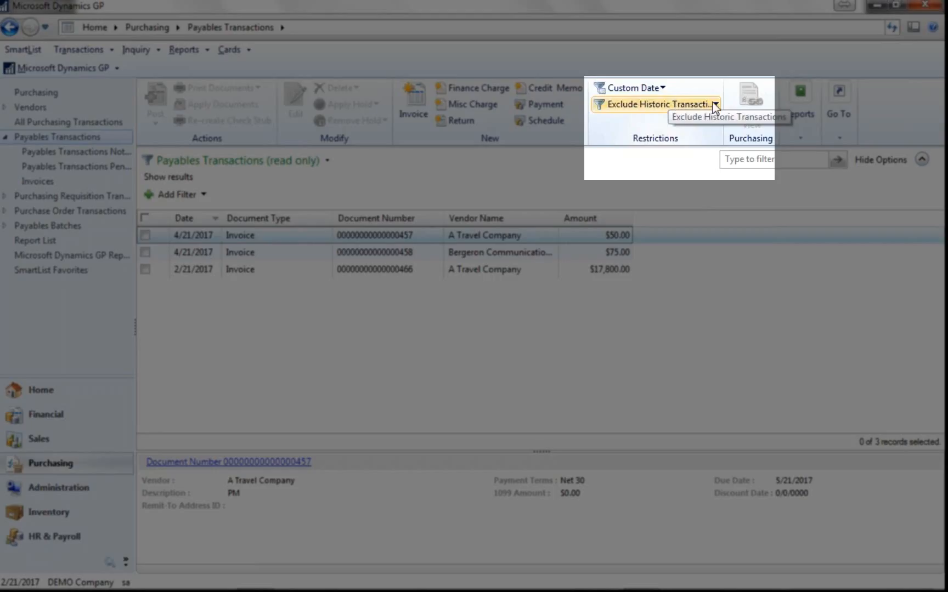
left_click(715, 104)
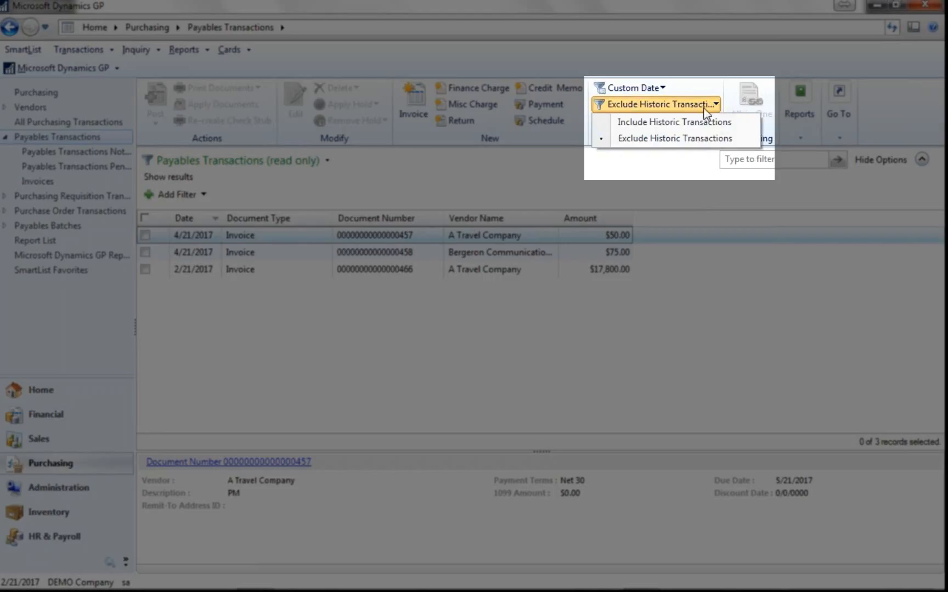
left_click(690, 122)
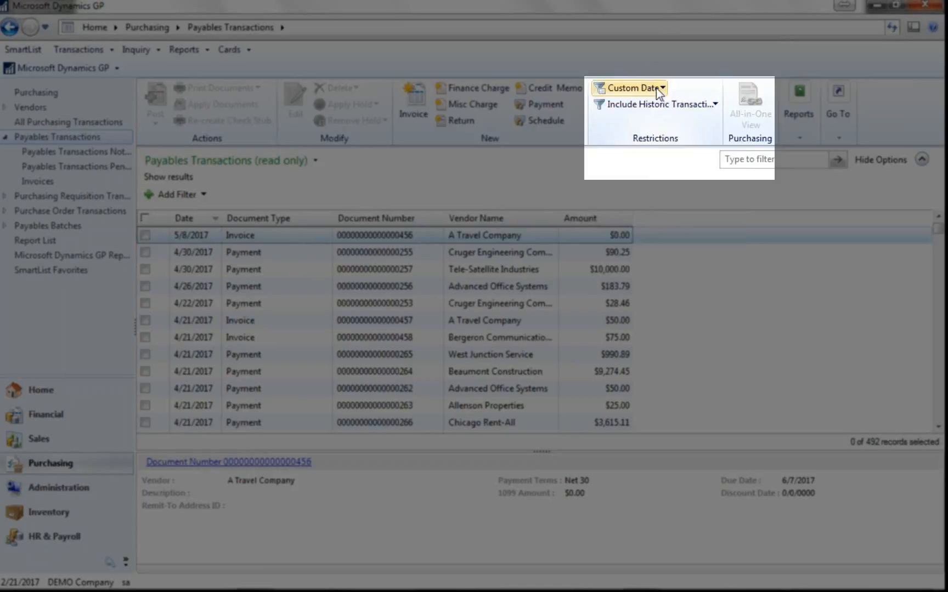
left_click(656, 88)
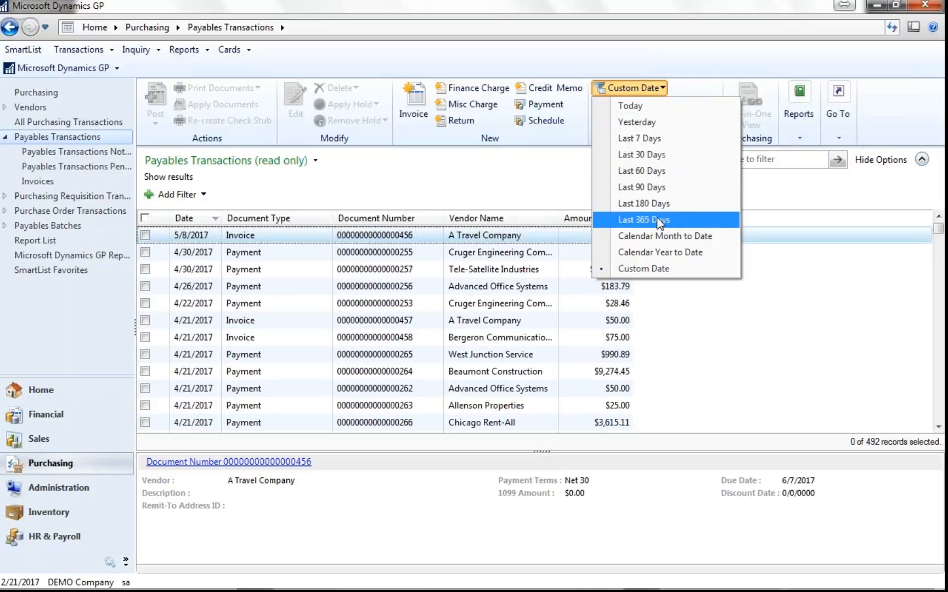
left_click(660, 224)
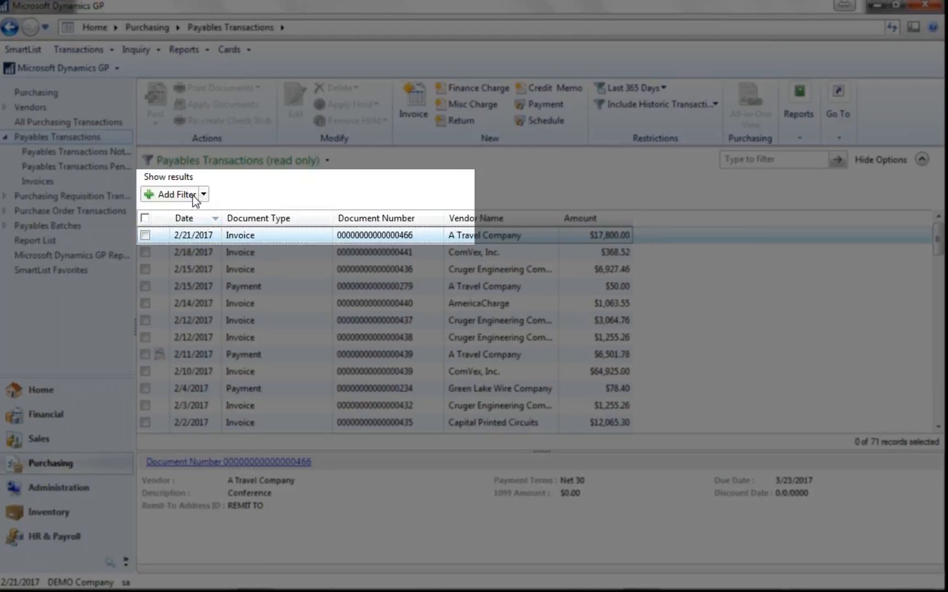
- Add and apply a filter so the list shows only transactions where Document Type is Invoice
left_click(193, 196)
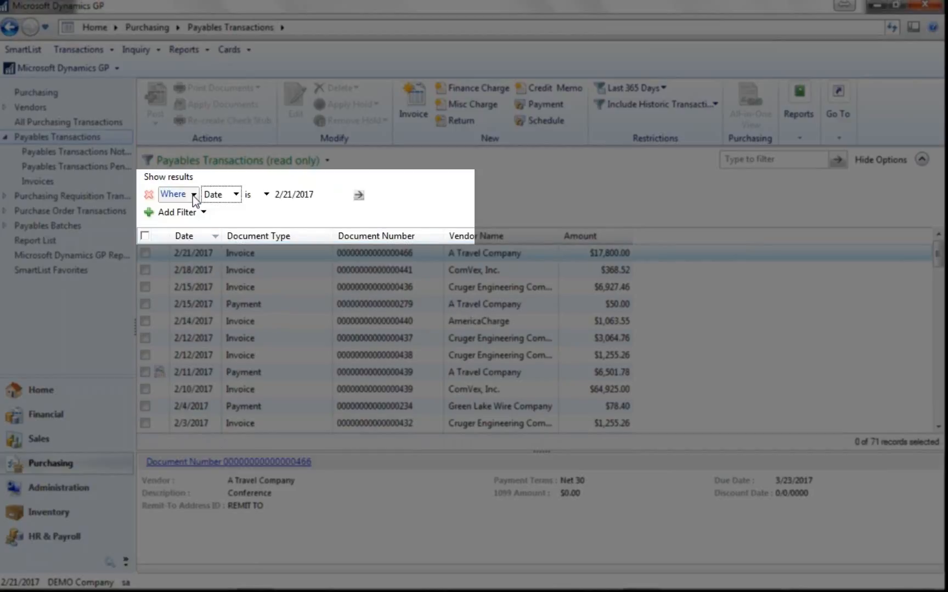
left_click(232, 196)
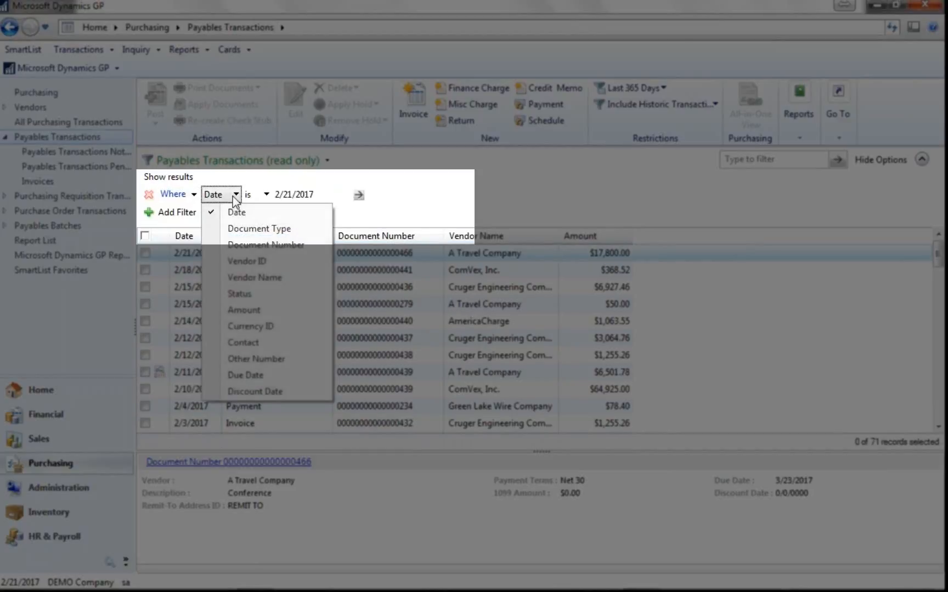
left_click(243, 226)
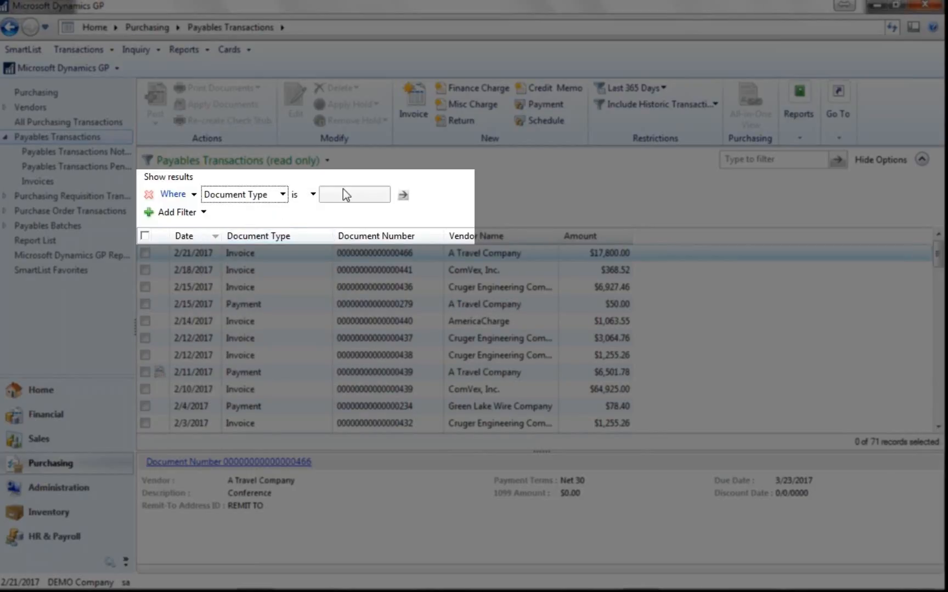
left_click(384, 195)
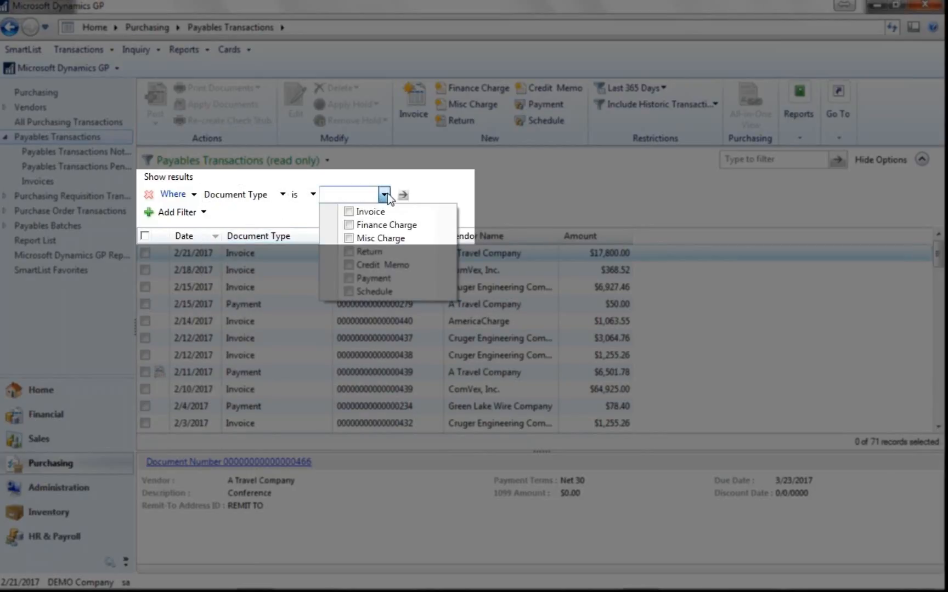
left_click(365, 213)
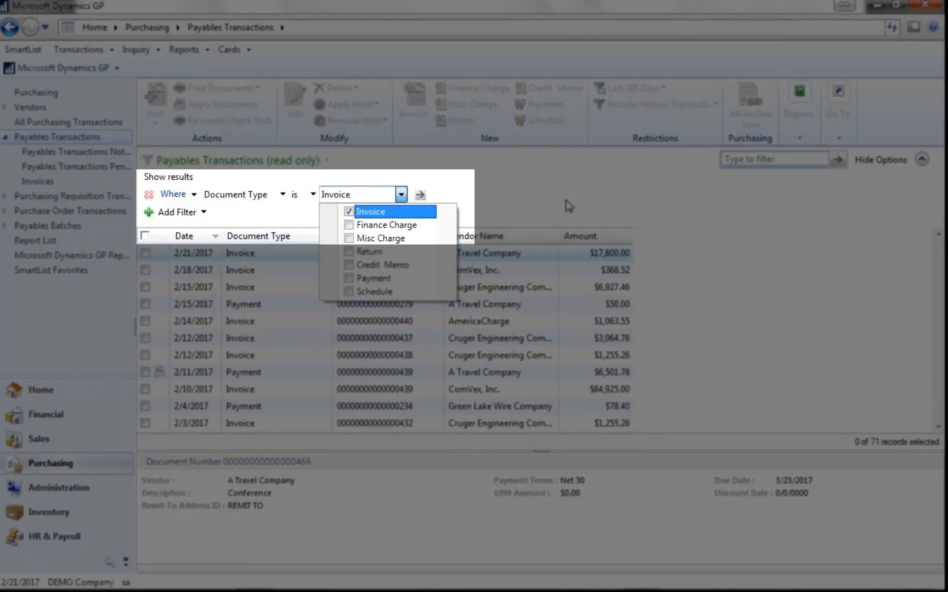
left_click(568, 205)
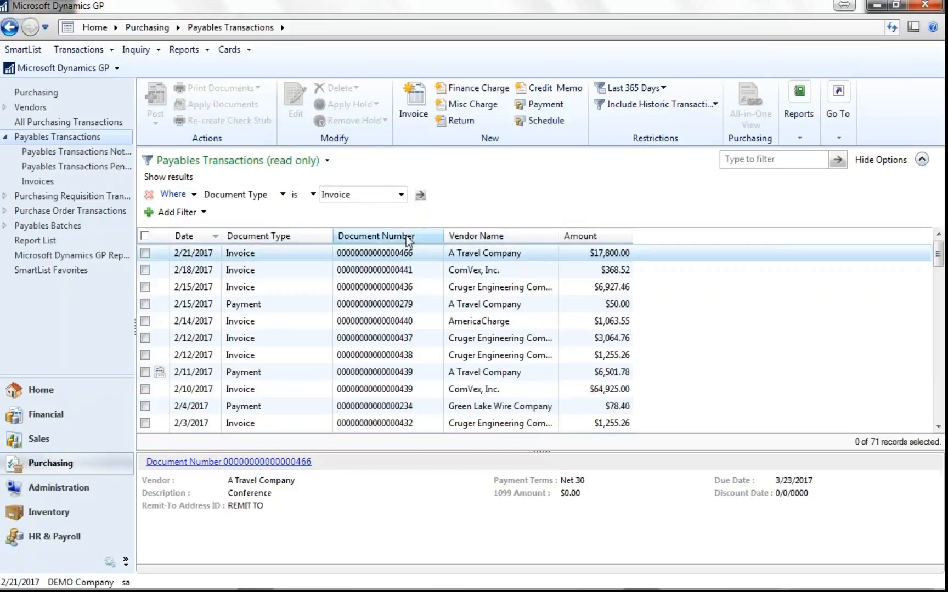
left_click(420, 194)
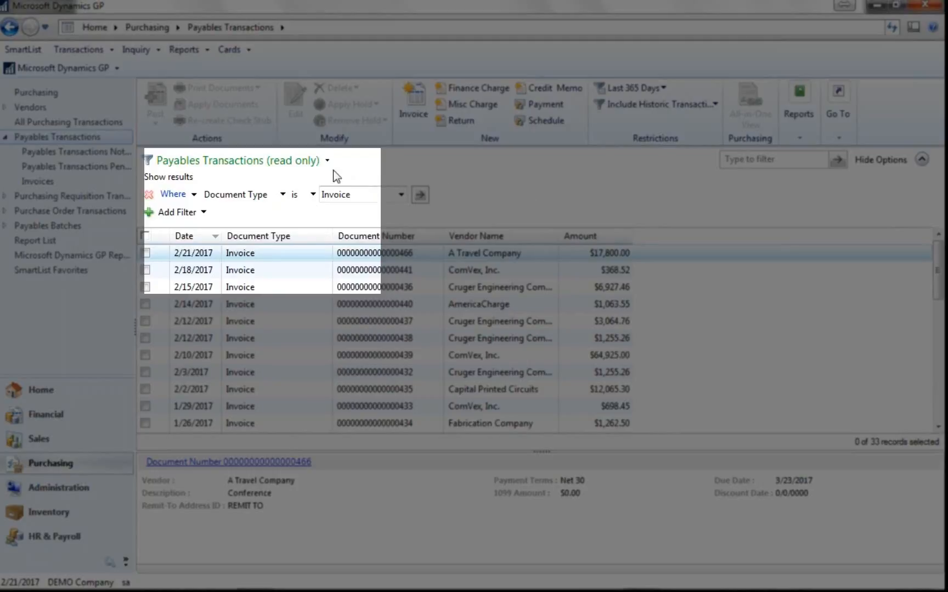
- Save the filtered list as a new view named "Invoice - Demo" and reopen it from the Purchasing area
left_click(326, 161)
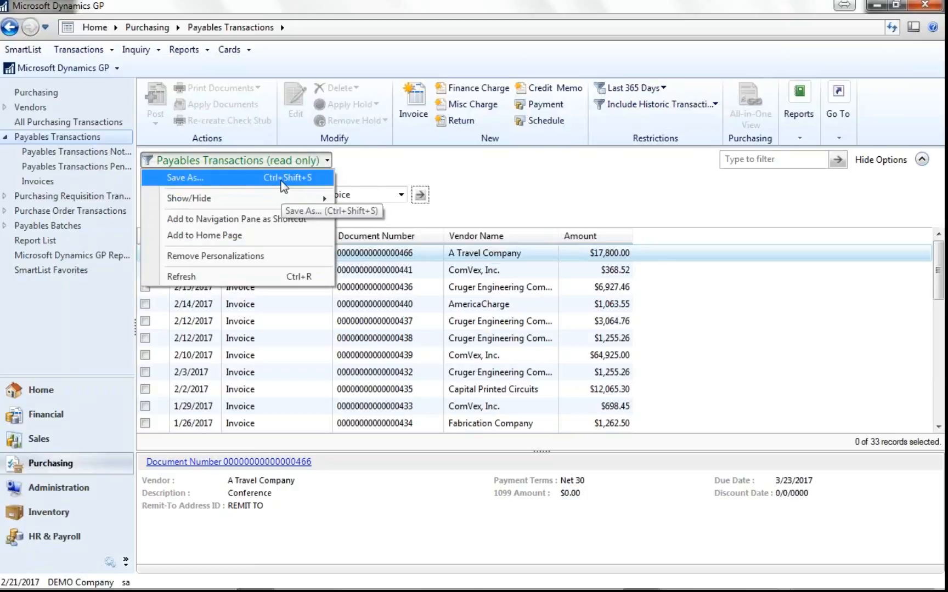
left_click(280, 180)
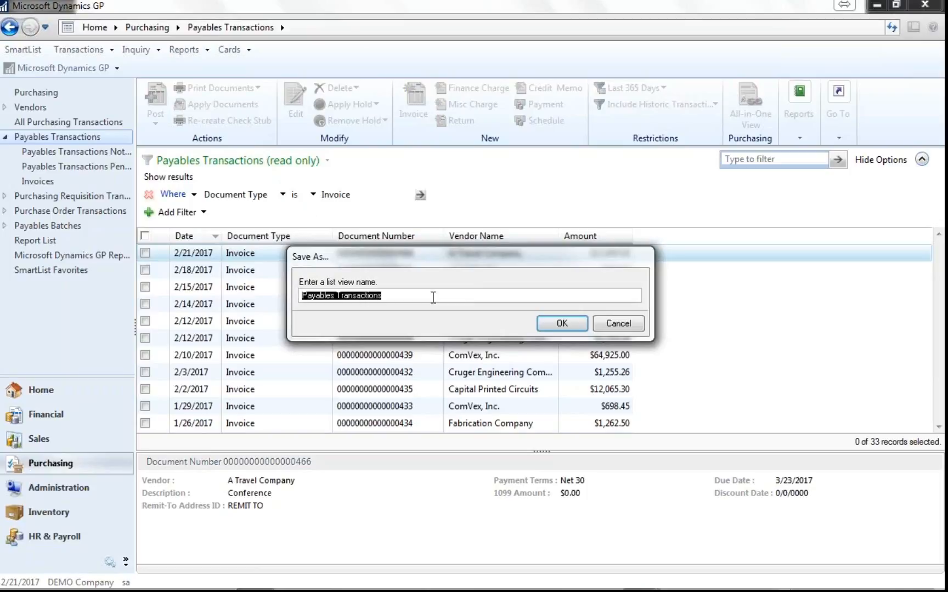
type("Invoice - Demo")
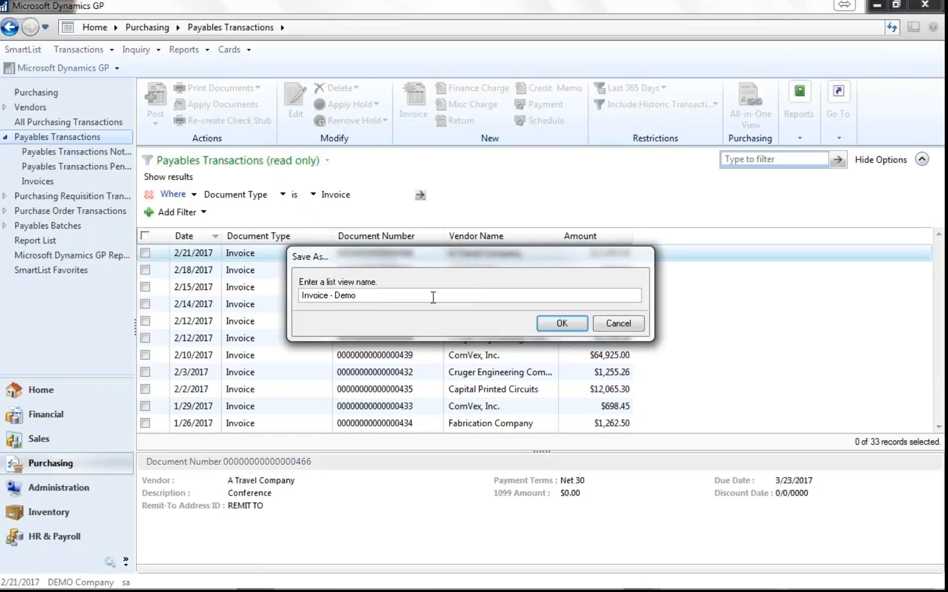
left_click(559, 323)
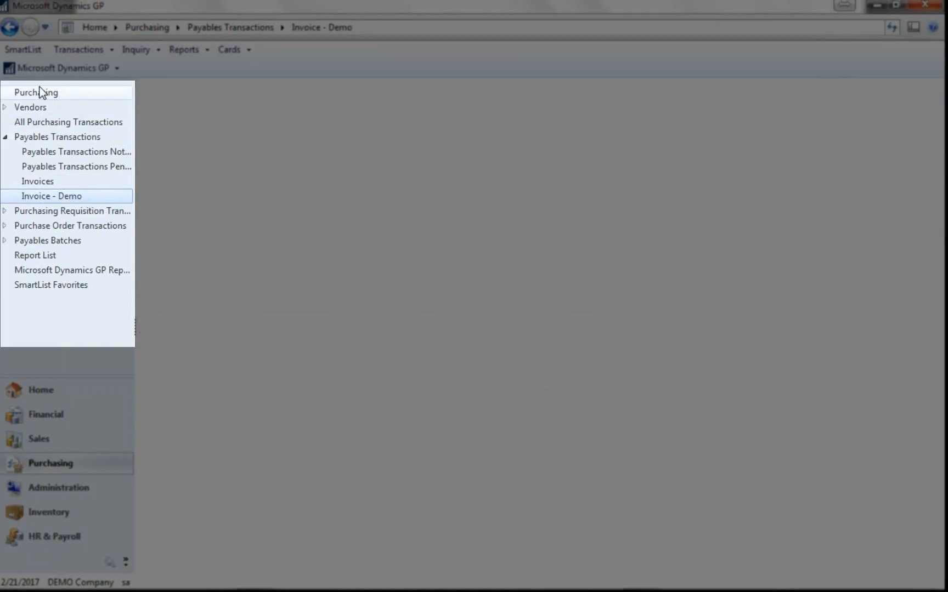
left_click(40, 92)
left_click(62, 196)
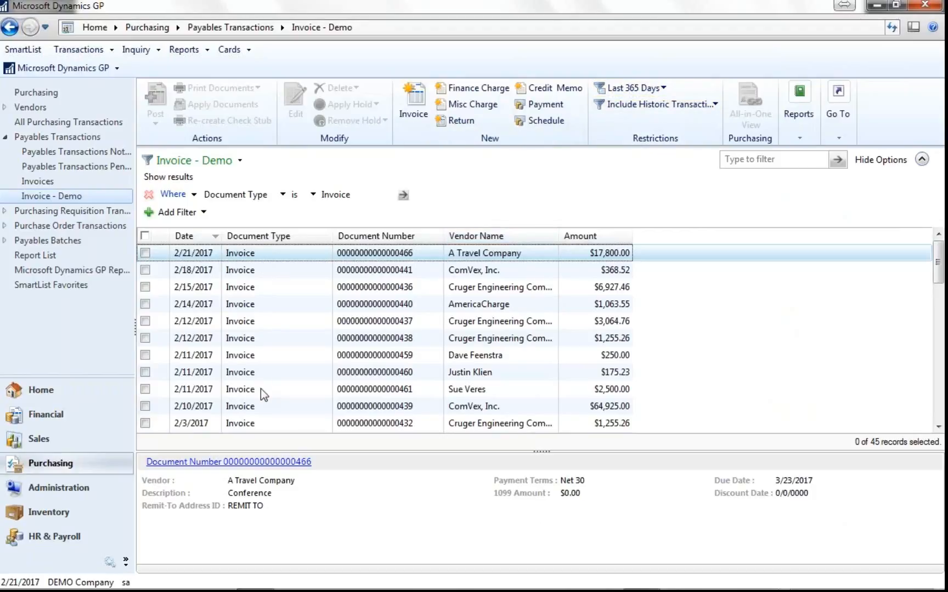
- Customize the Invoice - Demo view's columns to show Vendor ID and Due Date and hide Vendor Name, and save the view
left_click(239, 162)
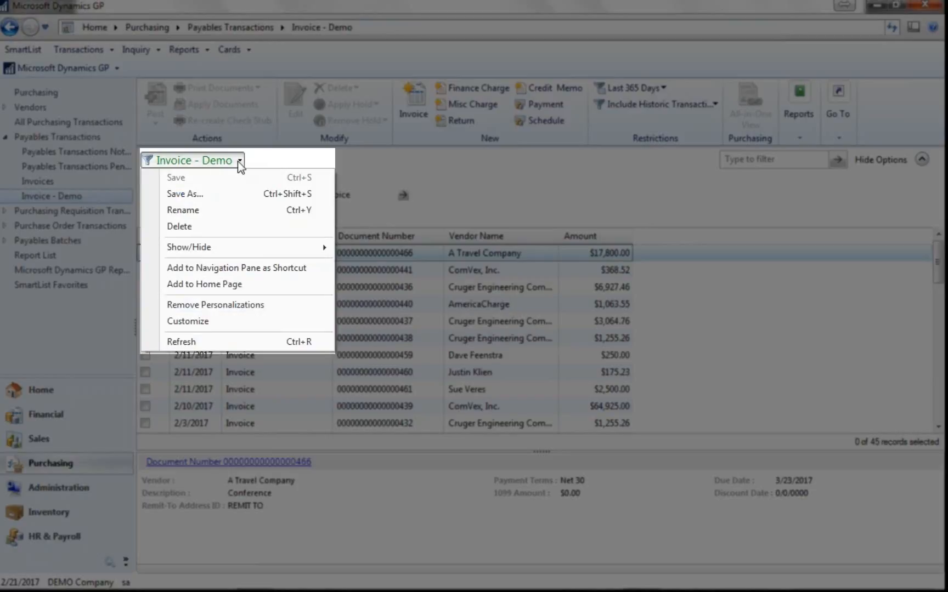
left_click(222, 322)
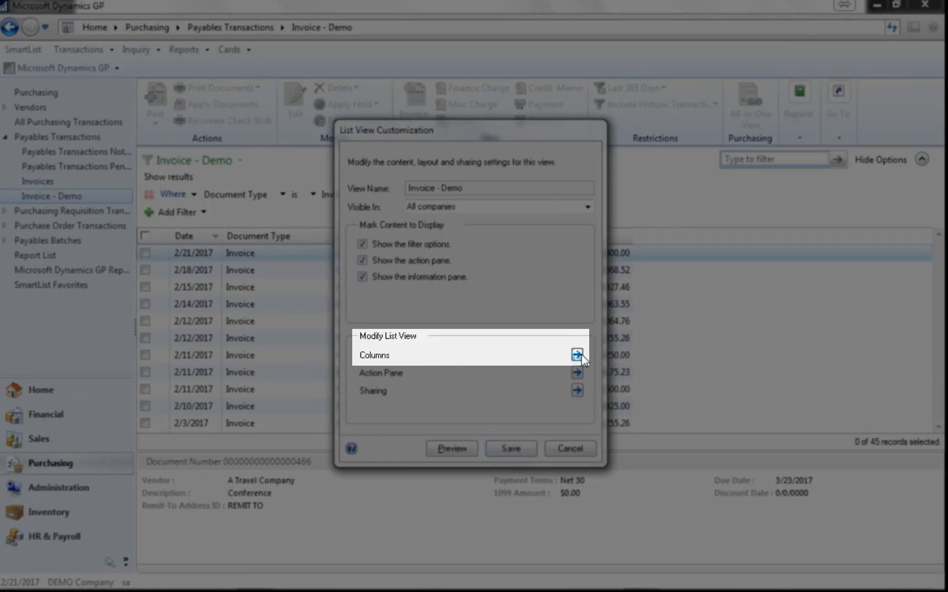
left_click(579, 354)
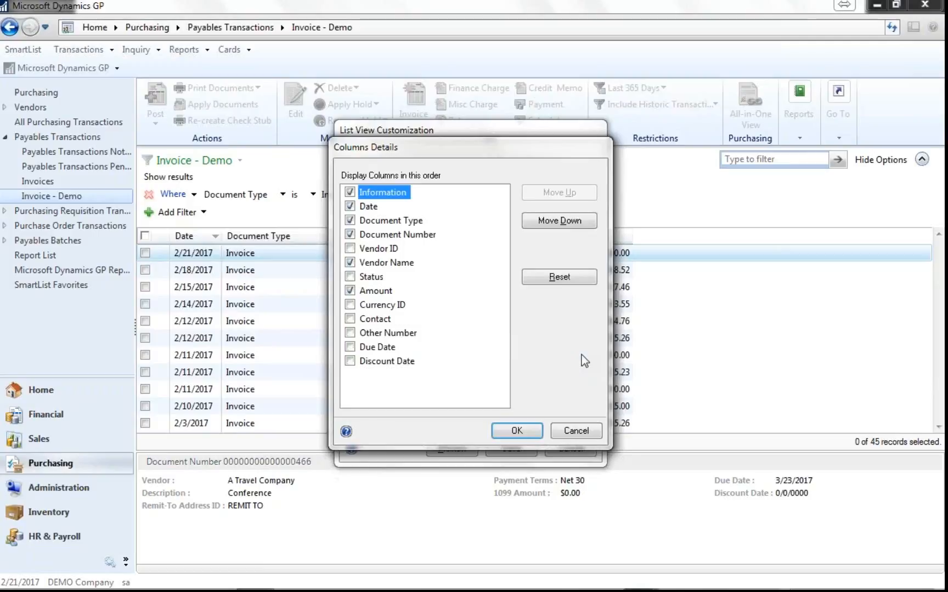
left_click(351, 249)
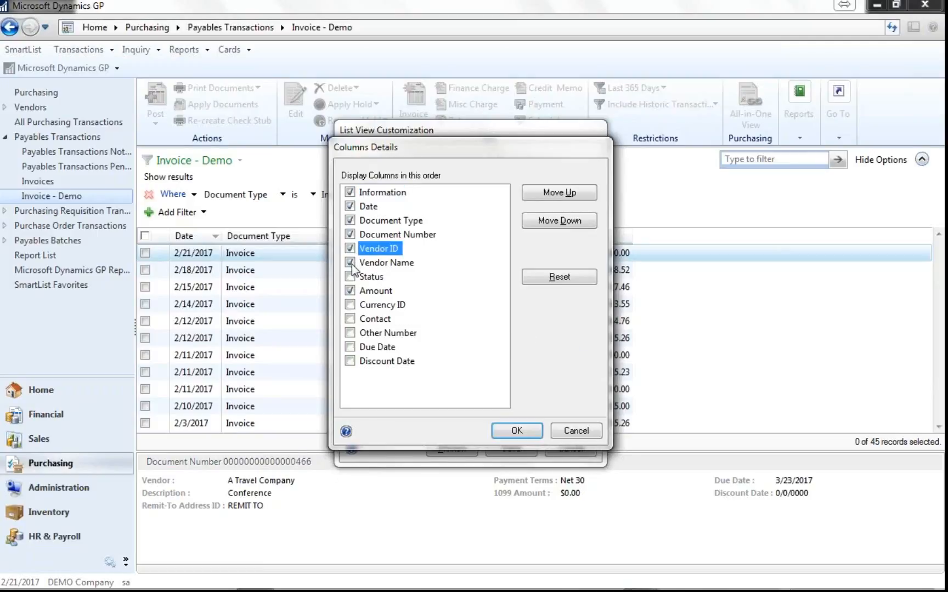
left_click(351, 263)
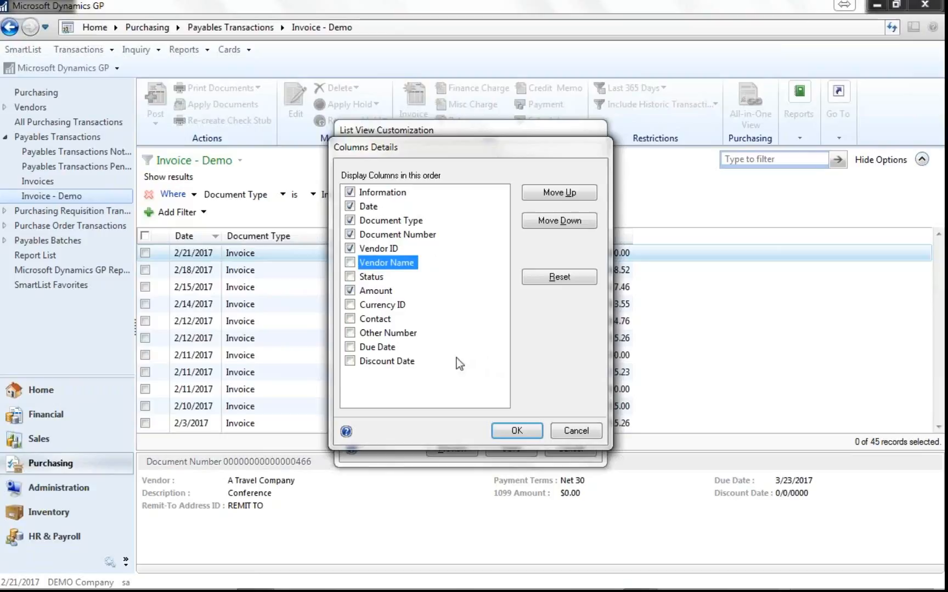
left_click(350, 347)
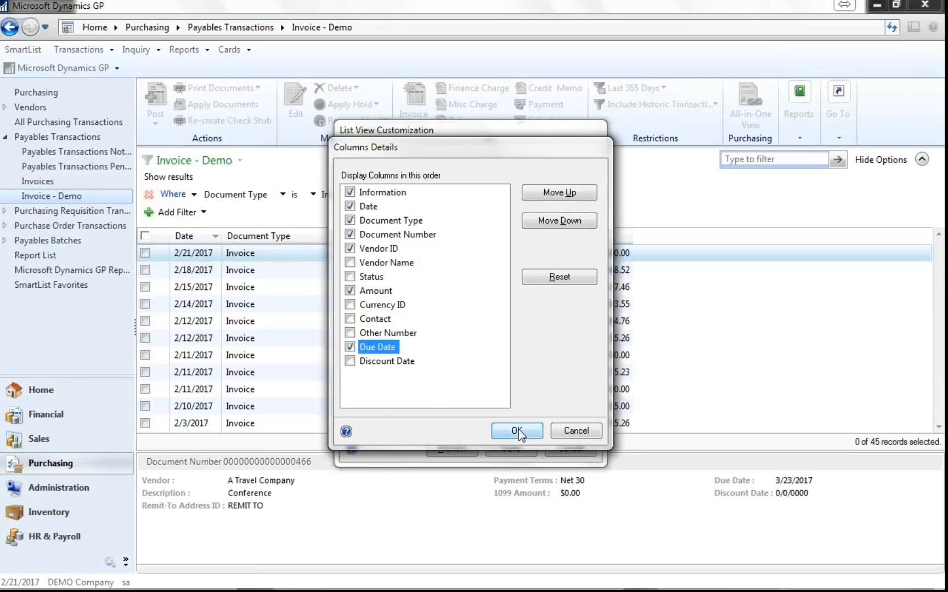
left_click(517, 430)
left_click(508, 447)
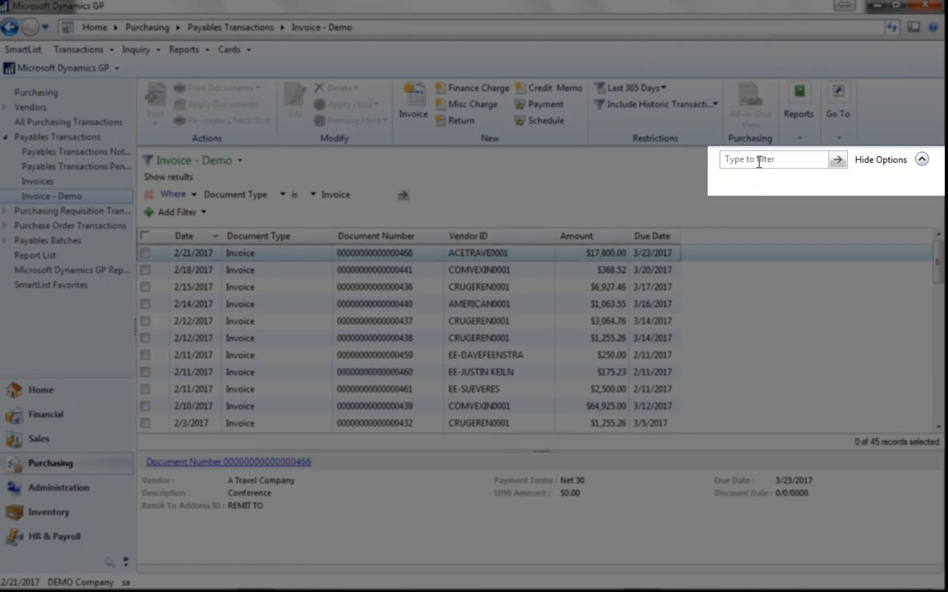
left_click(759, 160)
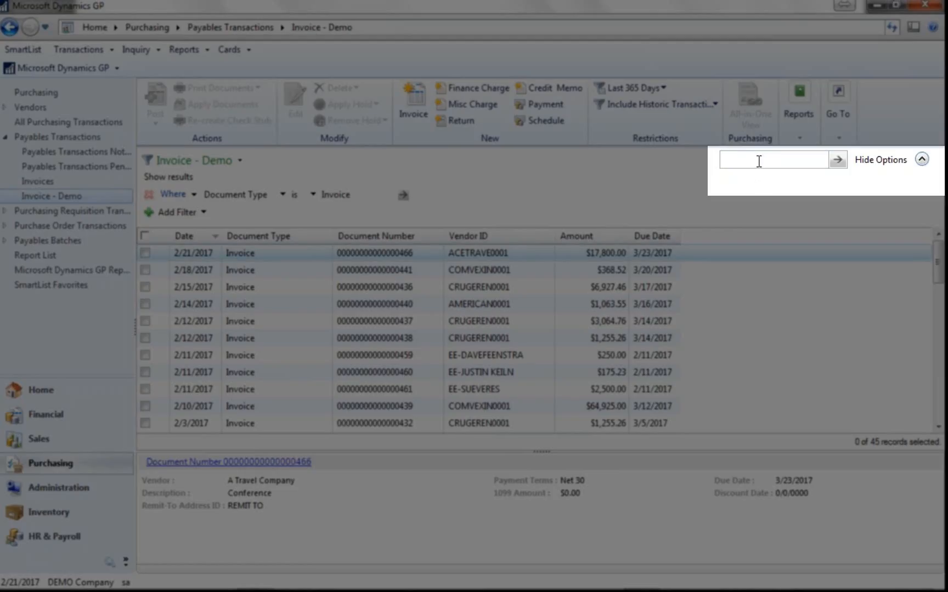
type("crugeren0001")
key("Return")
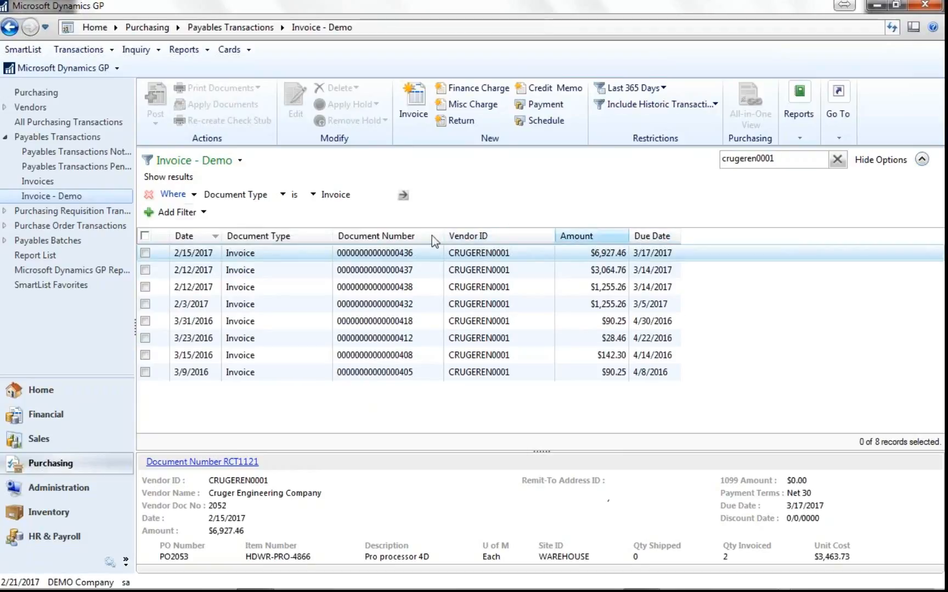
- Return to the Purchasing area page and reopen the Invoice - Demo list without the vendor filter
left_click(57, 93)
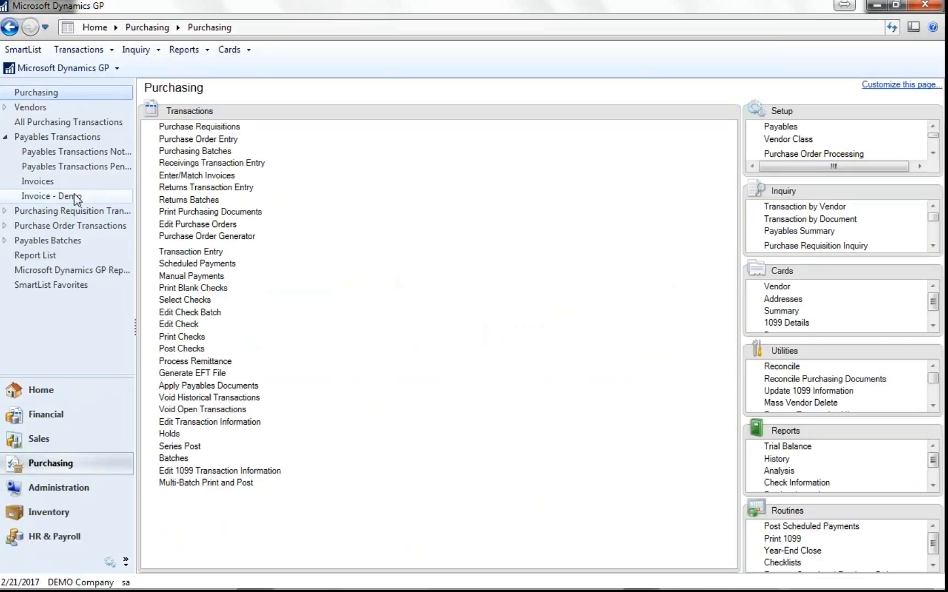
left_click(74, 197)
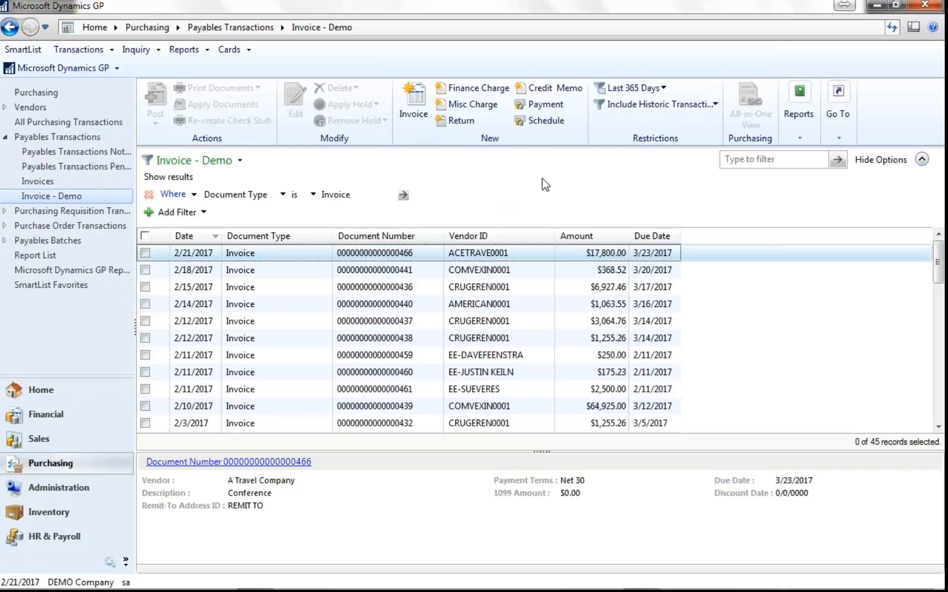
left_click(750, 162)
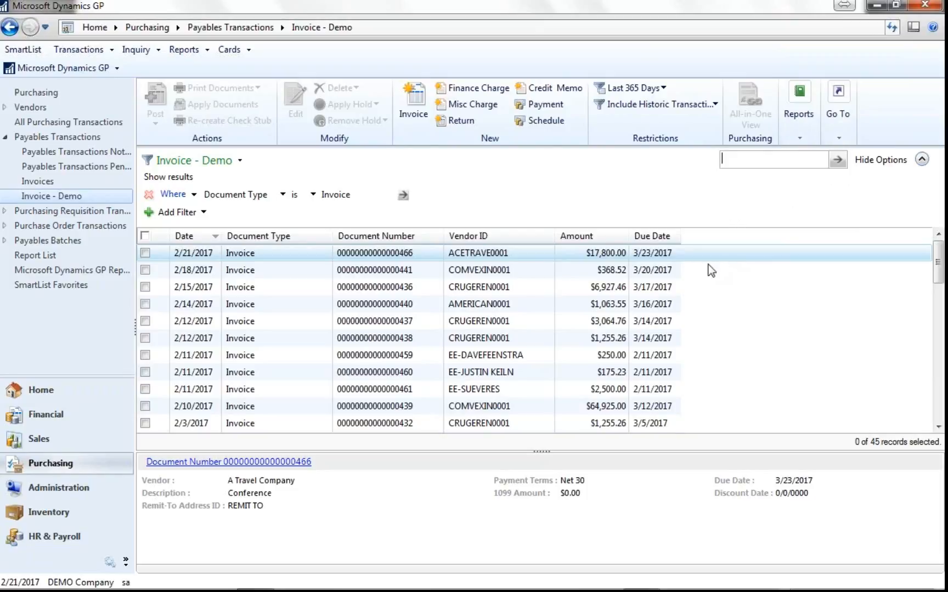
- Open the 2/12/2017 Cruger Engineering invoice for $3,064.76 from the list, review its account distributions, and close both inquiry windows
left_click(146, 322)
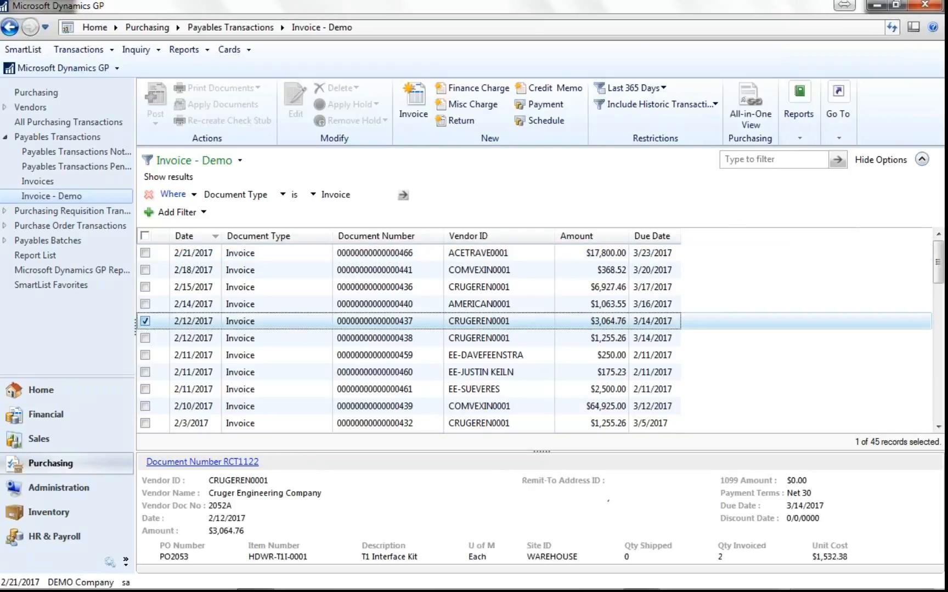
left_click(146, 322)
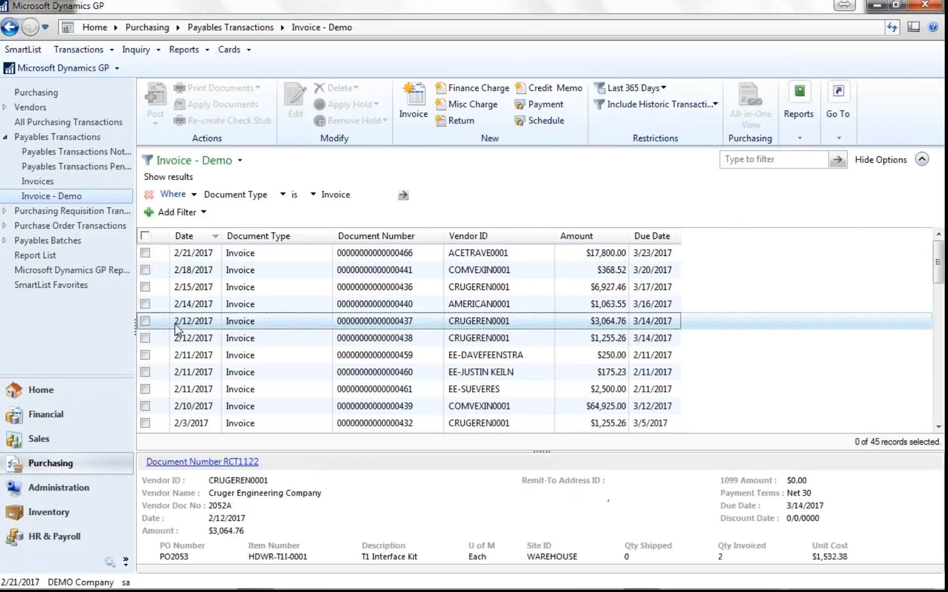
double_click(247, 327)
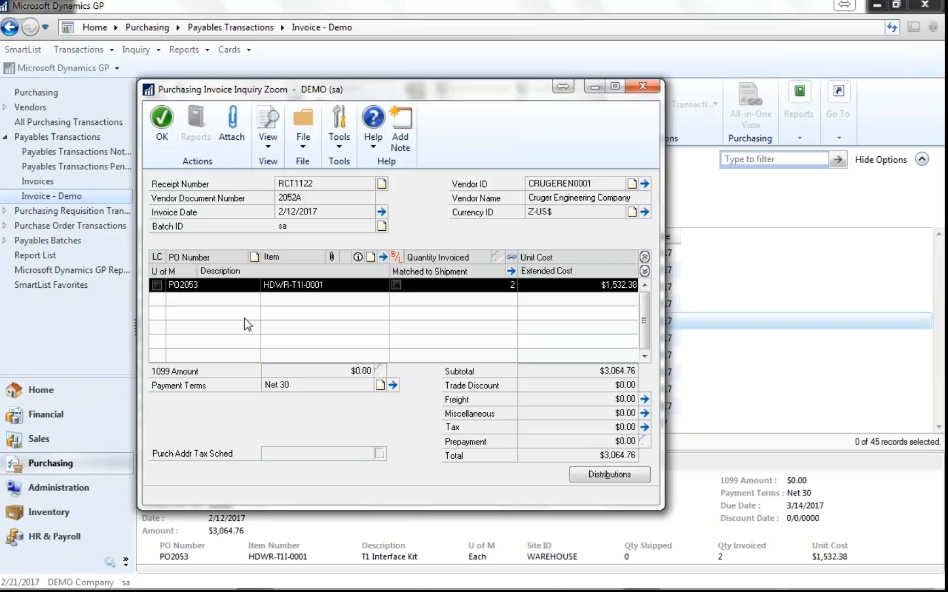
left_click(601, 475)
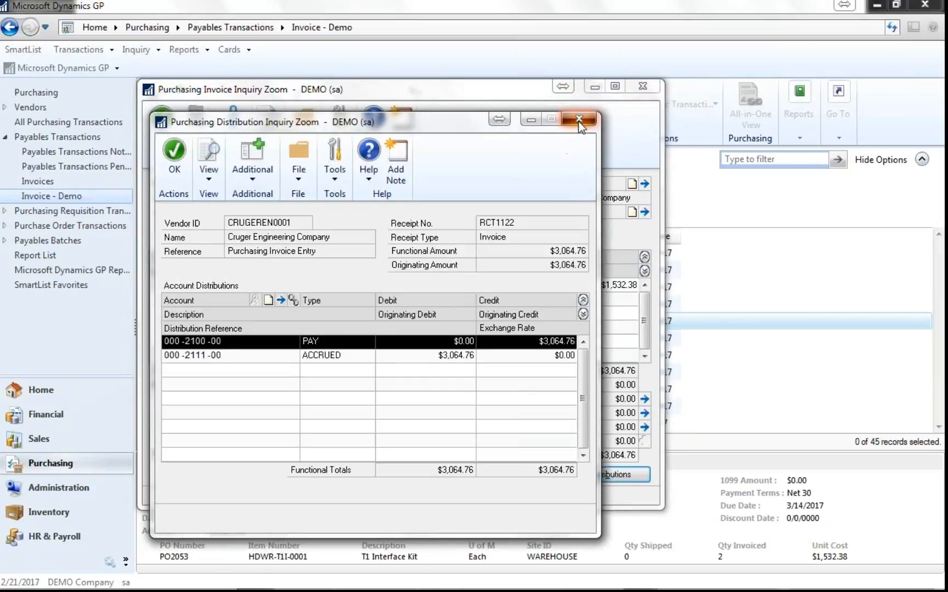
left_click(589, 116)
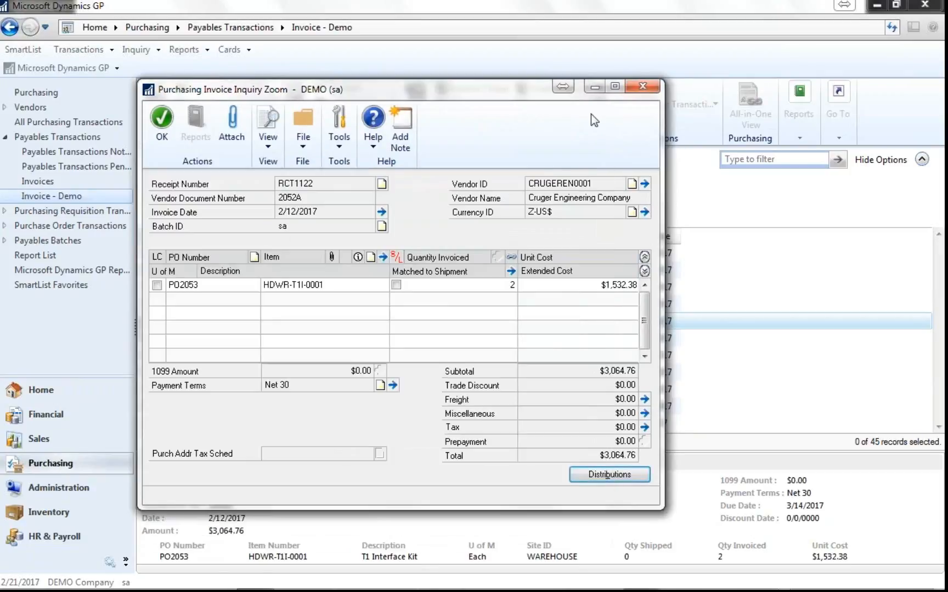
left_click(642, 86)
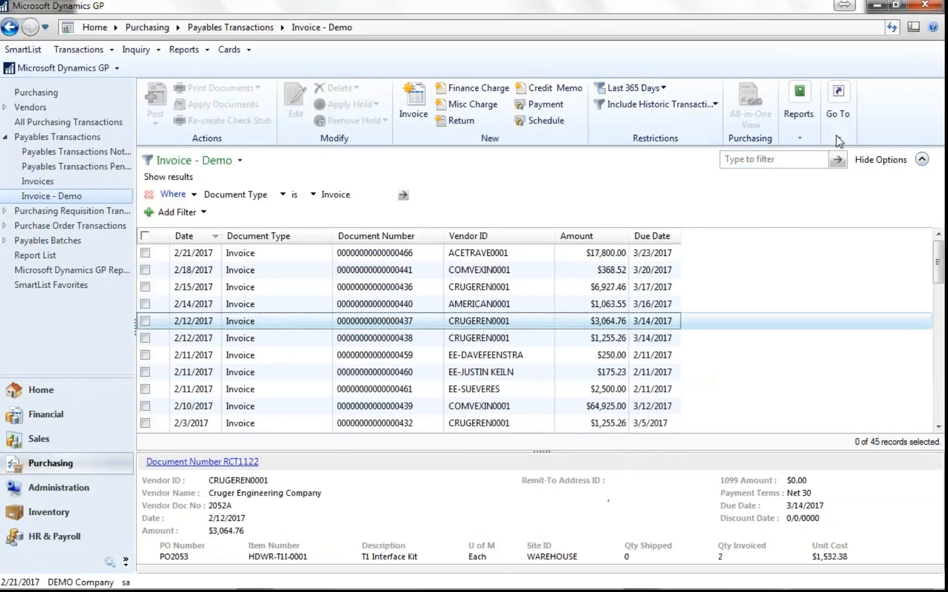
- Select all invoices in the list except the $368.52, $1,063.55 and $250.00 ones, and send the selection to Excel
left_click(146, 237)
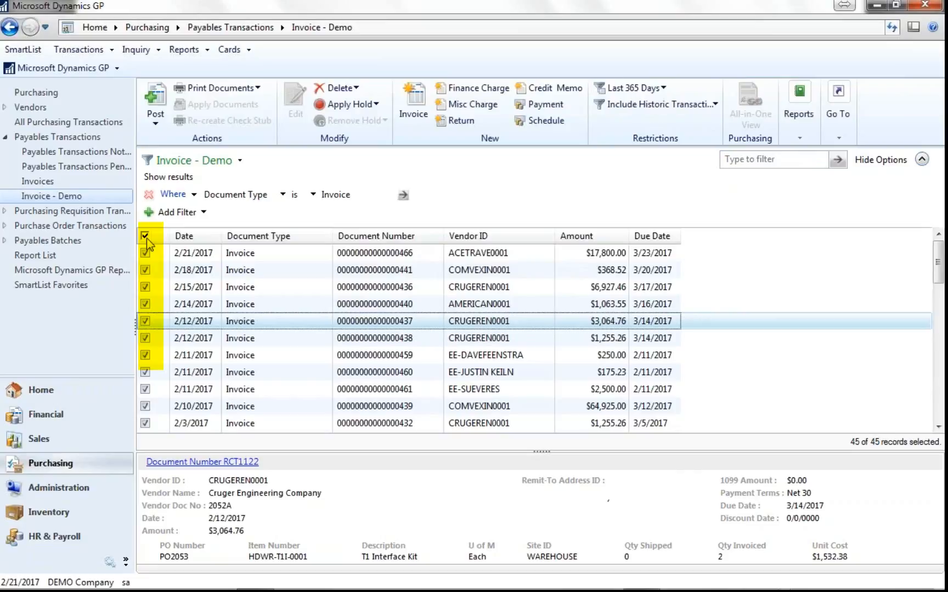
left_click(144, 270)
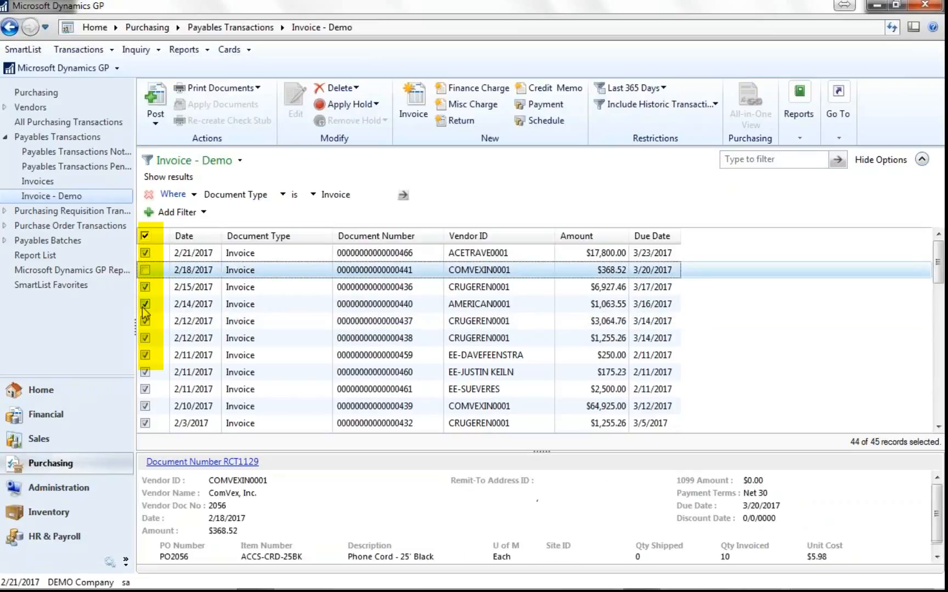
left_click(145, 304)
left_click(144, 355)
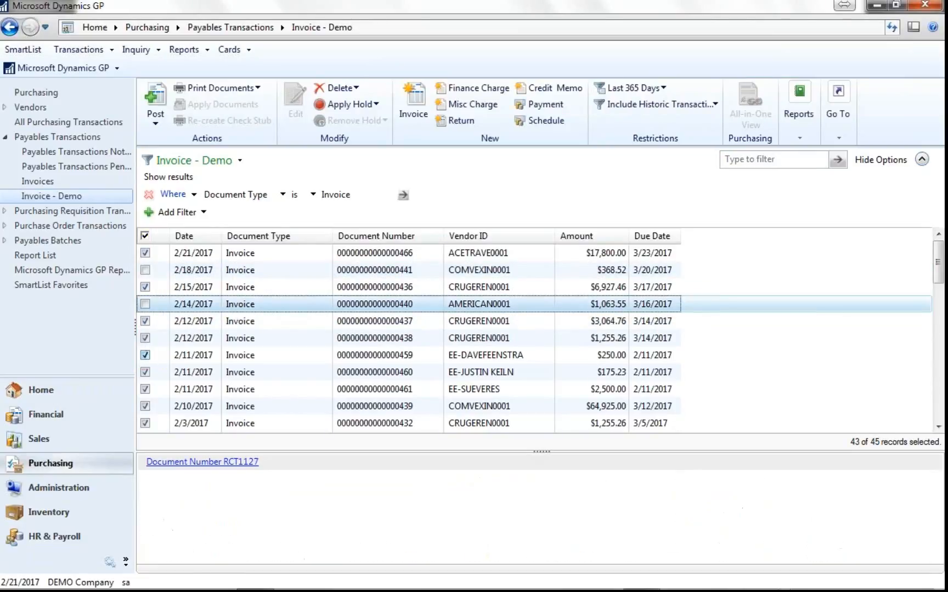
left_click(838, 136)
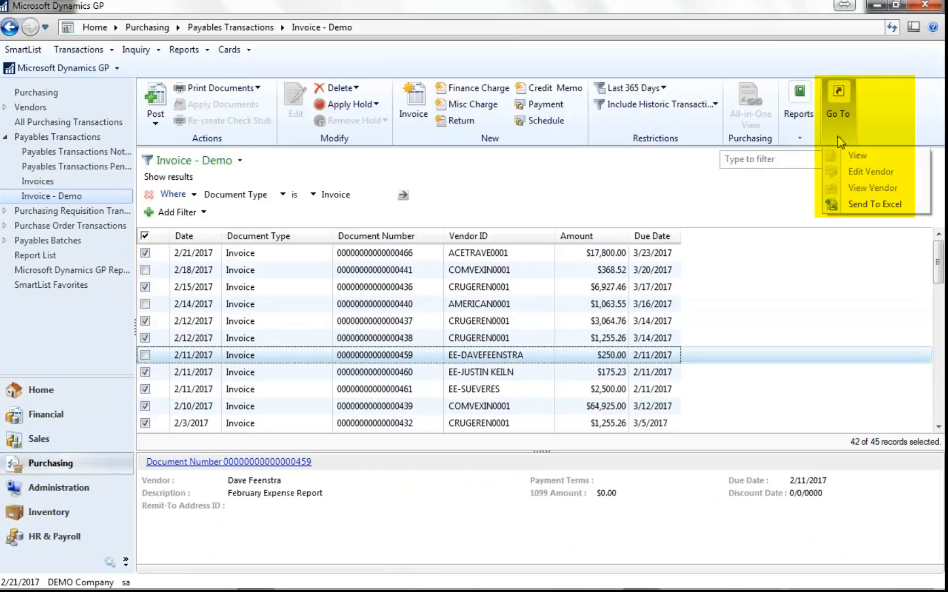
left_click(867, 204)
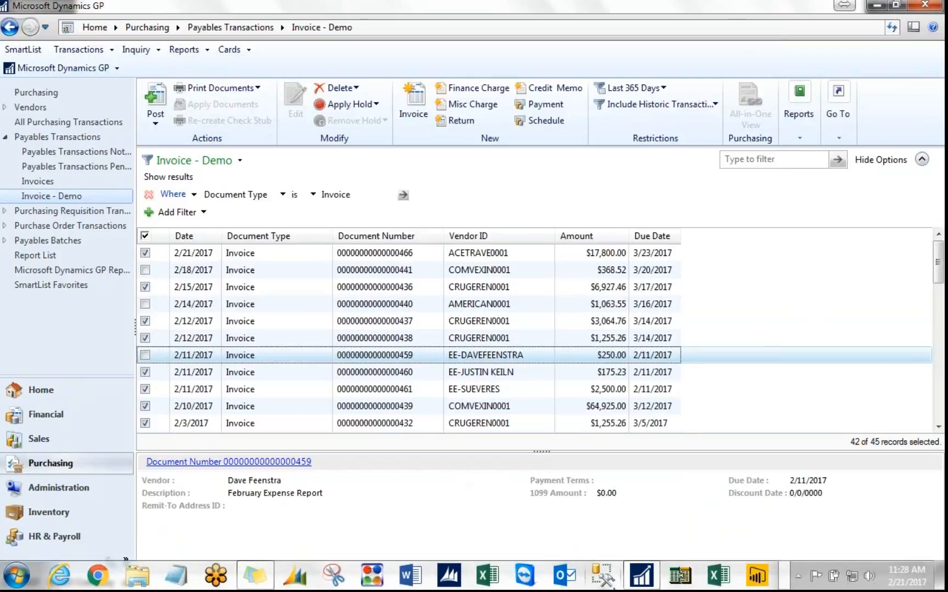
mouse_move(650, 582)
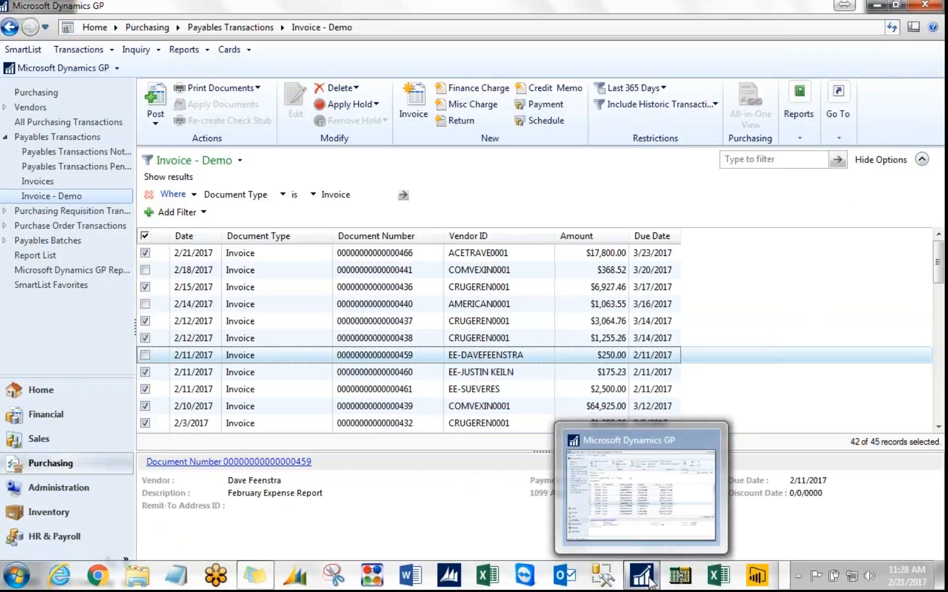
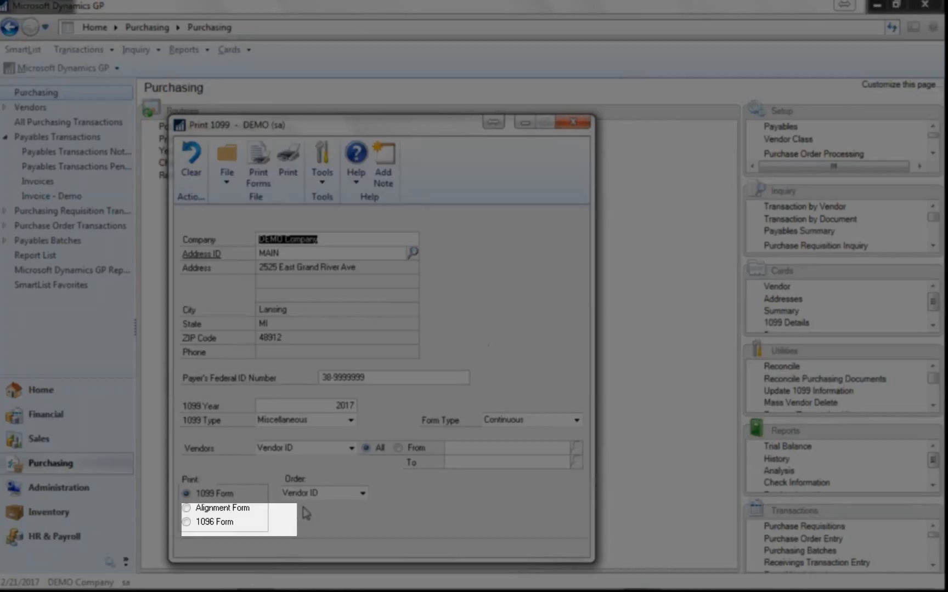
- Print the 1096 Form to the screen with a wider preview window, and open the report for modification
left_click(187, 521)
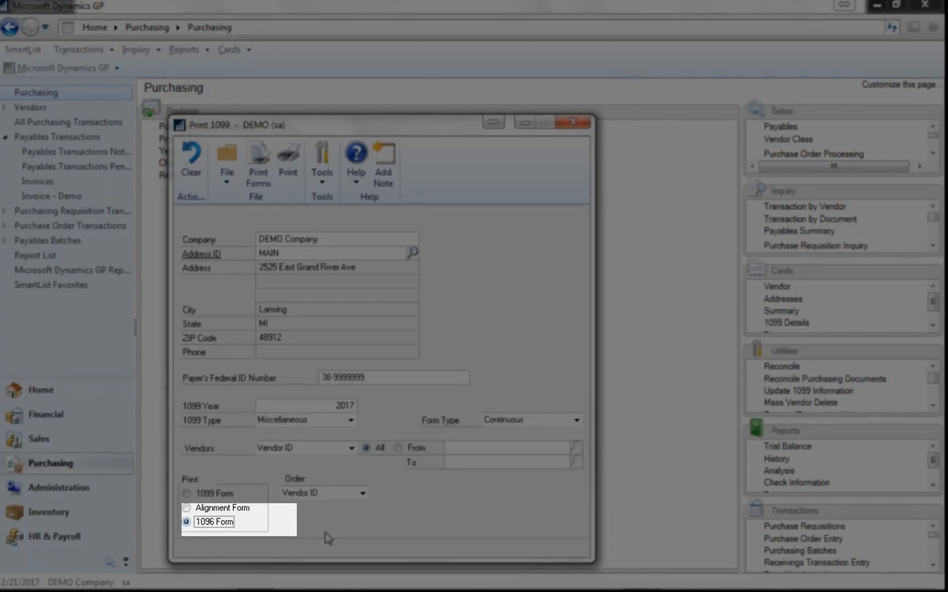
left_click(257, 167)
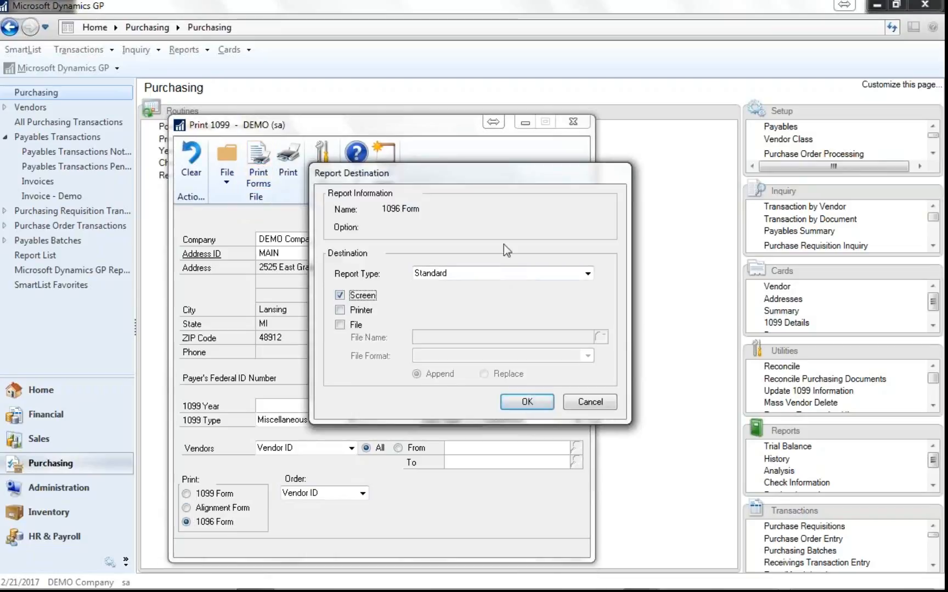
left_click_drag(510, 180, 750, 148)
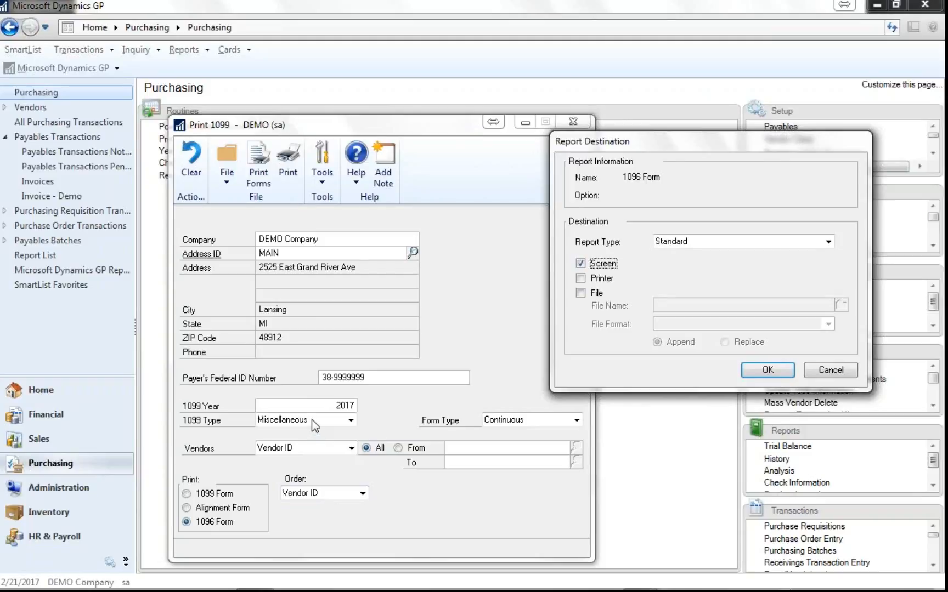
left_click(767, 370)
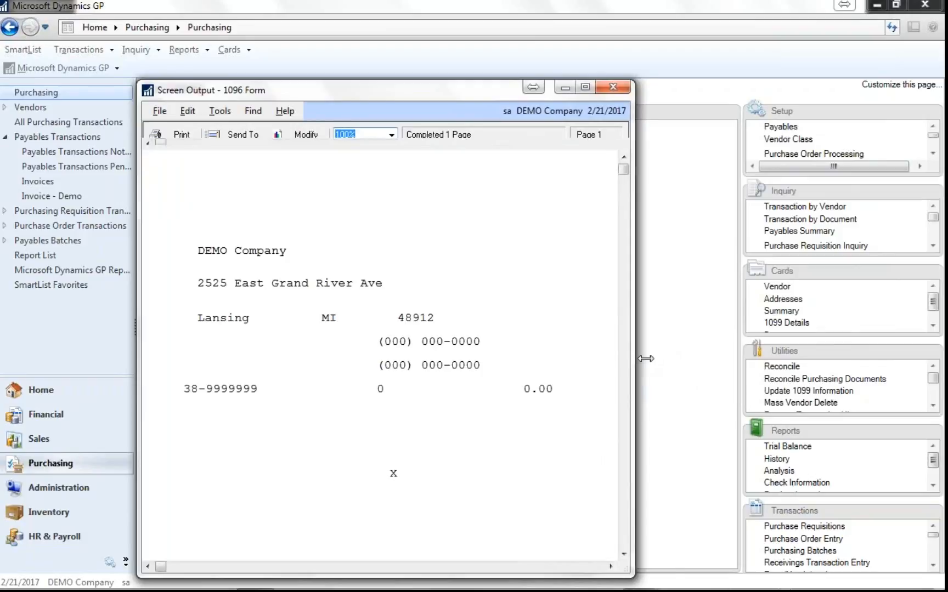
left_click_drag(645, 359, 854, 358)
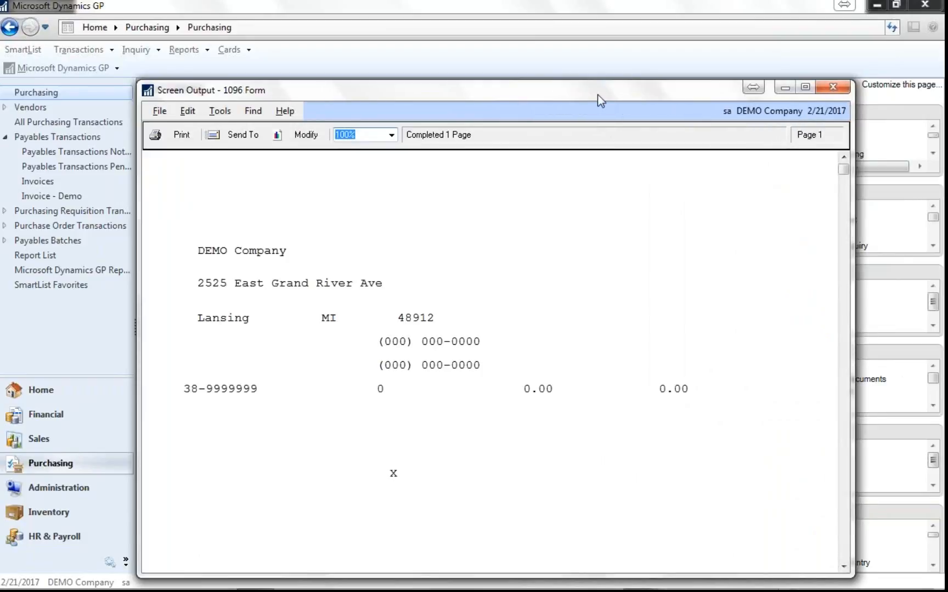
left_click_drag(597, 94, 596, 50)
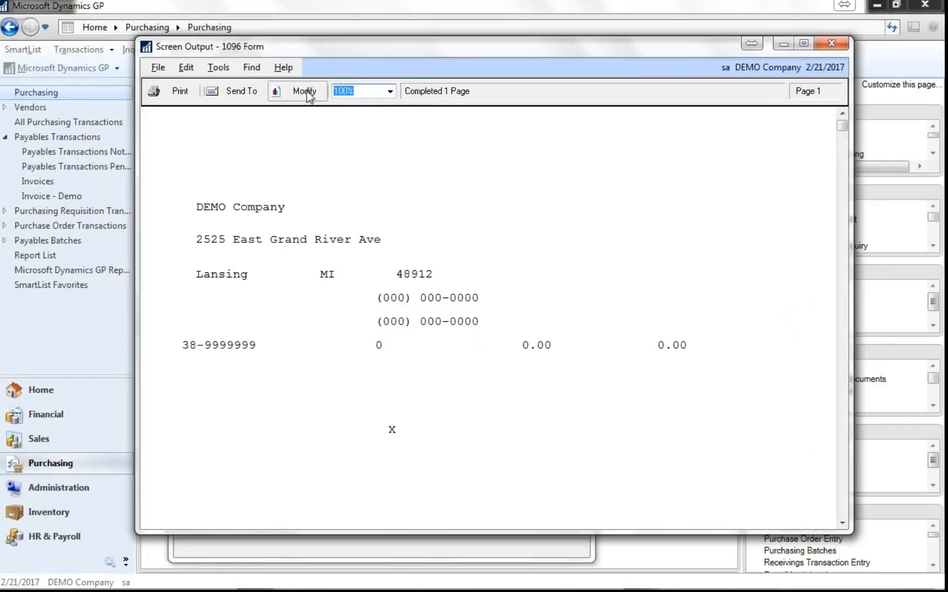
left_click(307, 92)
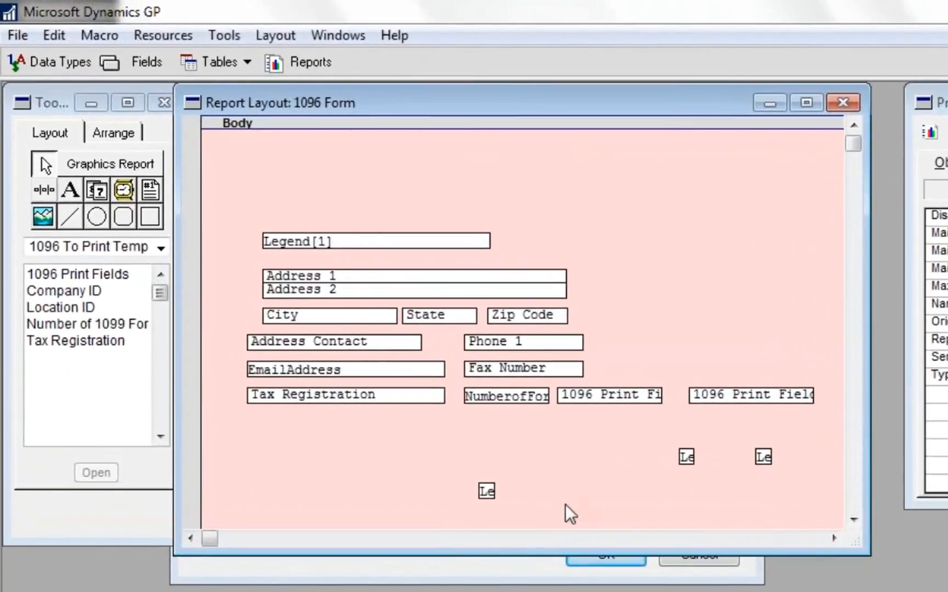
- Move the lowest small legend field up and to the left in the 1096 Form layout, to about position (110,305)
left_click(687, 460)
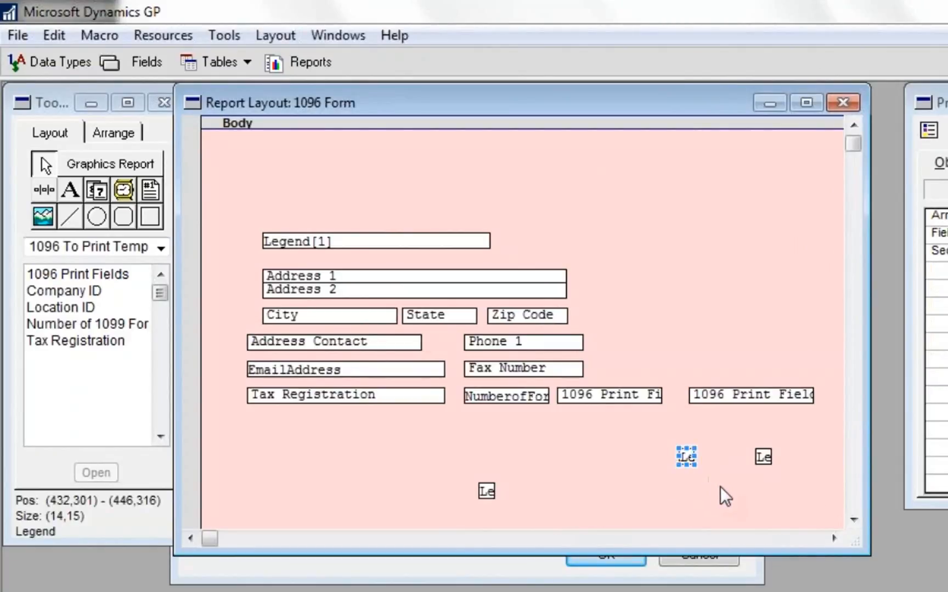
left_click(763, 460)
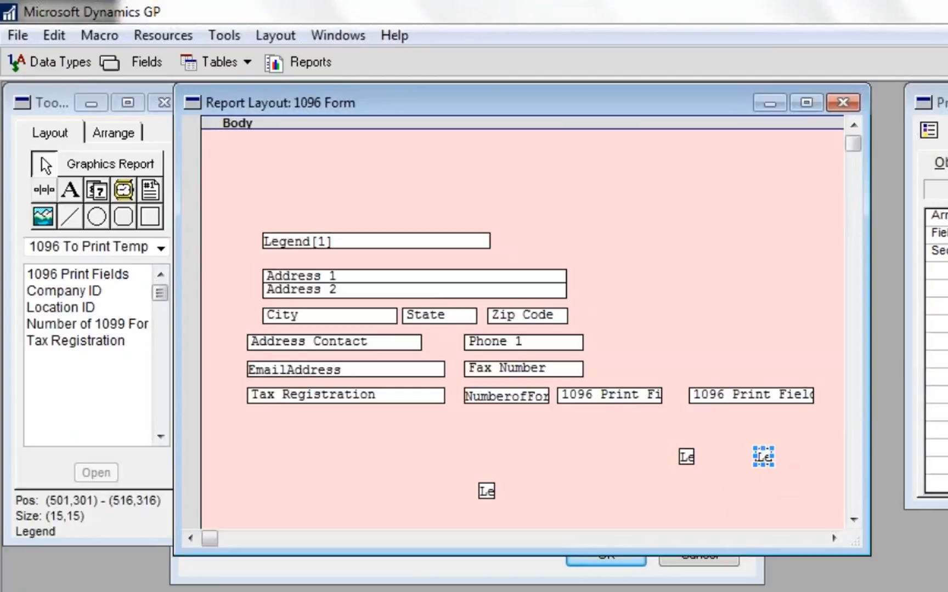
left_click(489, 498)
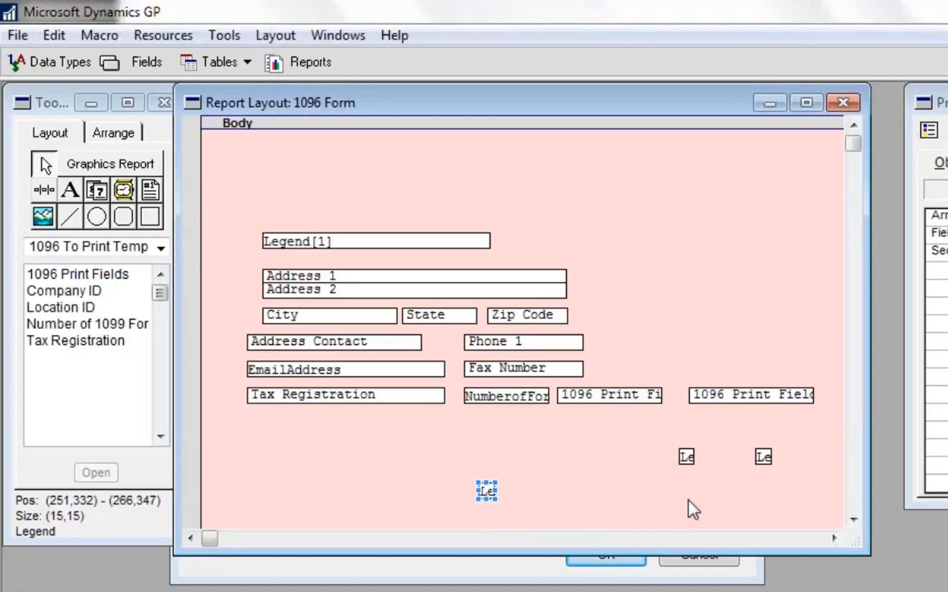
key("Up")
key("Up")
key("Up")
key("Up")
key("Up")
key("Up")
key("Up")
key("Up")
key("Up")
key("Up")
key("Up")
key("Up")
key("Up")
key("Up")
key("Up")
key("Up")
key("Up")
key("Up")
key("Up")
key("Up")
key("Up")
key("Up")
key("Up")
key("Up")
key("Up")
key("Up")
key("Up")
key("Up")
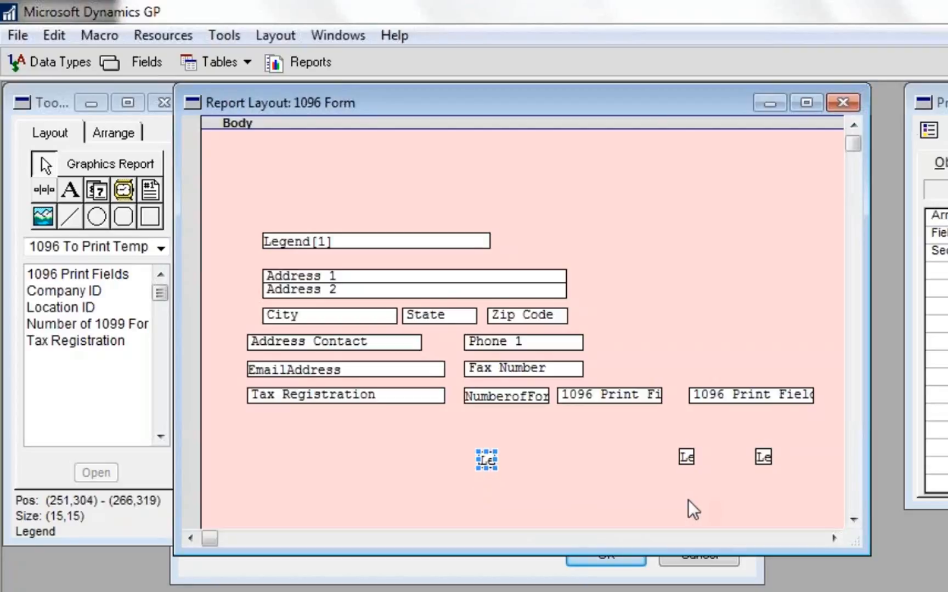
key("Left")
key("Left")
key("Left")
key("Left")
key("Left")
key("Left")
key("Left")
key("Left")
key("Left")
key("Left")
key("Left")
key("Left")
key("Left")
key("Left")
key("Left")
key("Left")
key("Left")
key("Left")
key("Left")
key("Left")
key("Left")
key("Left")
key("Left")
key("Left")
key("Left")
key("Left")
key("Left")
key("Left")
key("Left")
key("Left")
key("Left")
key("Left")
key("Left")
key("Left")
key("Left")
key("Left")
key("Left")
key("Left")
key("Left")
key("Left")
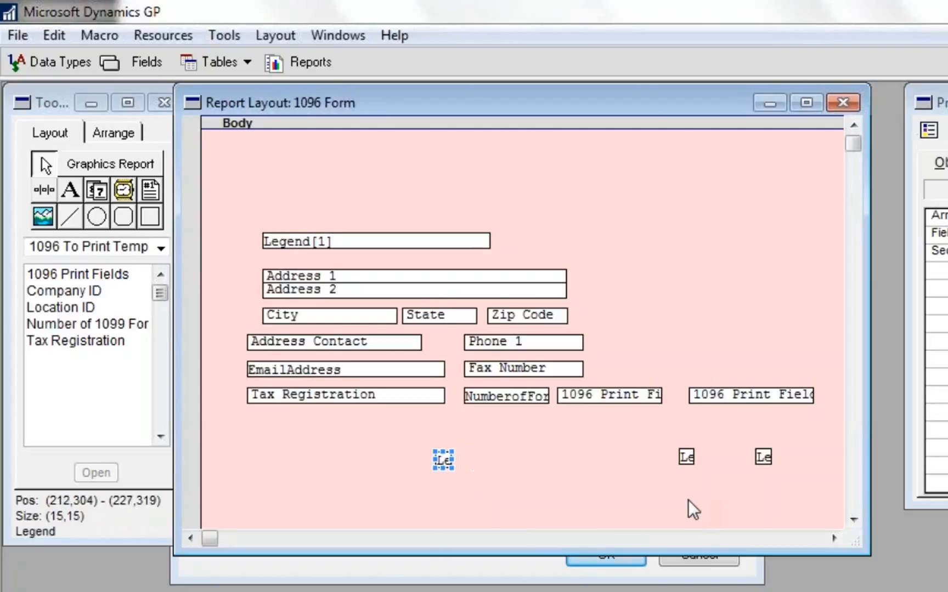
key("Left")
key("Left")
key("Left")
key("Left")
key("Left")
key("Left")
key("Left")
key("Left")
key("Left")
key("Left")
key("Left")
key("Left")
key("Left")
key("Left")
key("Left")
key("Left")
key("Left")
key("Left")
key("Left")
key("Left")
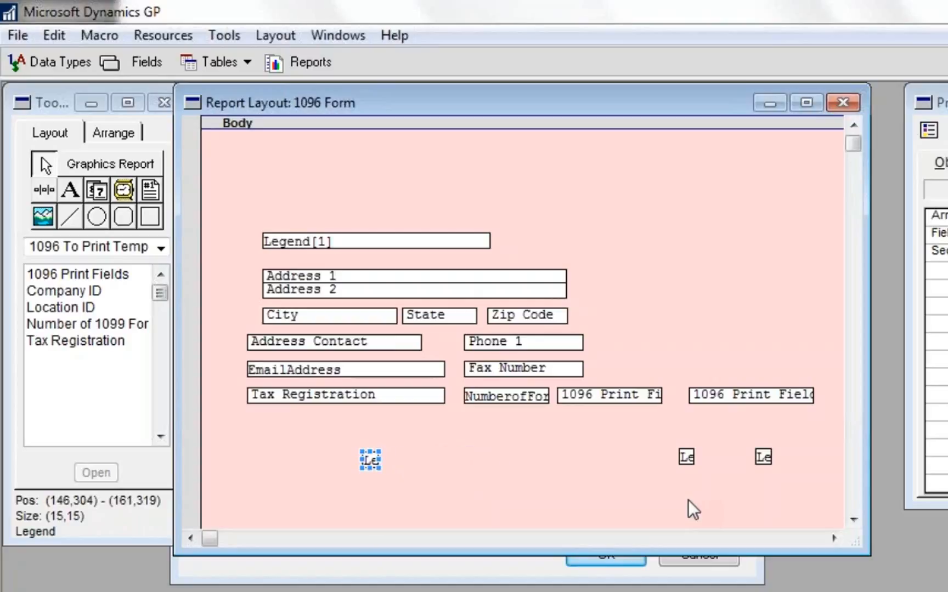
key("Down")
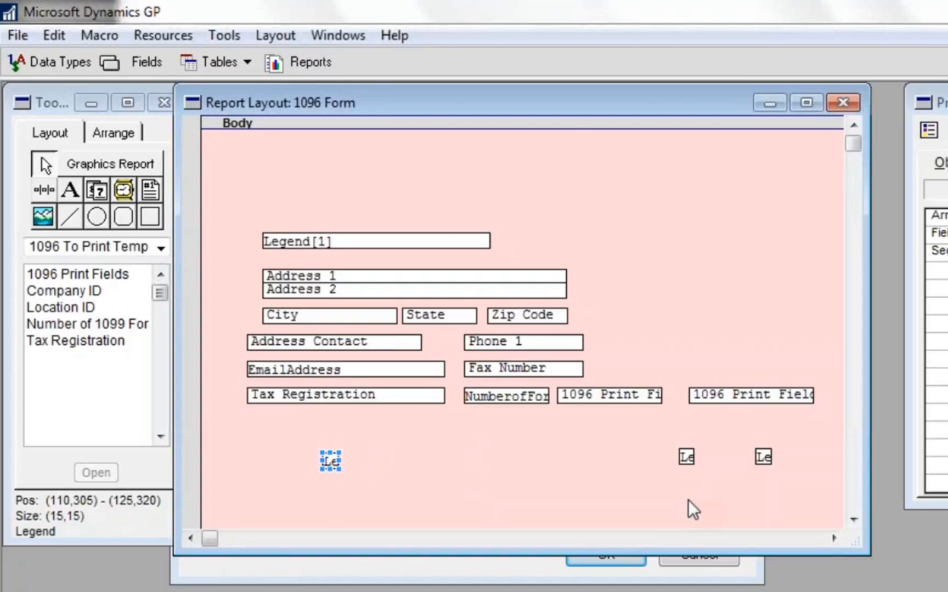
- Nudge the Legend[1] company name field vertically so it starts at position (56,105)
left_click(269, 242)
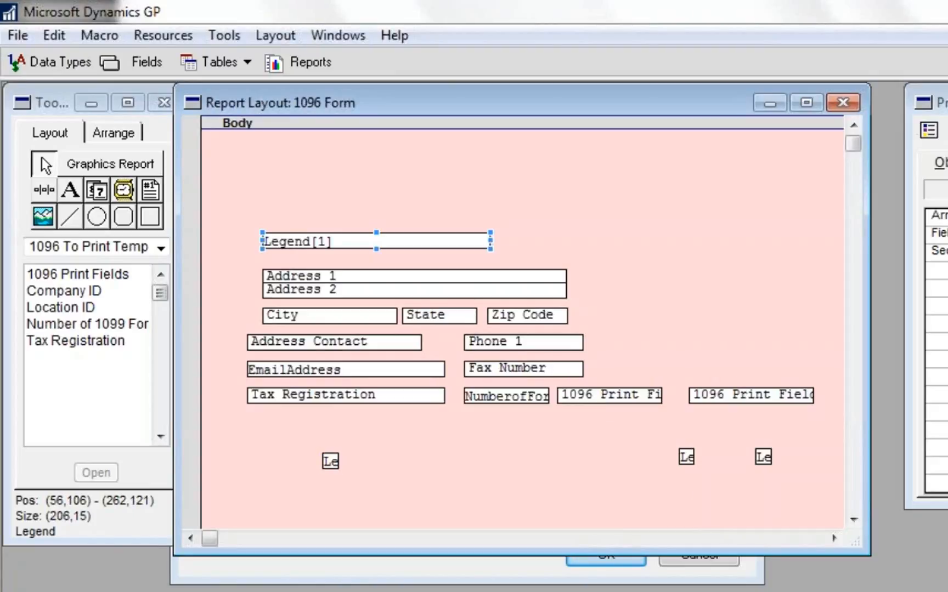
key("Up")
key("Up")
key("Up")
key("Up")
key("Up")
key("Up")
key("Up")
key("Up")
key("Up")
key("Down")
key("Down")
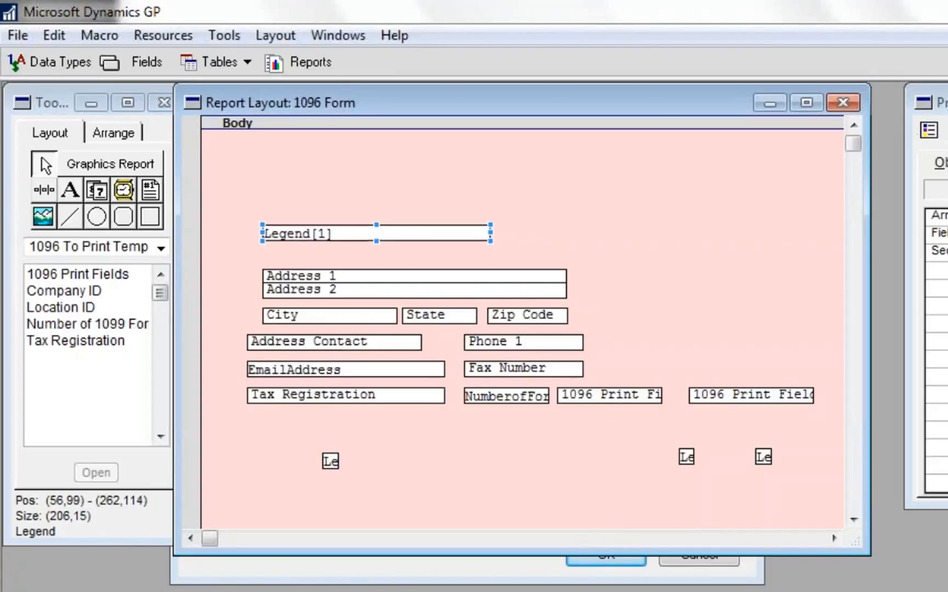
key("Down")
key("Down")
key("Down")
key("Down")
key("Down")
key("Down")
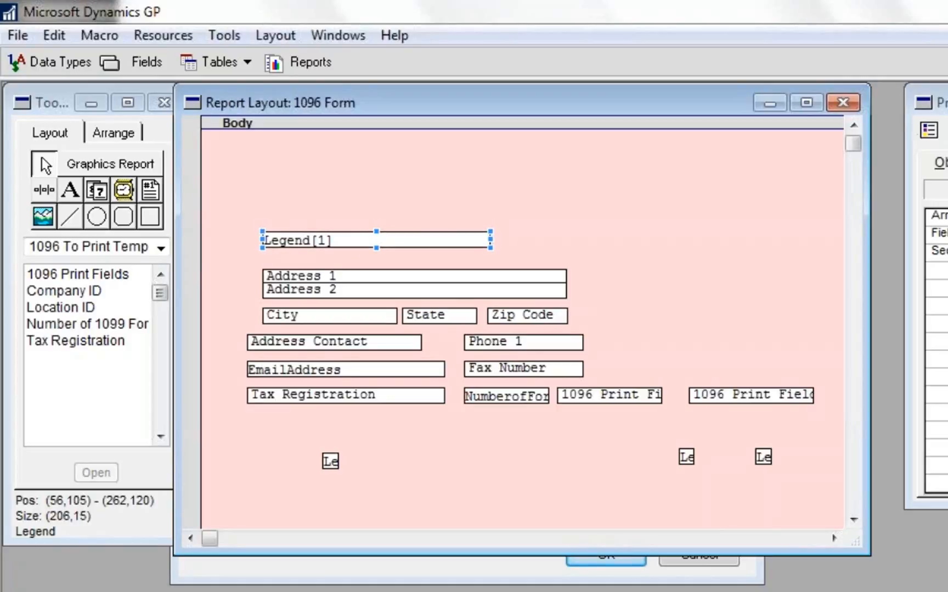
- Move the Address 1 field slightly up, leaving a gap above Address 2, and deselect it
left_click(438, 277)
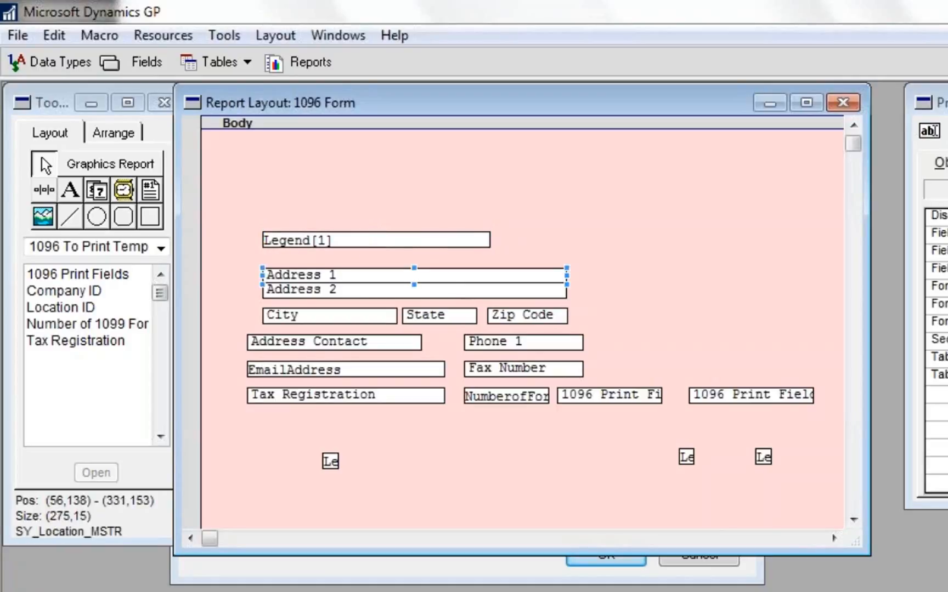
key("Up")
key("Up")
key("Up")
key("Up")
key("Up")
key("Up")
left_click(680, 316)
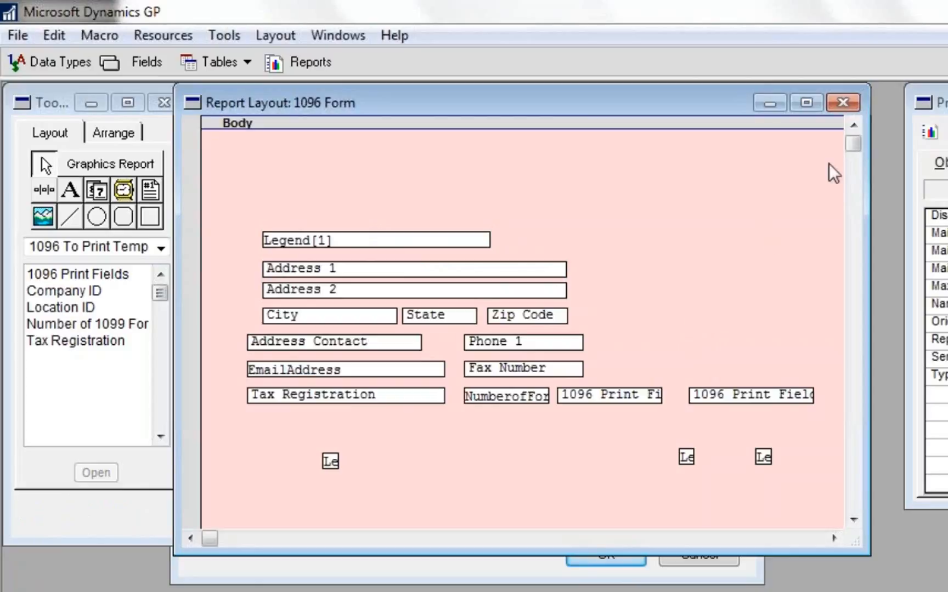
- Close the 1096 Form layout and report definition, saving the changes, and return to Microsoft Dynamics GP
left_click(843, 103)
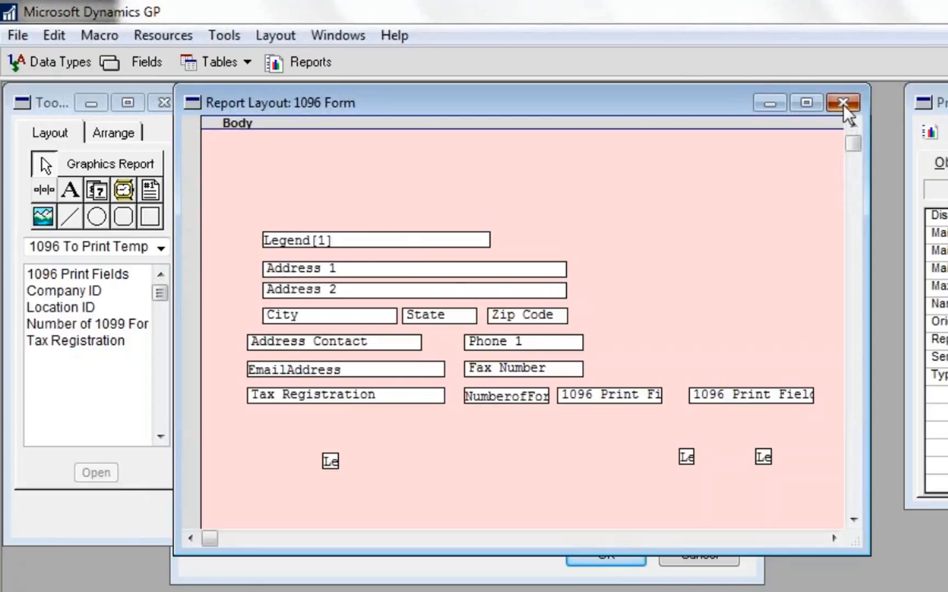
left_click(605, 408)
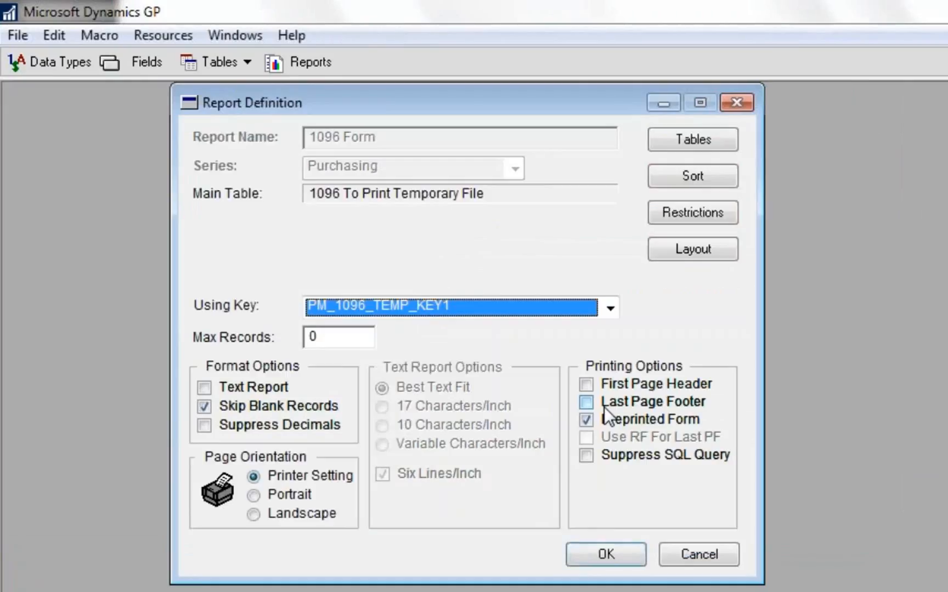
left_click(745, 105)
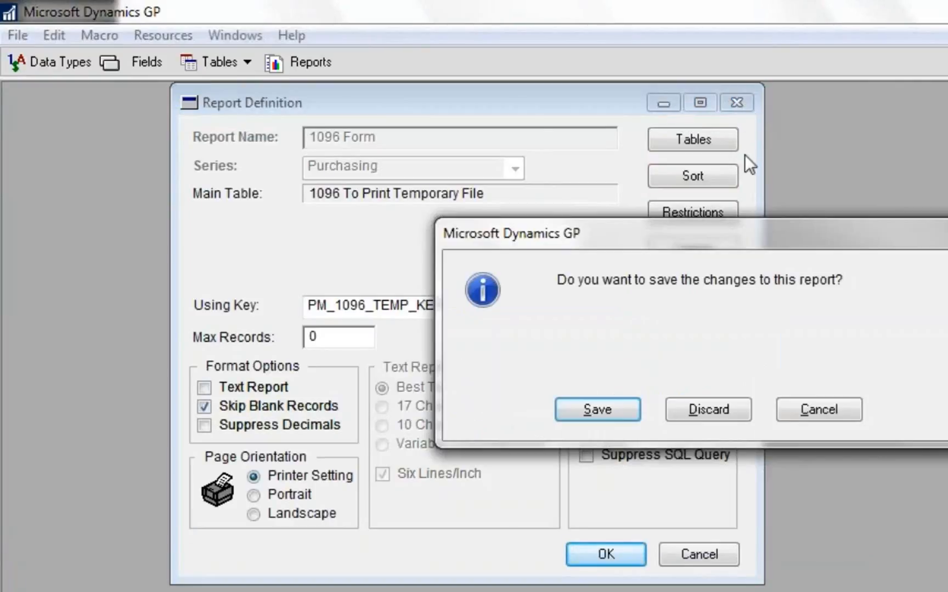
left_click(624, 415)
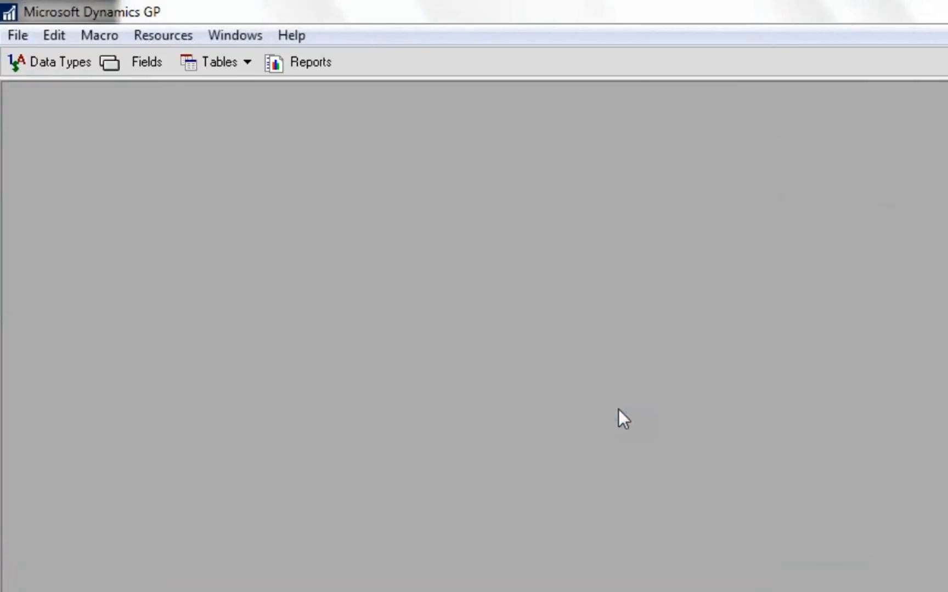
left_click(20, 36)
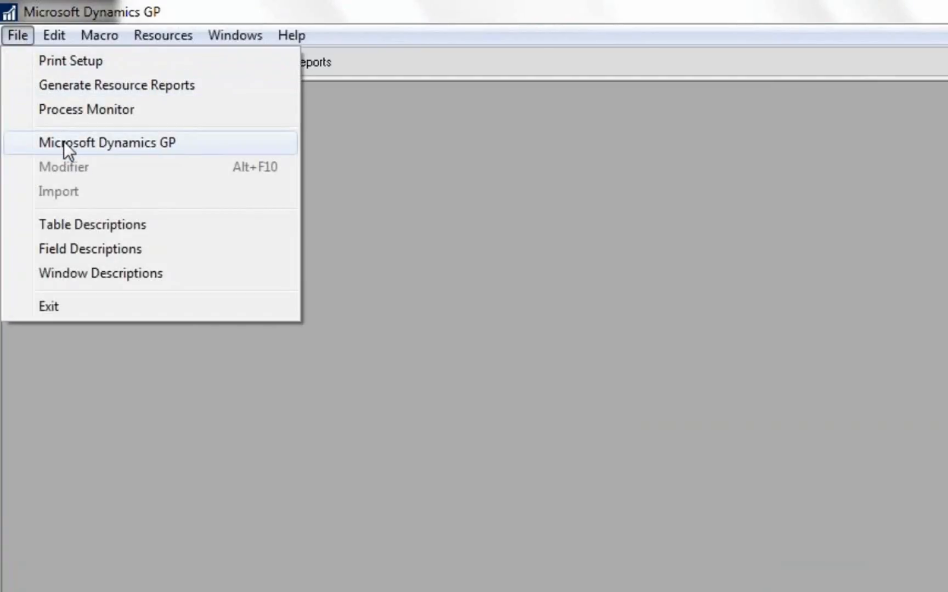
left_click(64, 142)
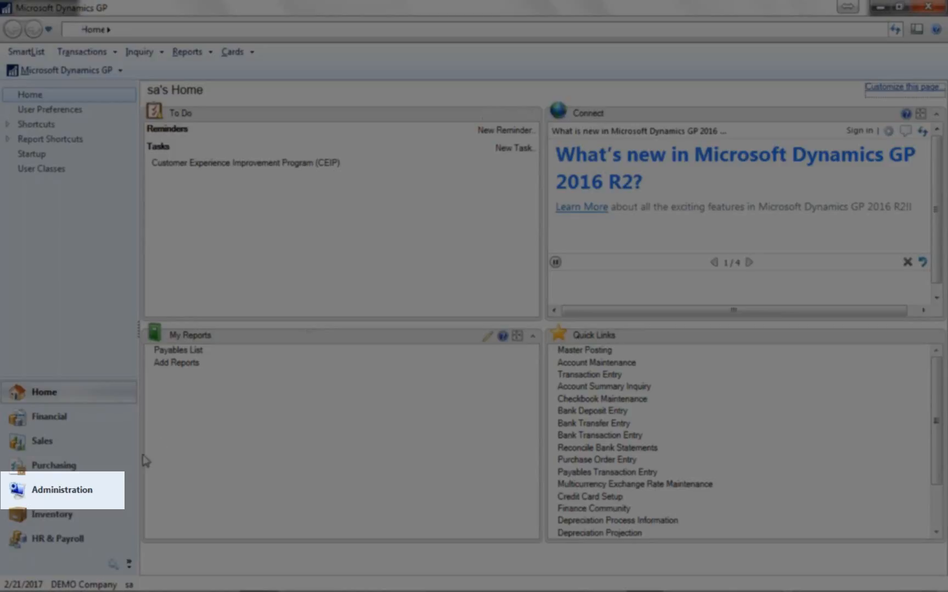
- Open Alternate/Modified Forms and Reports in the Administration system setup and load the DEFAULTUSER ID
left_click(71, 487)
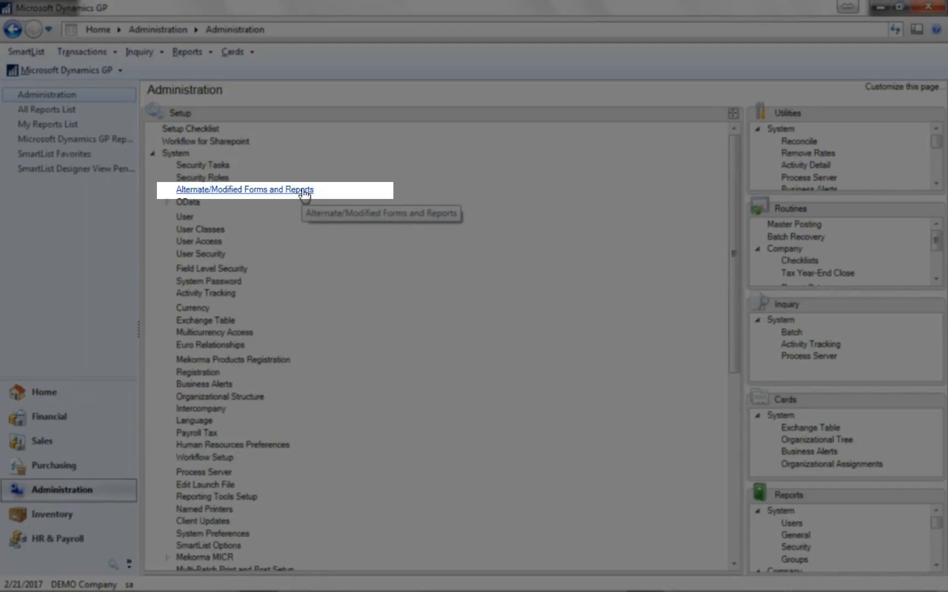
left_click(304, 191)
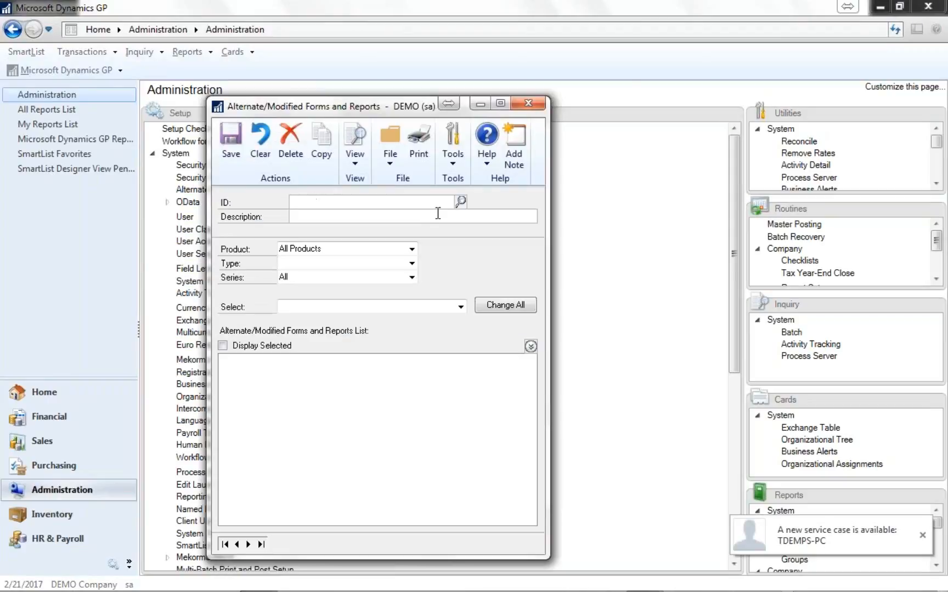
left_click(461, 202)
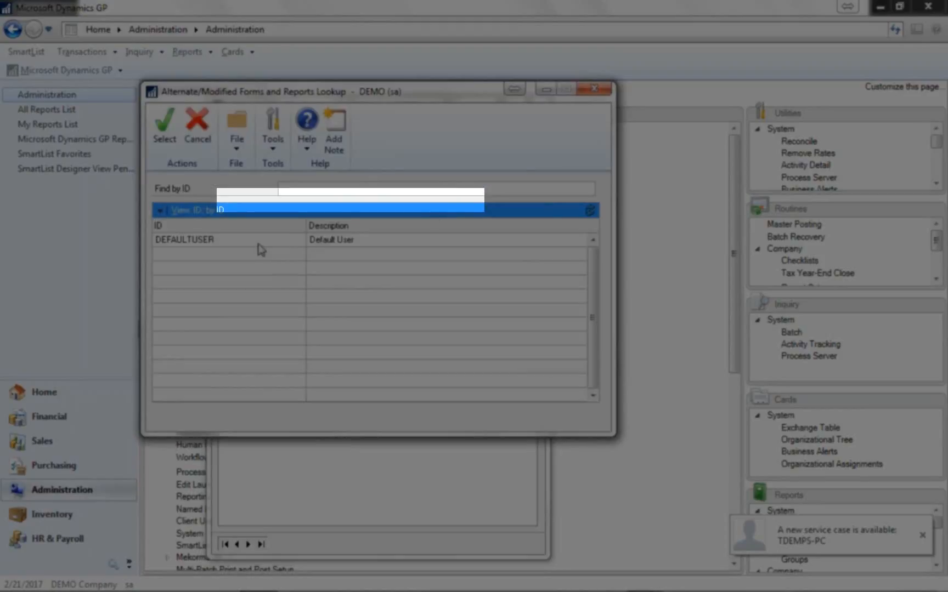
double_click(261, 241)
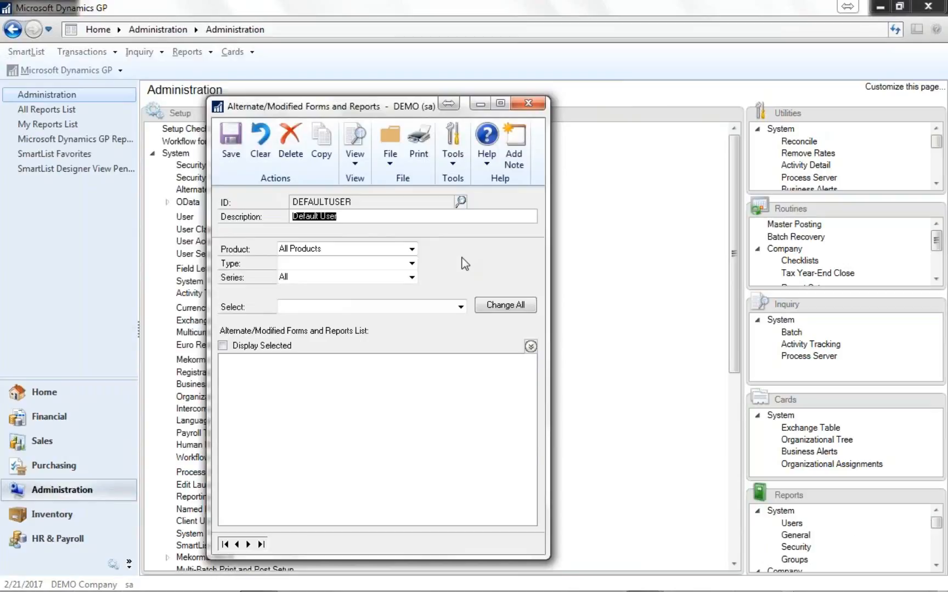
- Set the Purchasing 1096 Form report to use Microsoft Dynamics GP (Modified), save the DEFAULTUSER record, and close the window
left_click(411, 263)
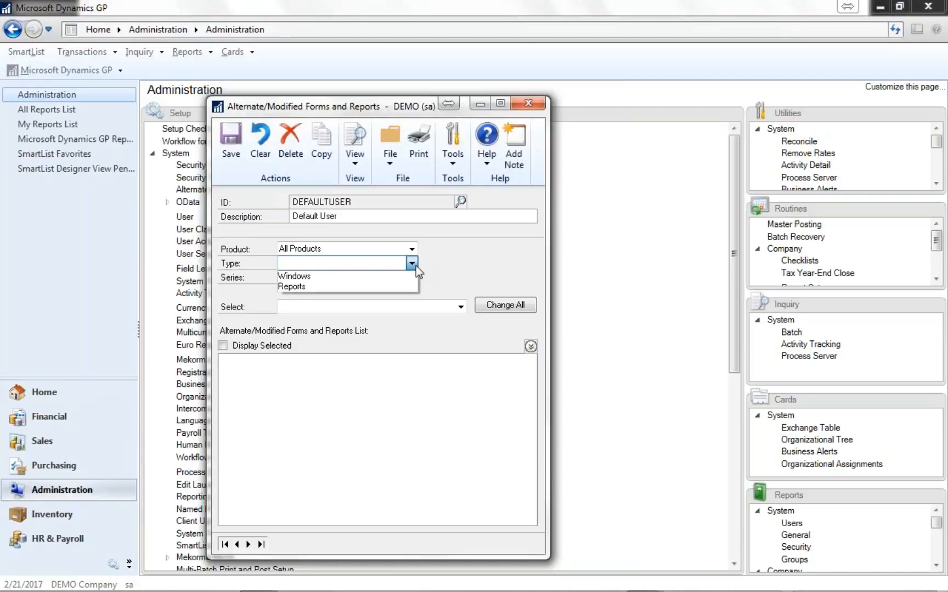
left_click(386, 287)
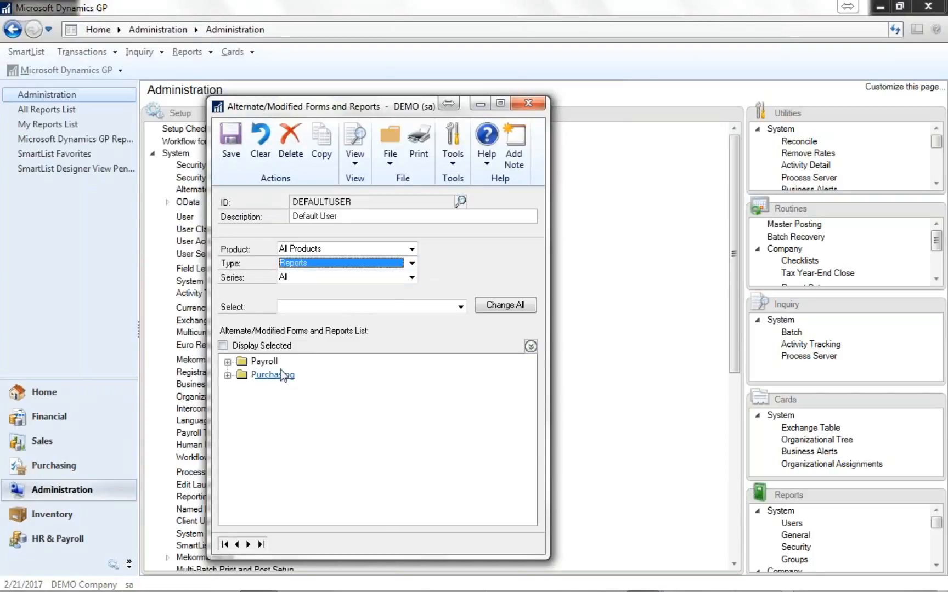
left_click(227, 376)
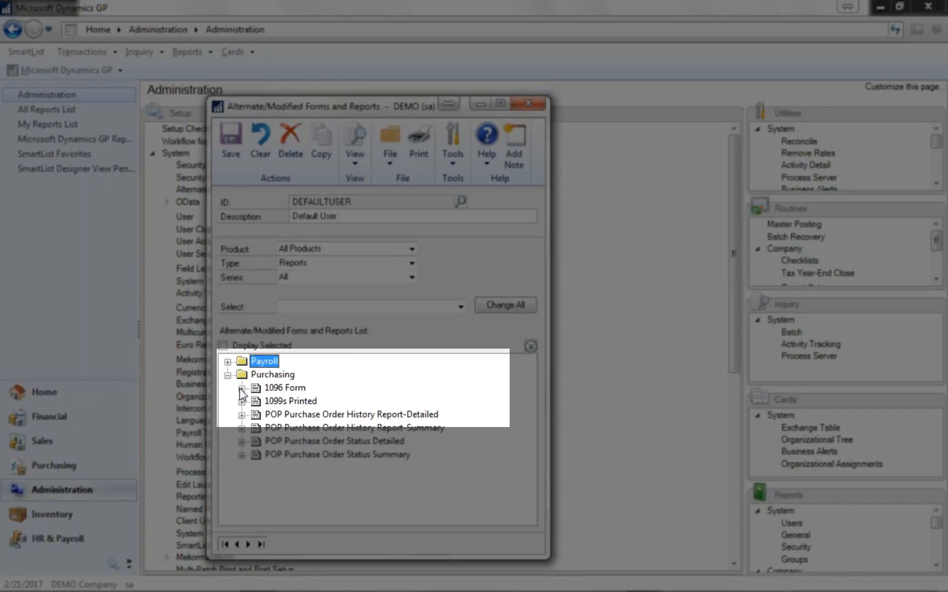
left_click(241, 388)
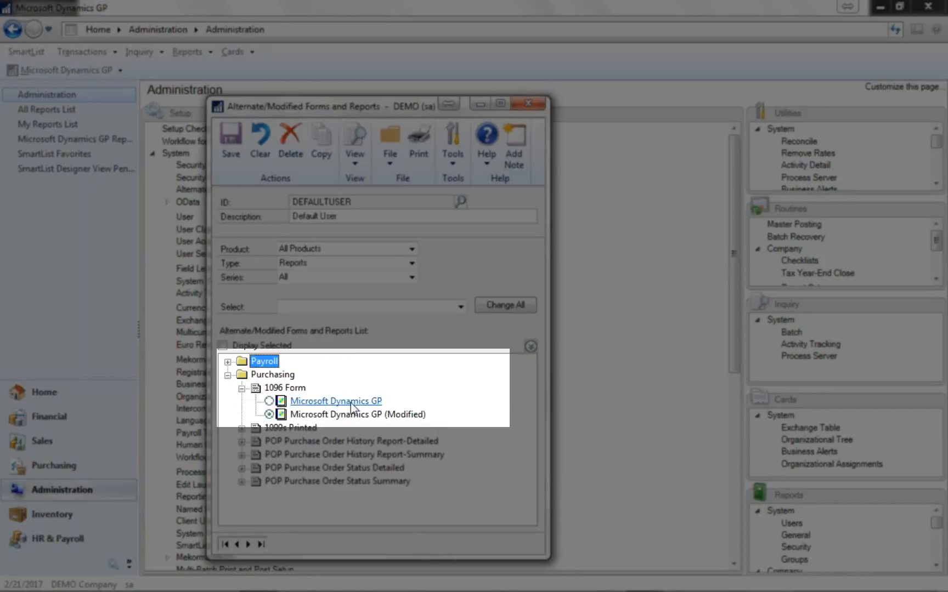
left_click(269, 401)
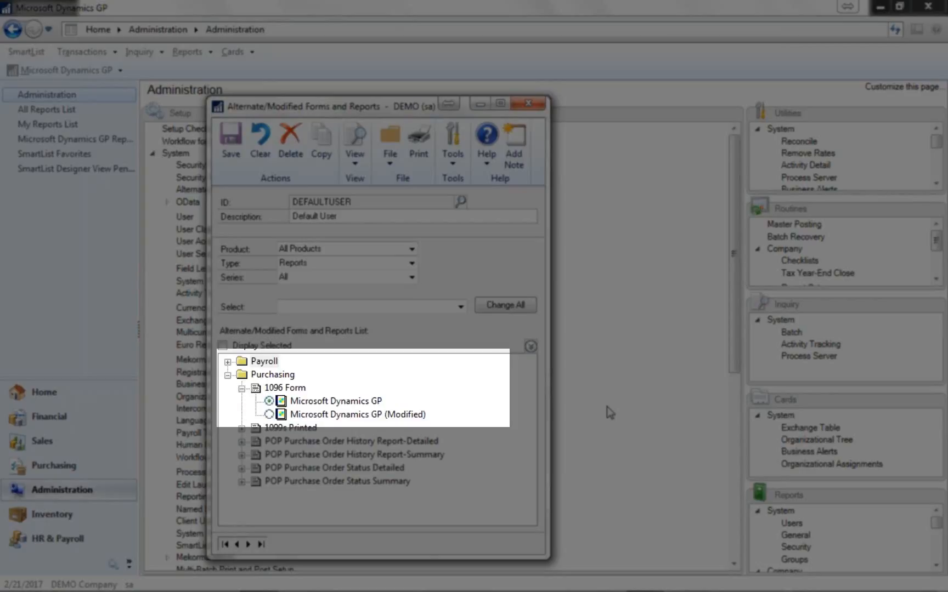
left_click(270, 414)
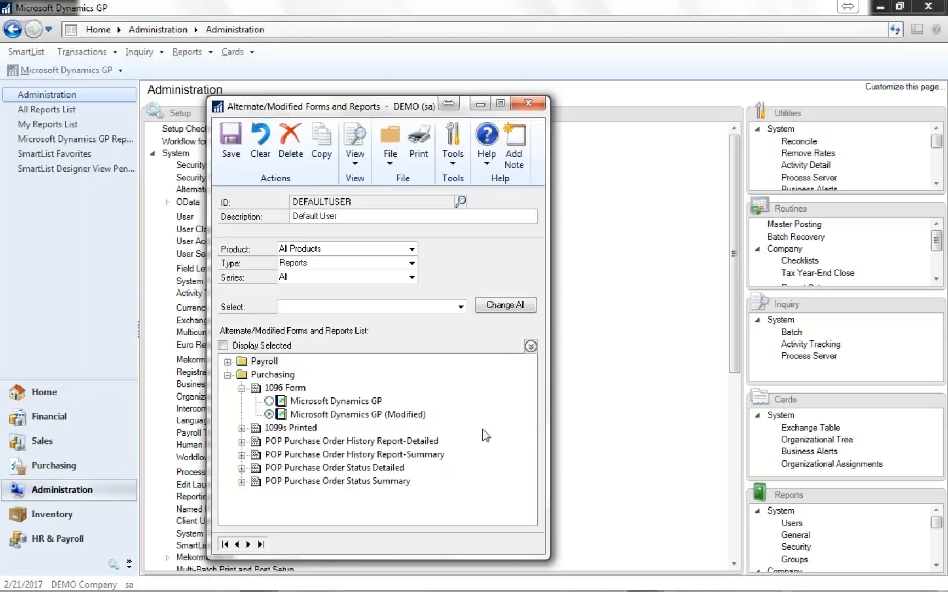
left_click(237, 151)
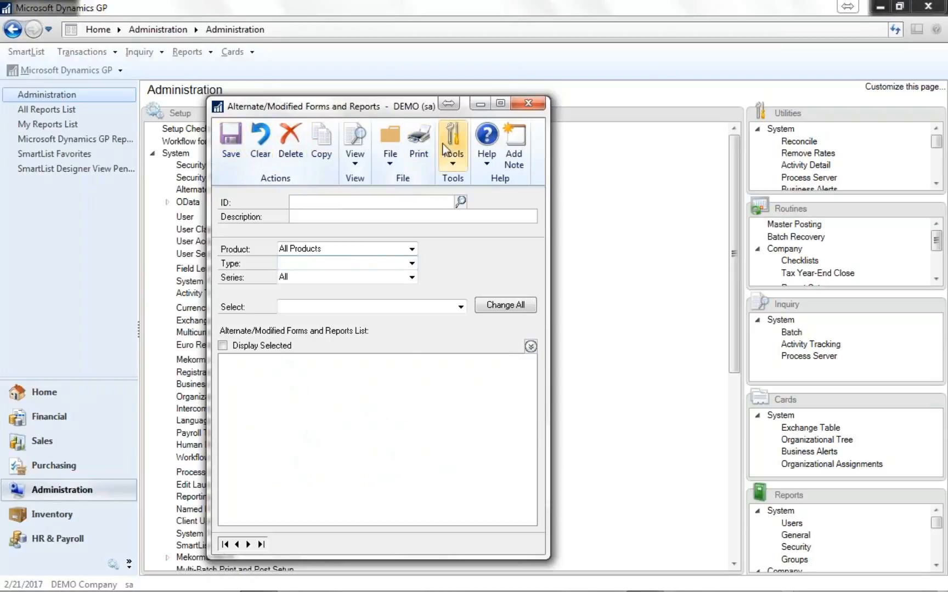
left_click(529, 103)
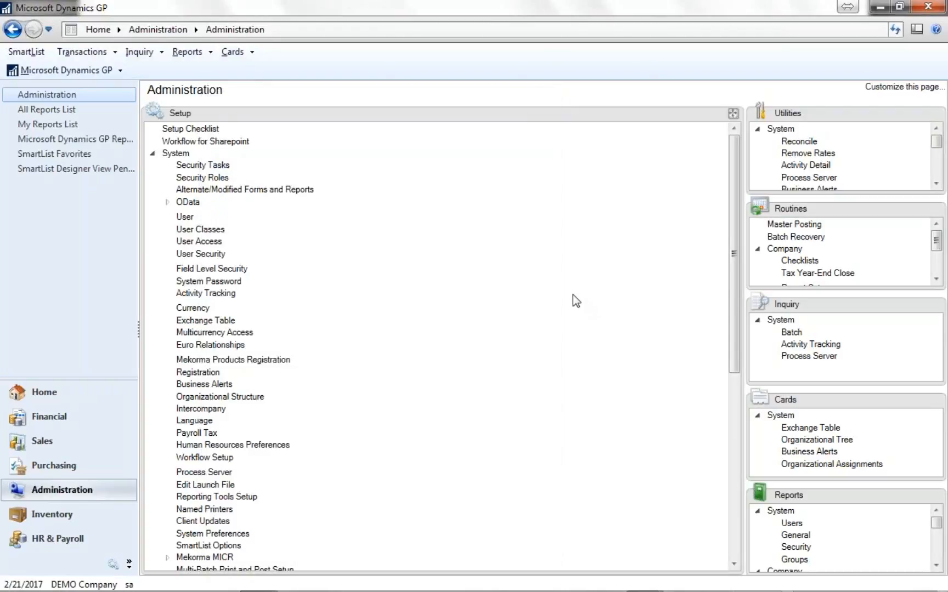
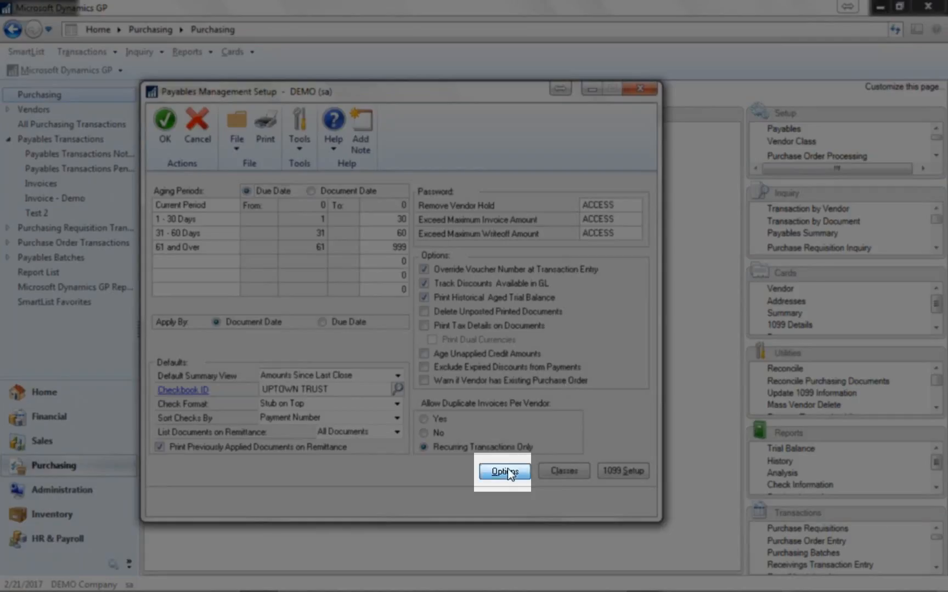
- Set the first user-defined field label to User Defined 1 in the payables setup options, and close both setup windows
left_click(505, 471)
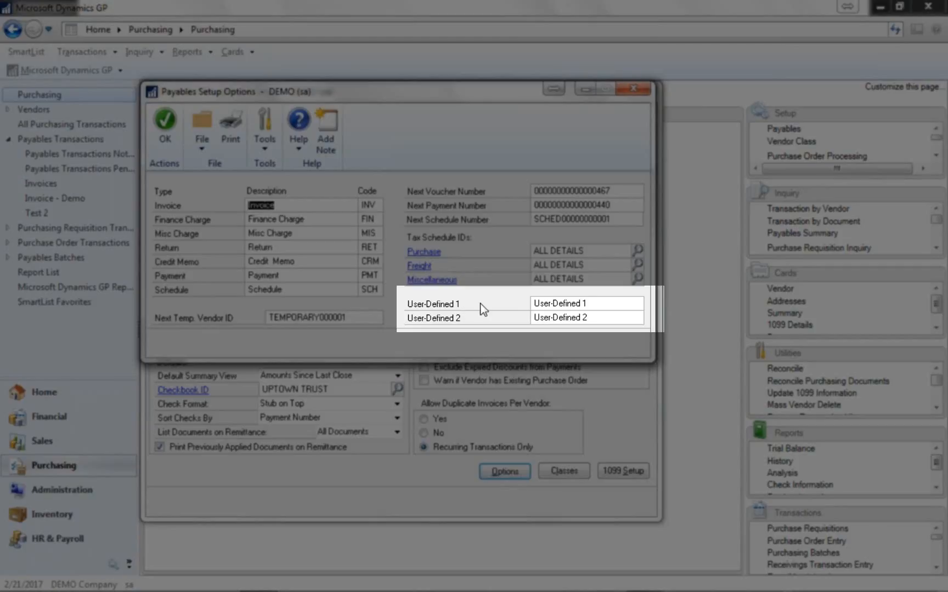
left_click(594, 303)
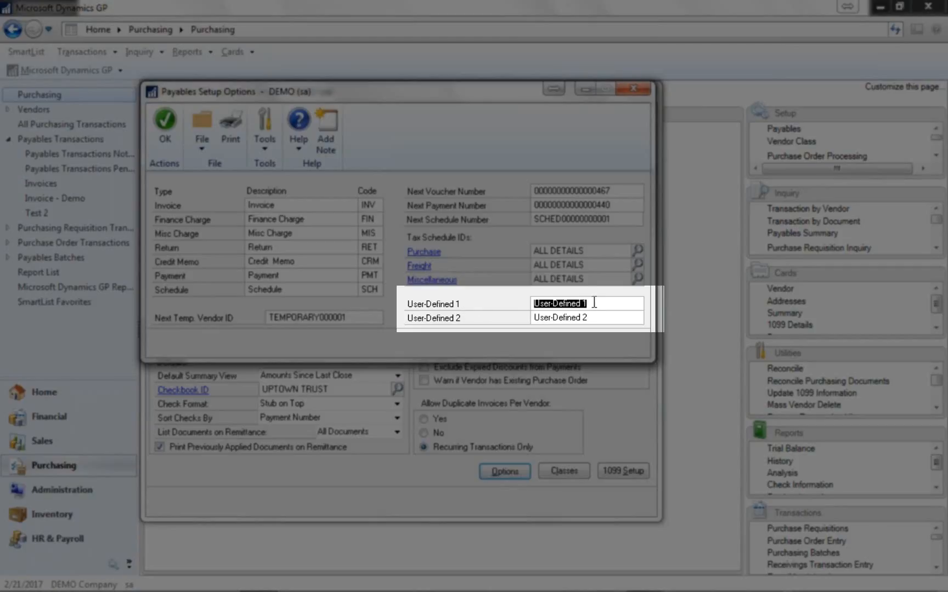
type("Vendor Type")
left_click_drag(599, 303, 524, 305)
type("User Defined 1")
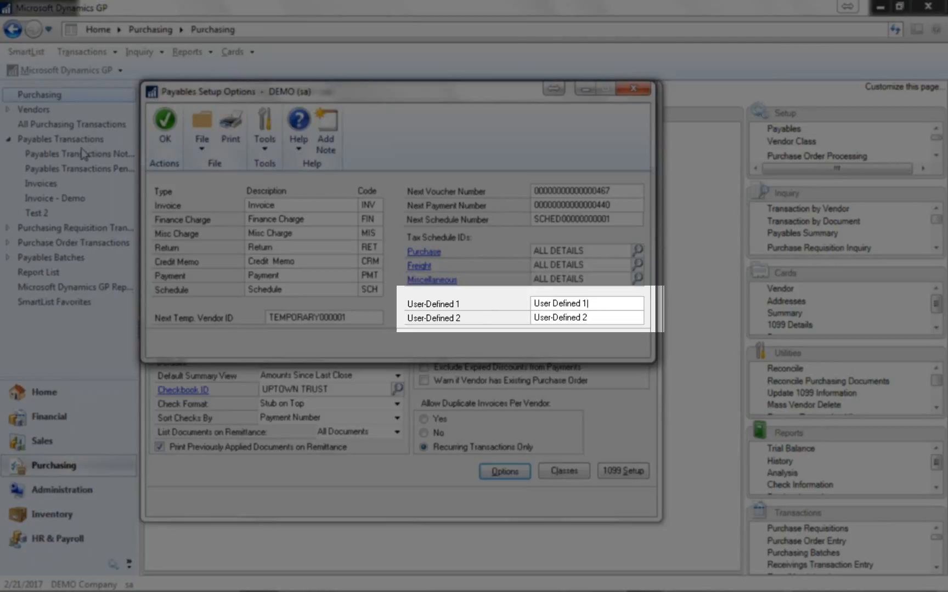
left_click(156, 137)
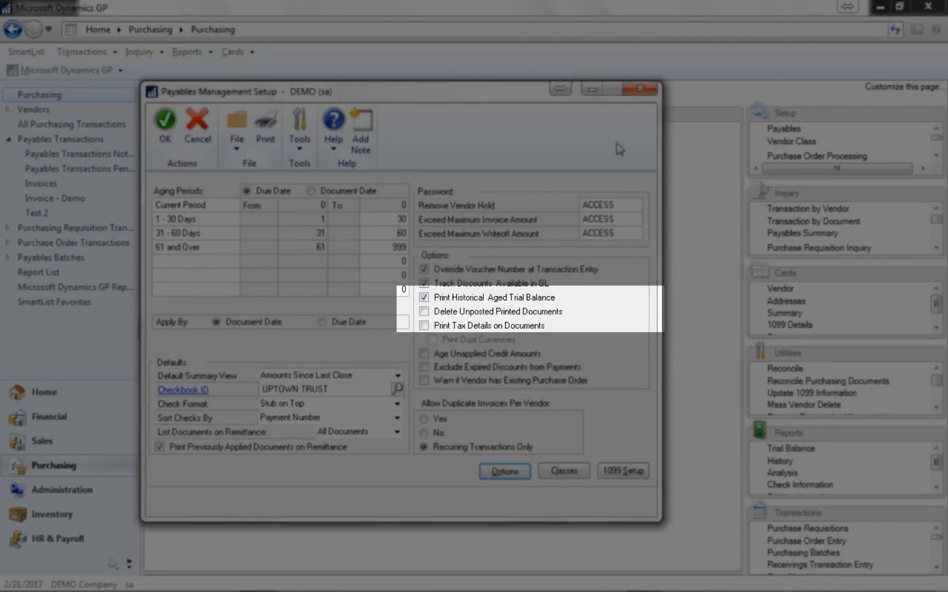
left_click(159, 125)
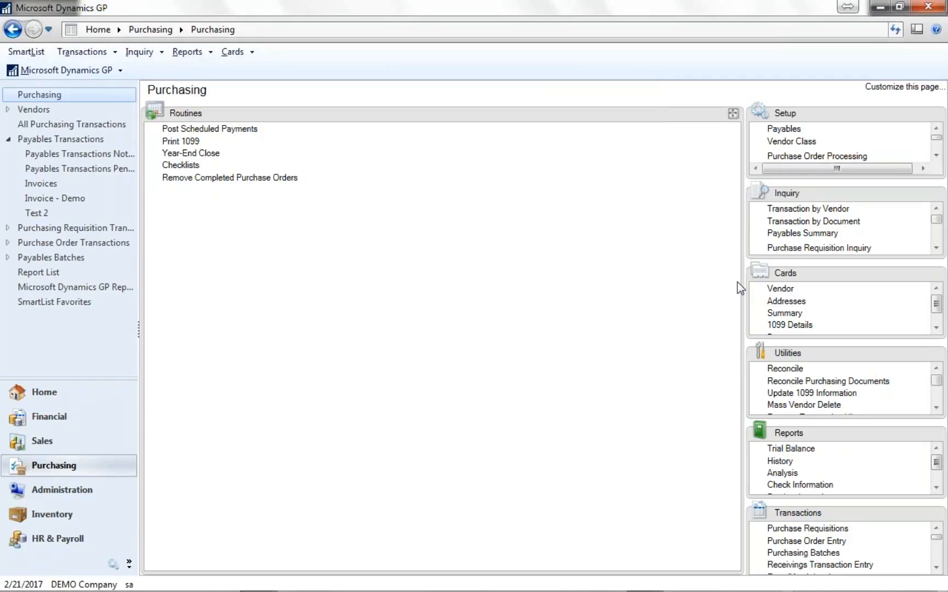
- Set the payment priority of the vendor A Travel Company to 1 in its maintenance options and save the vendor
left_click(780, 290)
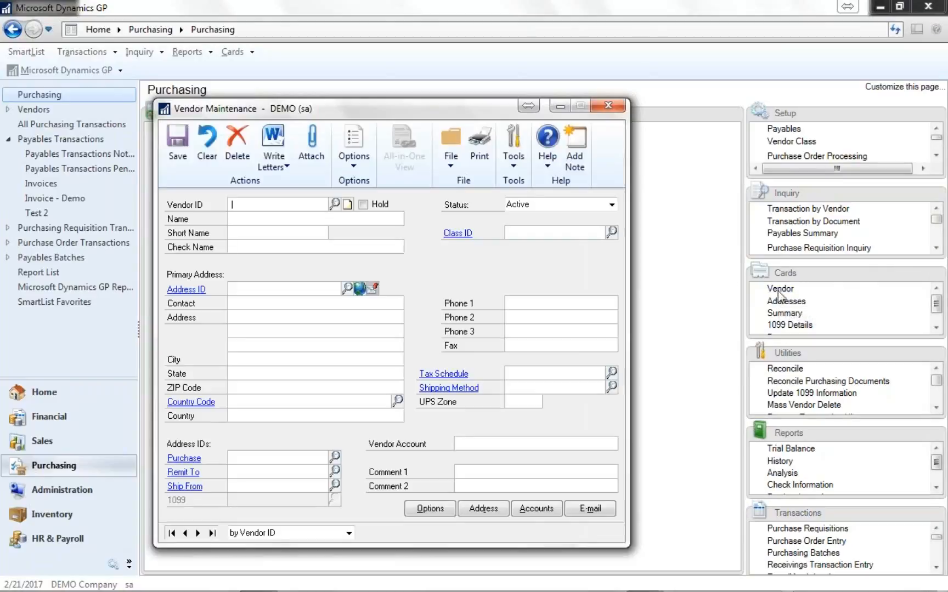
left_click(172, 534)
left_click(429, 510)
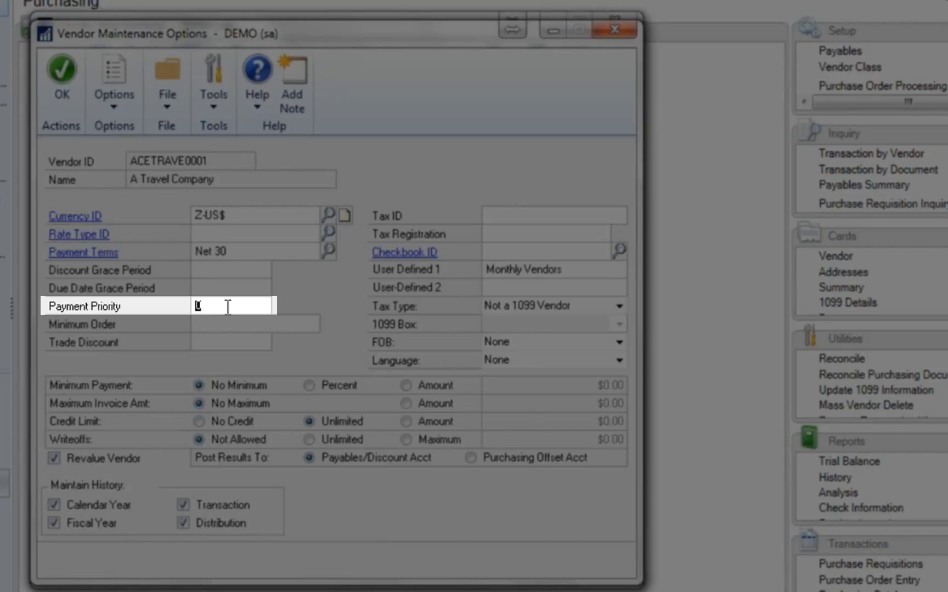
type("1")
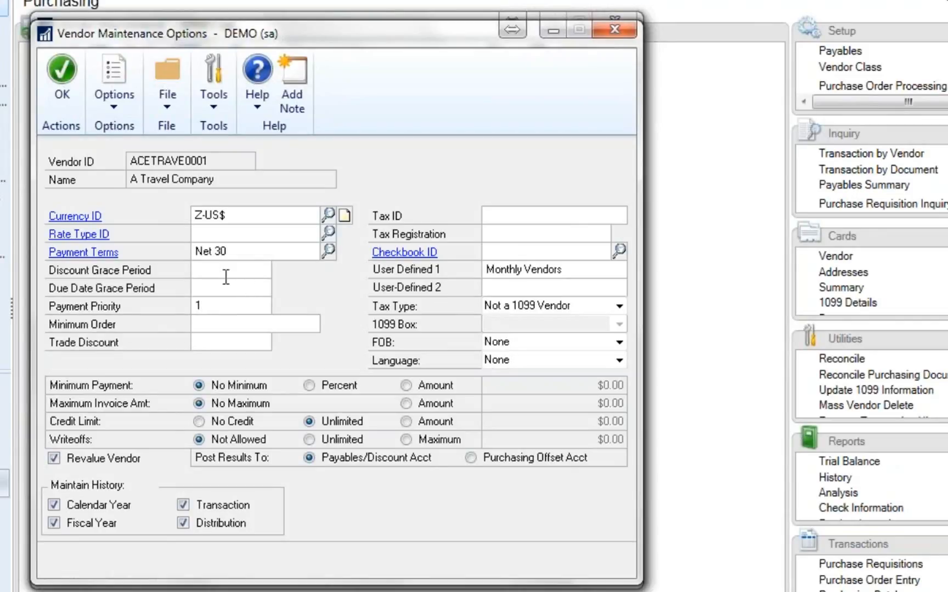
left_click(66, 74)
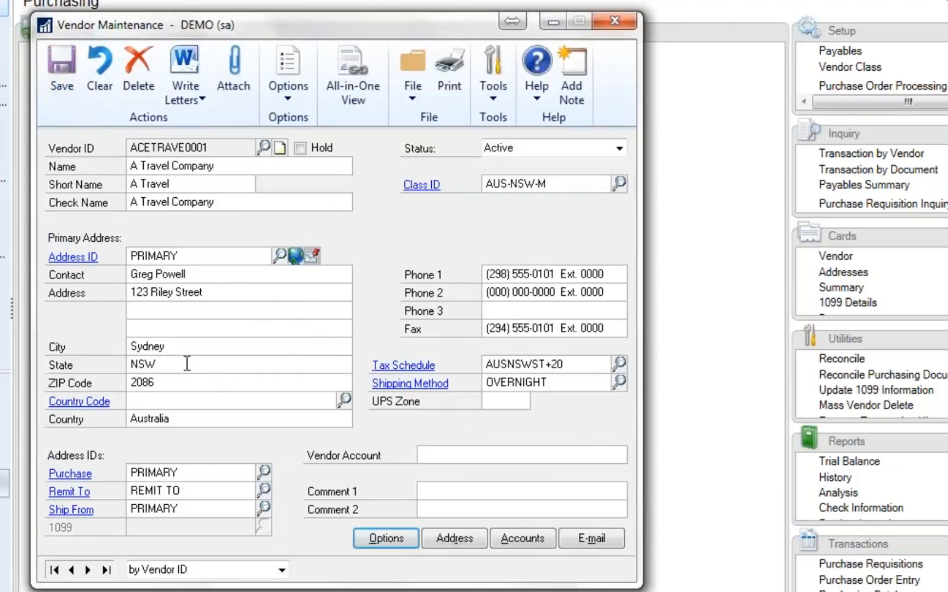
left_click(63, 83)
- Browse to the vendor Associated Insurance Inc., set its payment priority to 1, and save and close the vendor record
left_click(88, 570)
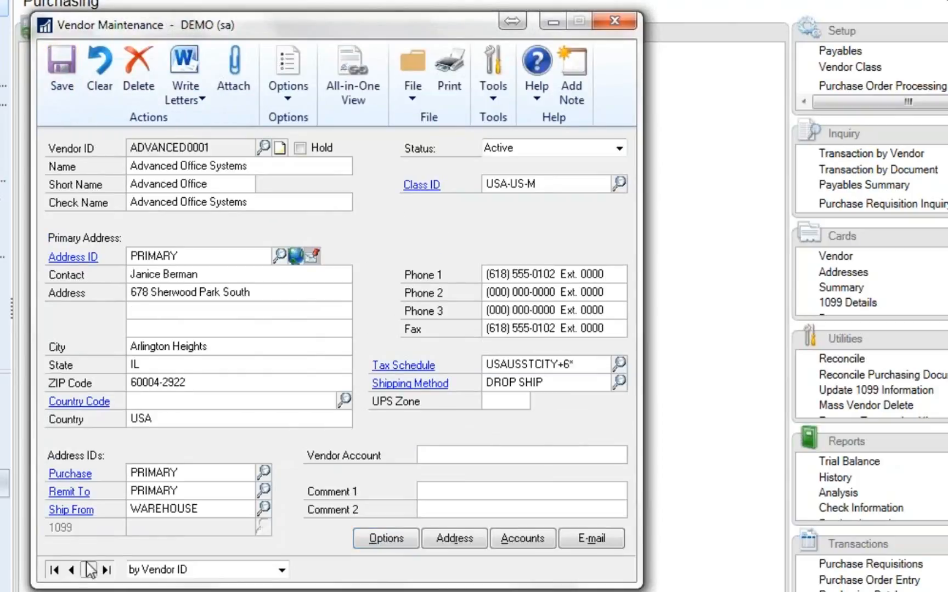
left_click(87, 569)
left_click(88, 569)
left_click(87, 570)
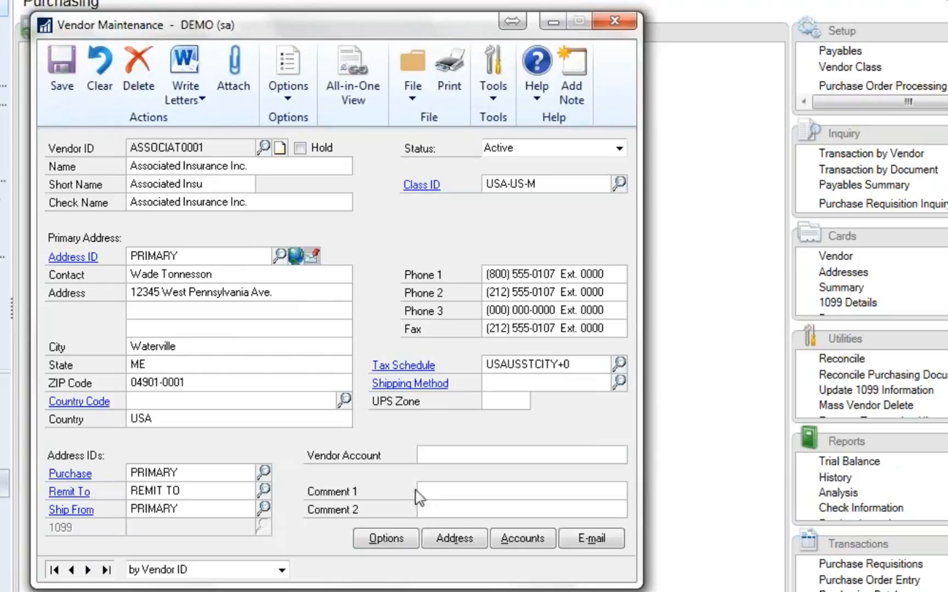
left_click(386, 538)
left_click(217, 305)
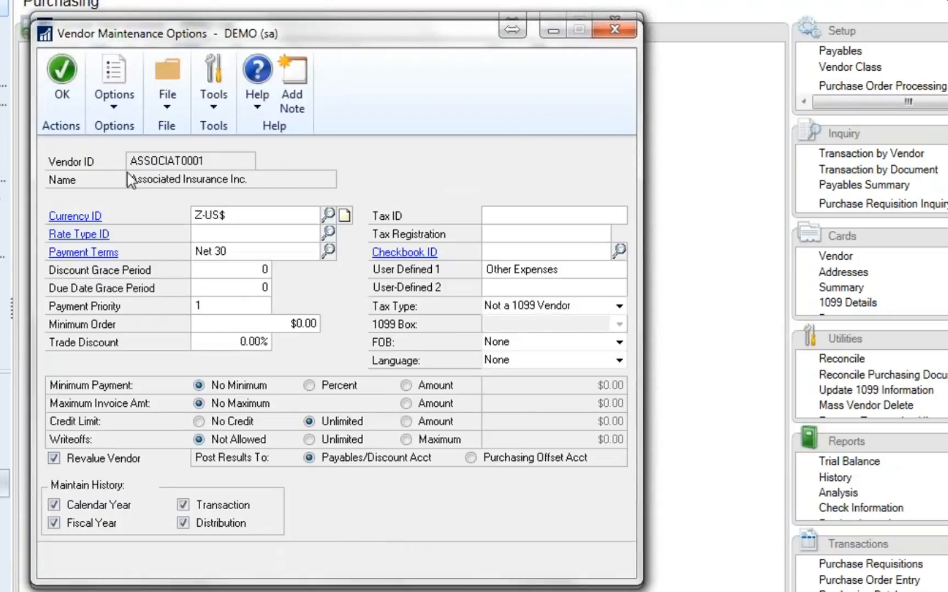
left_click(63, 83)
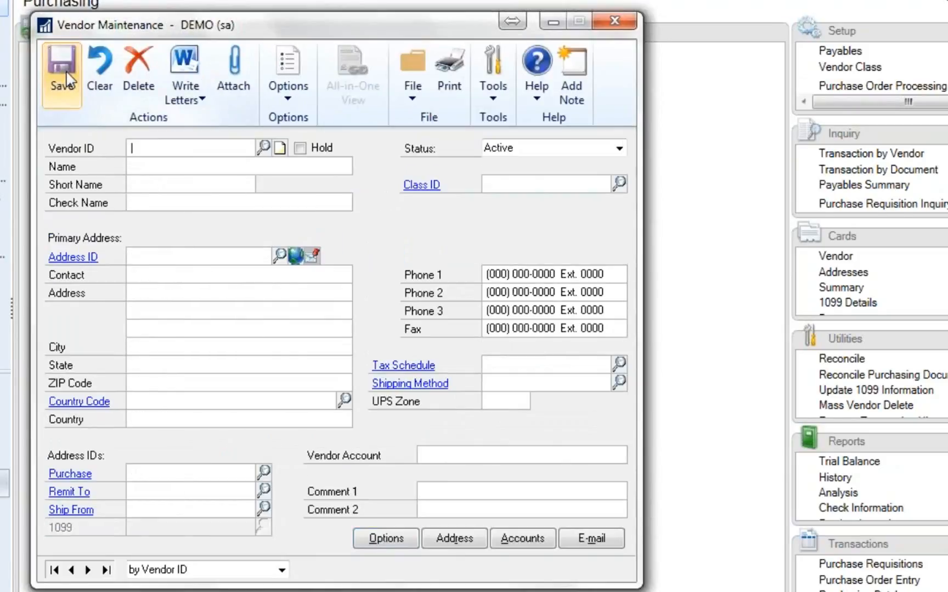
left_click(617, 27)
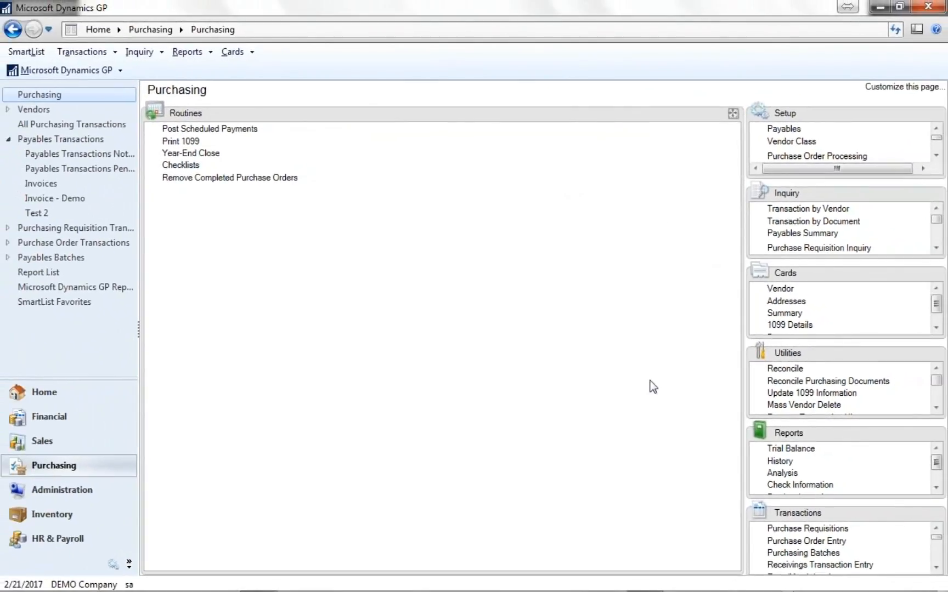
- Open Select Checks from the purchasing transactions and set One Check Per to Invoice
left_click(935, 513)
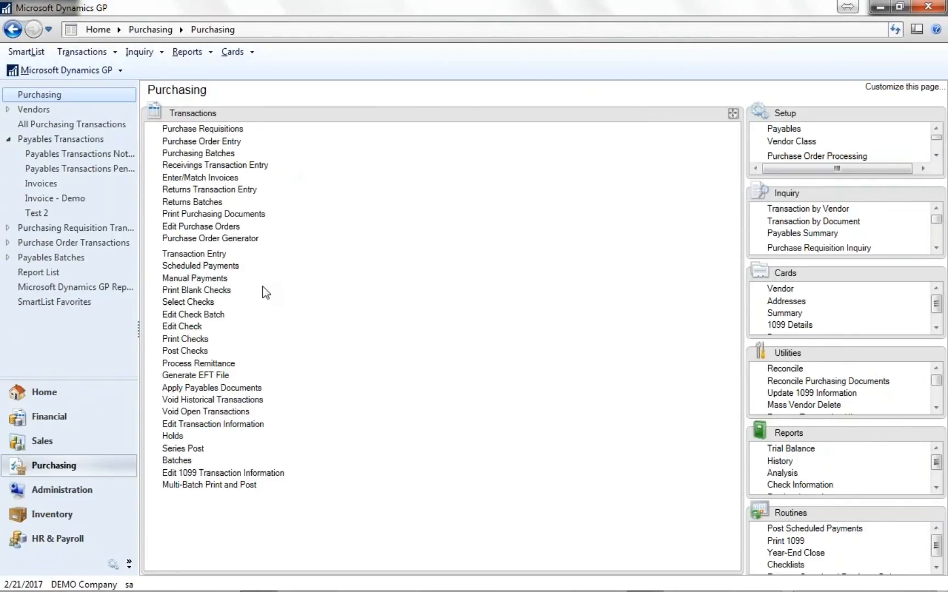
left_click(217, 302)
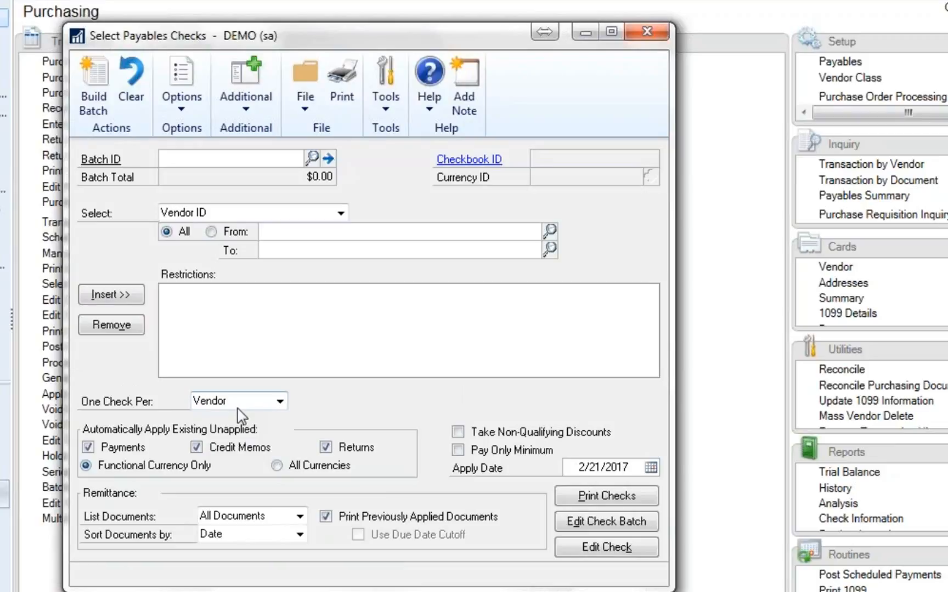
left_click(280, 404)
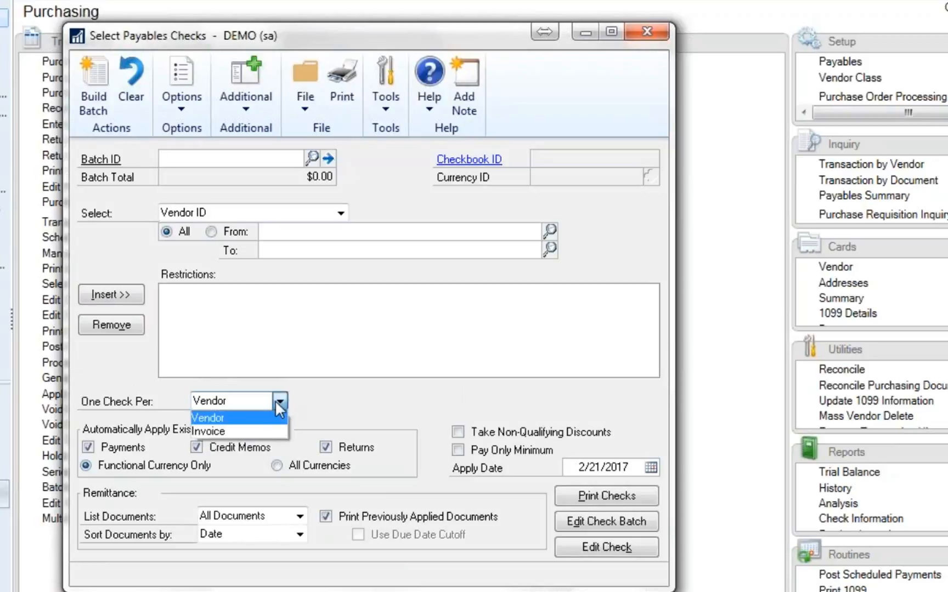
left_click(252, 426)
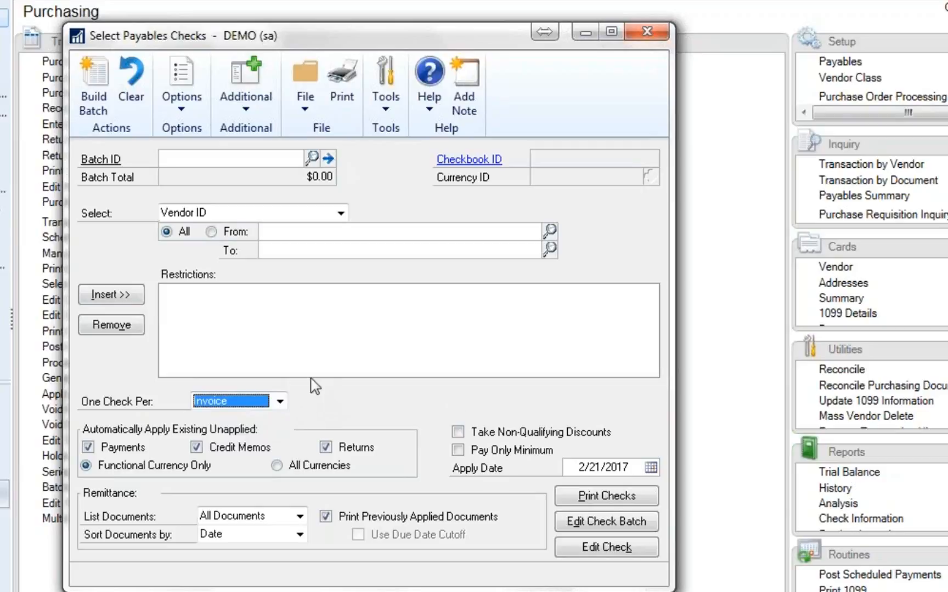
- Insert a check selection restriction for Payment Priority from 1 to 1
left_click(341, 213)
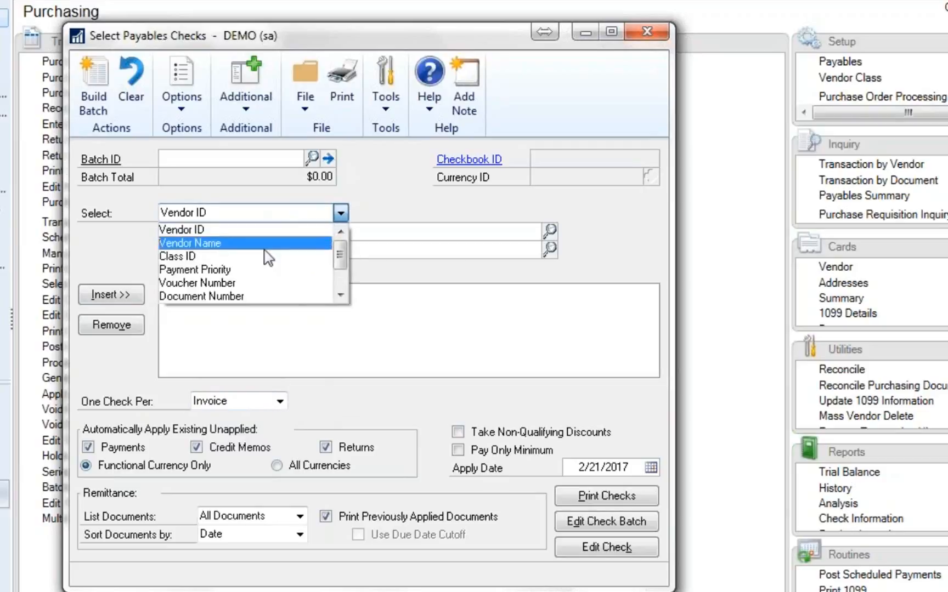
left_click(256, 270)
left_click(303, 235)
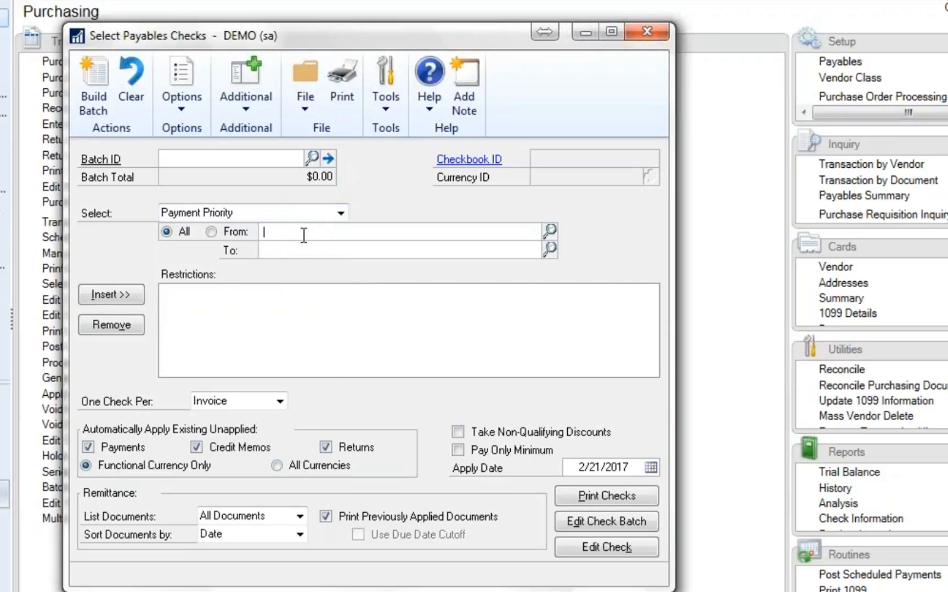
type("1")
key("Tab")
left_click(135, 296)
- Insert a due date cutoff restriction of 4/17/2017 with no discount date cutoff
left_click(340, 213)
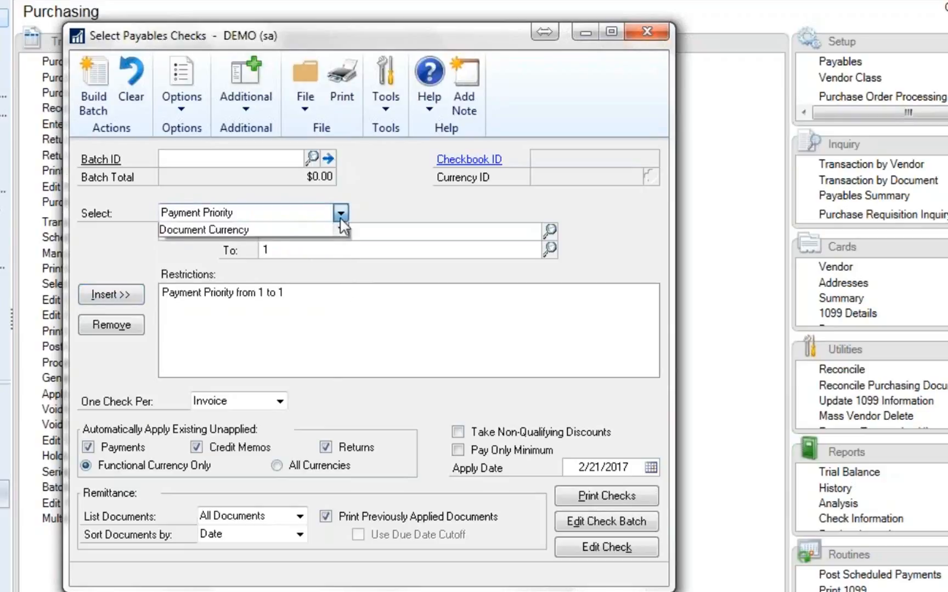
left_click(283, 283)
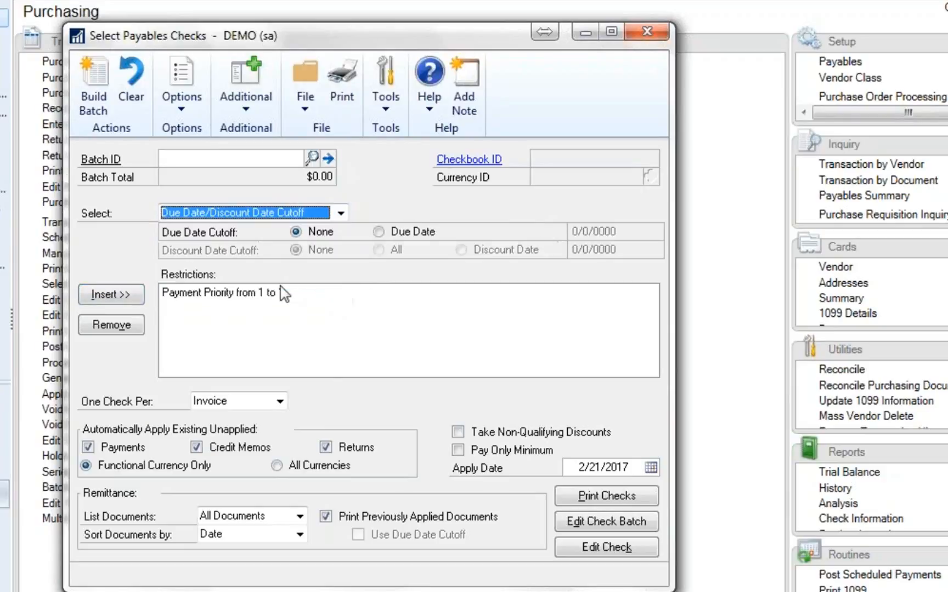
left_click(378, 232)
type("04172017")
key("Tab")
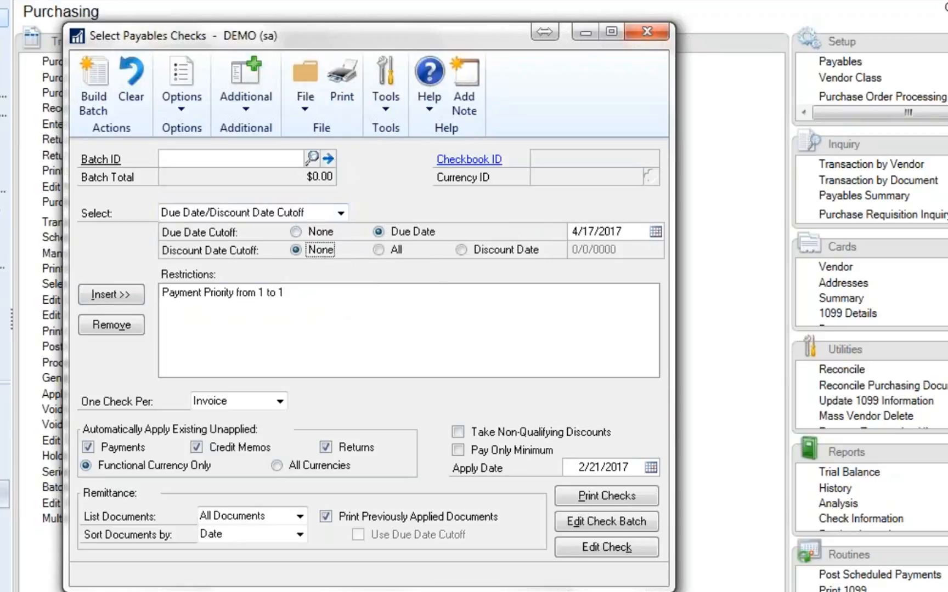
left_click(114, 294)
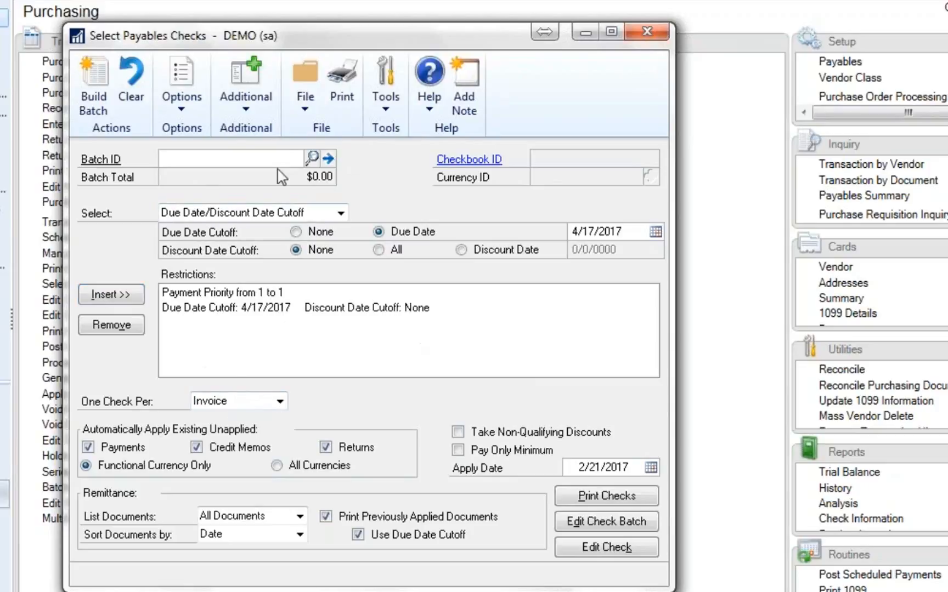
- Create a computer check batch named MIXED using the FIRST BANK checkbook, save it, and close batch entry
left_click(328, 159)
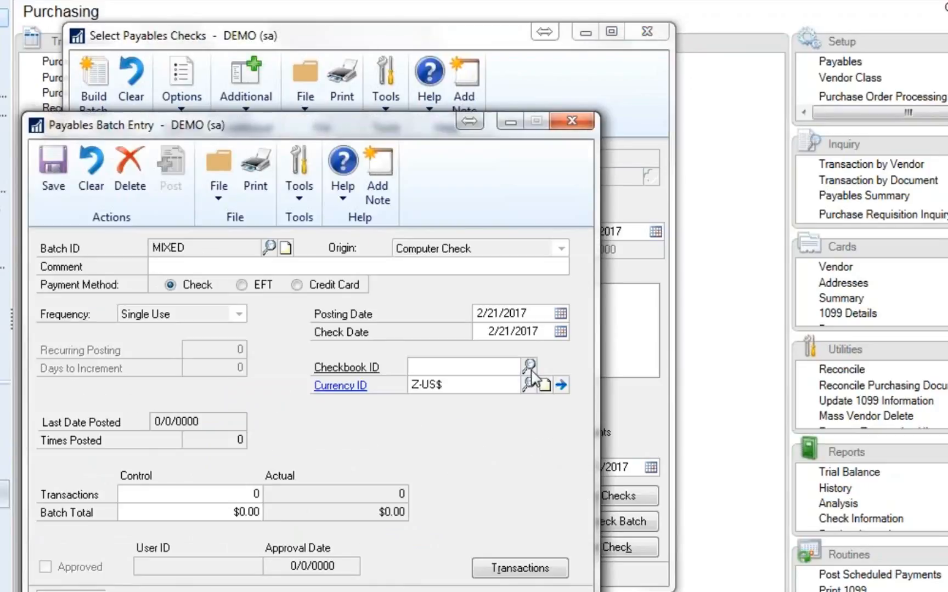
left_click(535, 367)
double_click(130, 363)
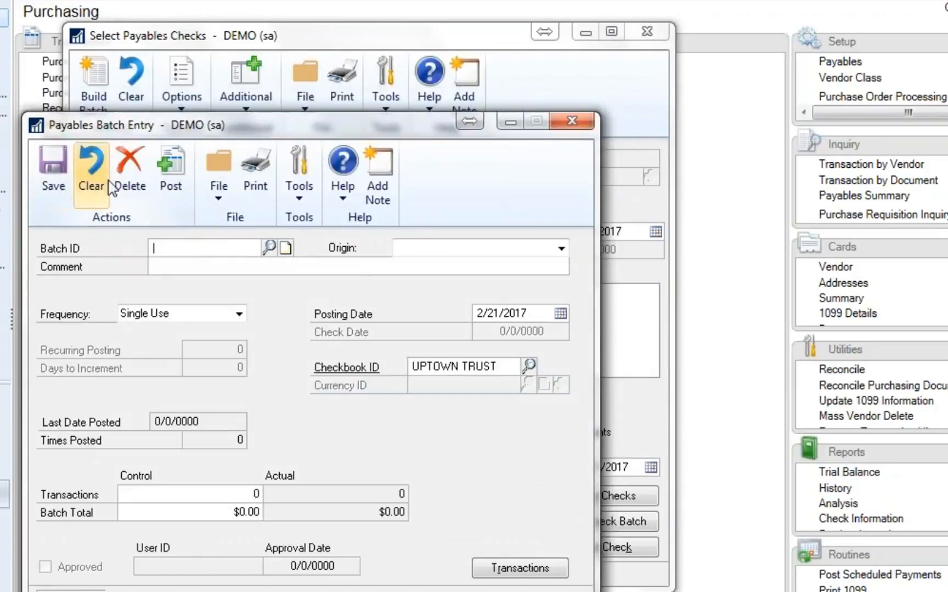
left_click(572, 122)
- Select the MIXED batch for the check run, build it with the inserted restrictions, and refresh its total
left_click(312, 158)
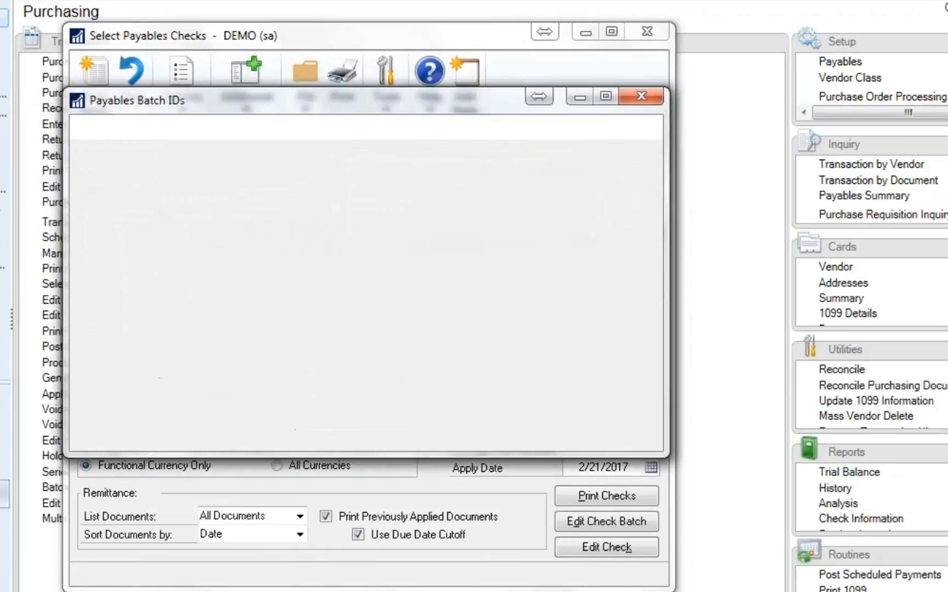
double_click(99, 332)
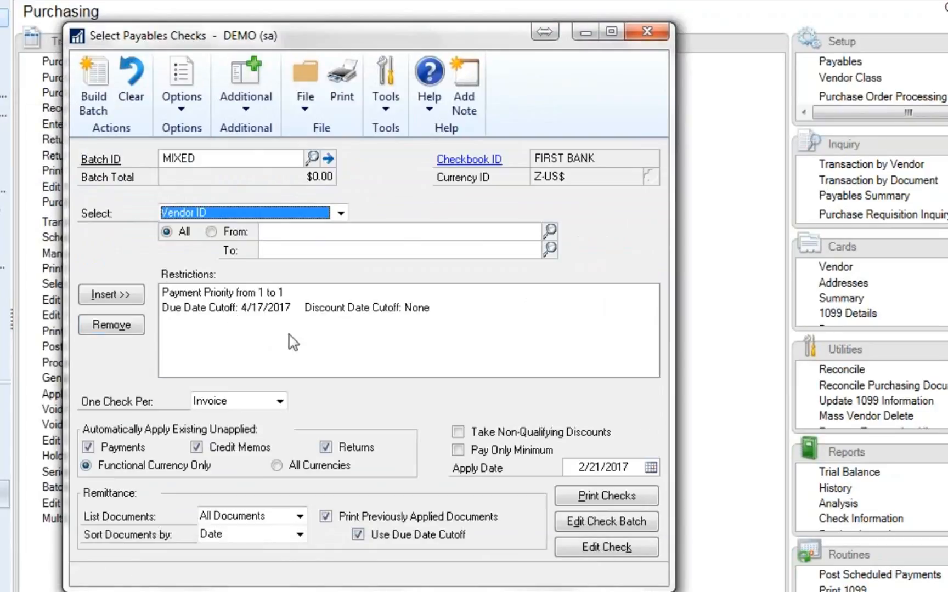
left_click(93, 88)
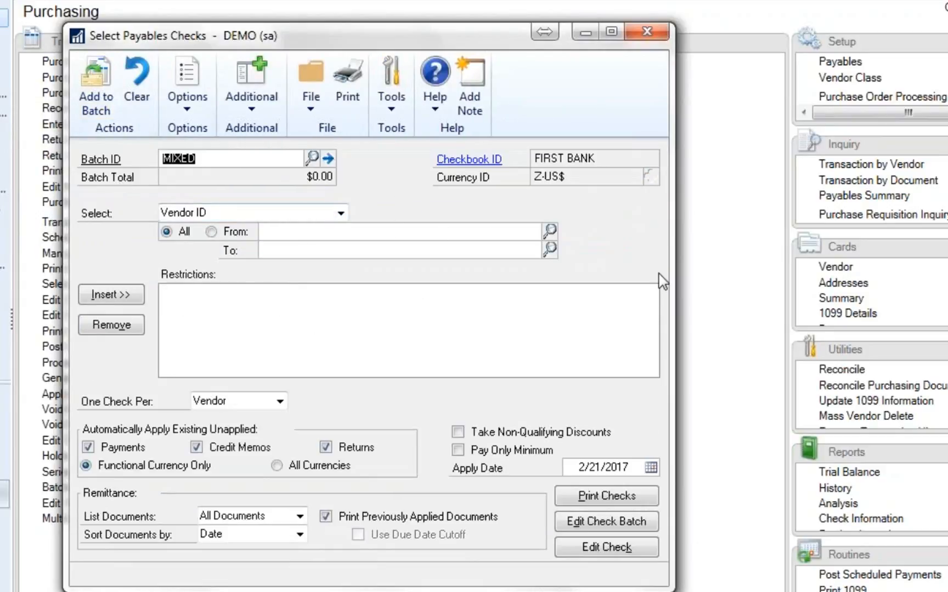
key("Tab")
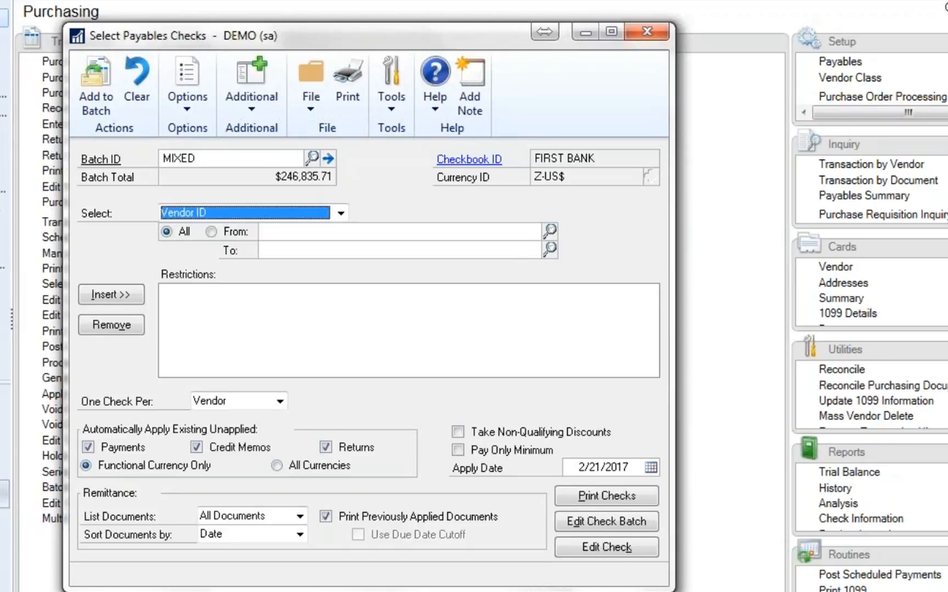
- Insert a check selection restriction with a due date cutoff of 4/17/2017 and no discount date cutoff
left_click(340, 213)
scroll(344, 289, "down", 1)
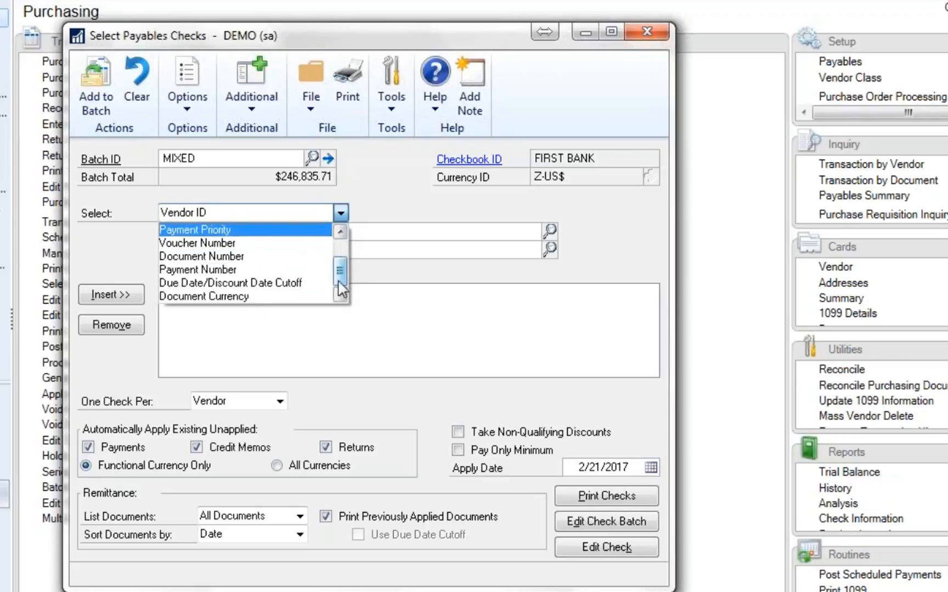
left_click(318, 278)
left_click(403, 233)
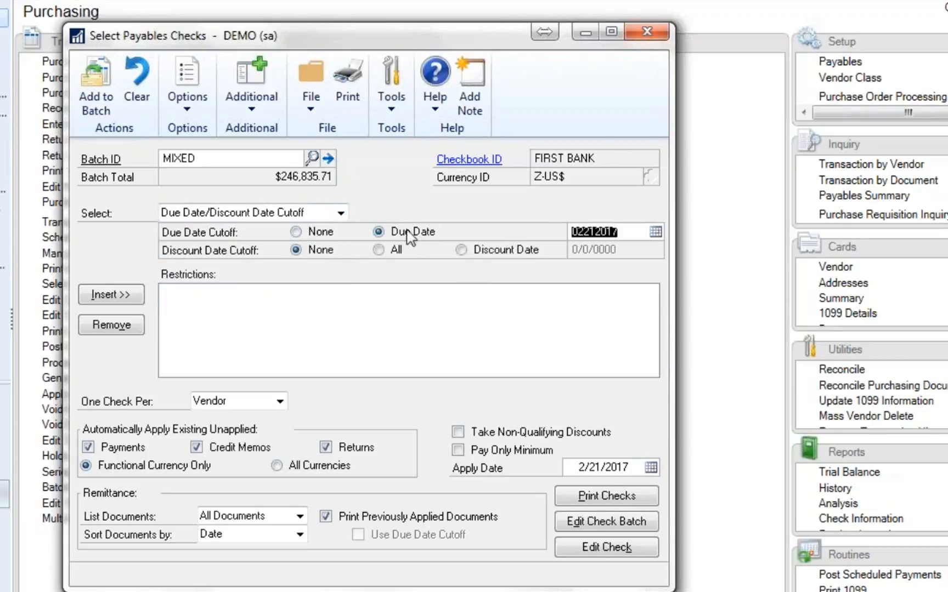
left_click(105, 299)
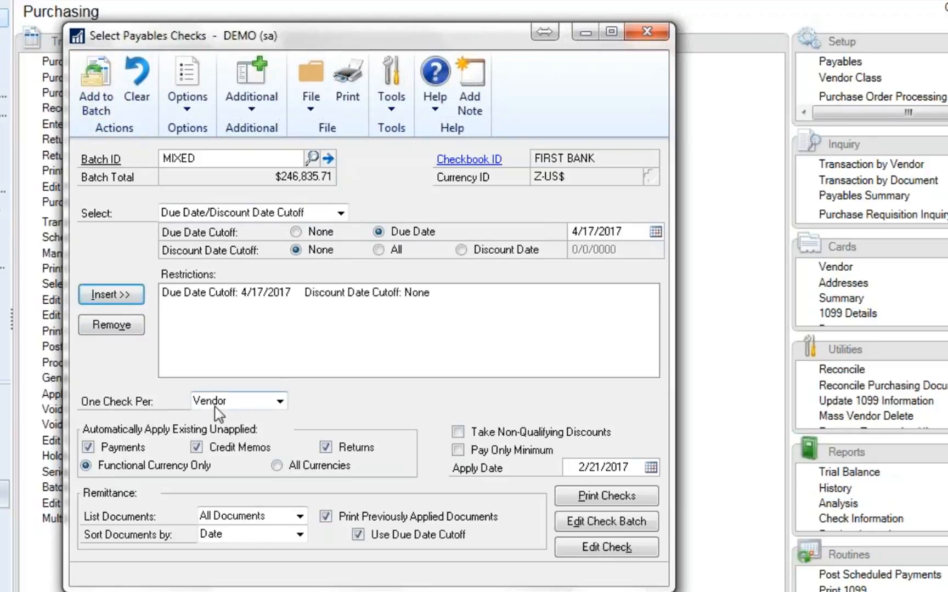
- Add the restricted documents to the existing MIXED batch with one check per vendor, and refresh the batch total
left_click(95, 88)
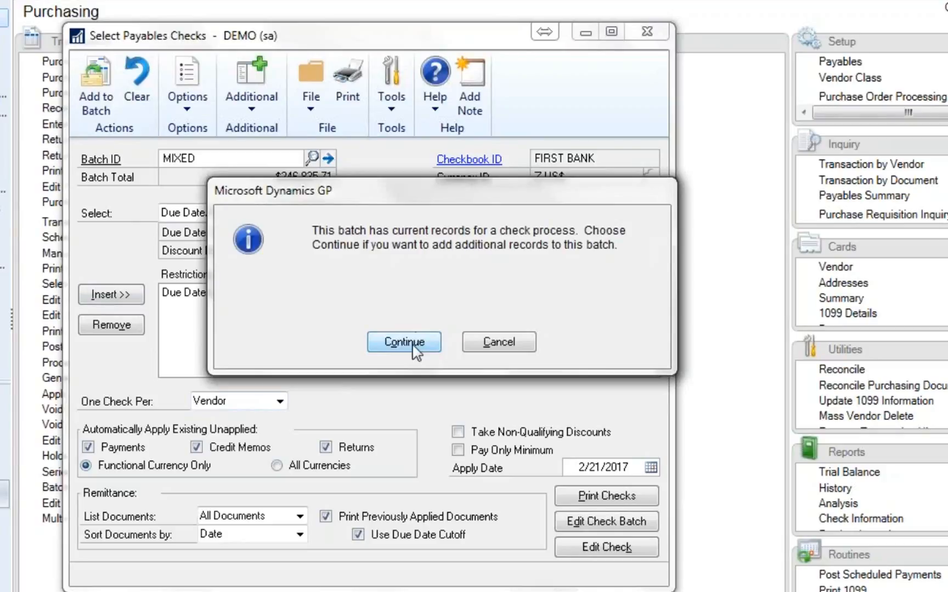
left_click(404, 342)
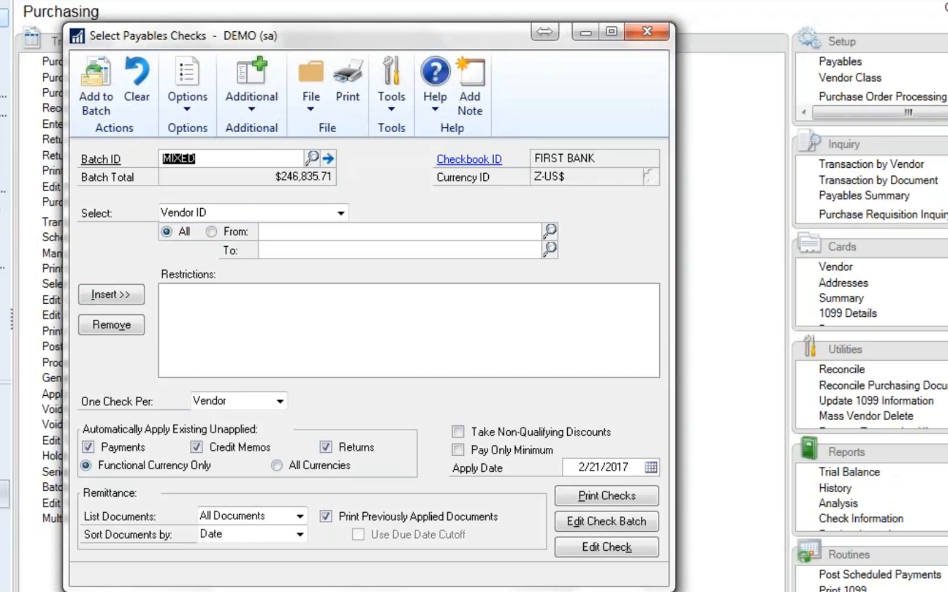
left_click(96, 88)
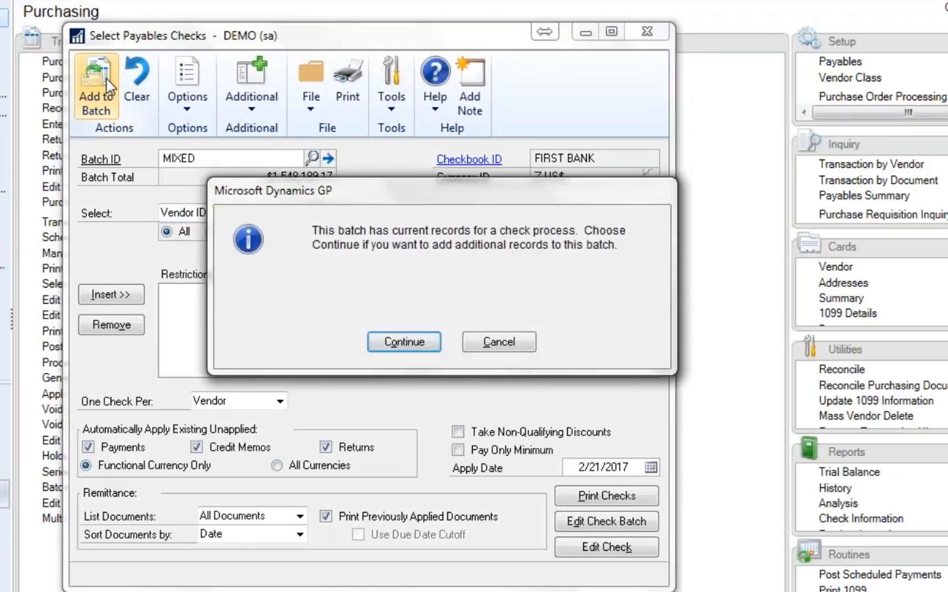
left_click(500, 344)
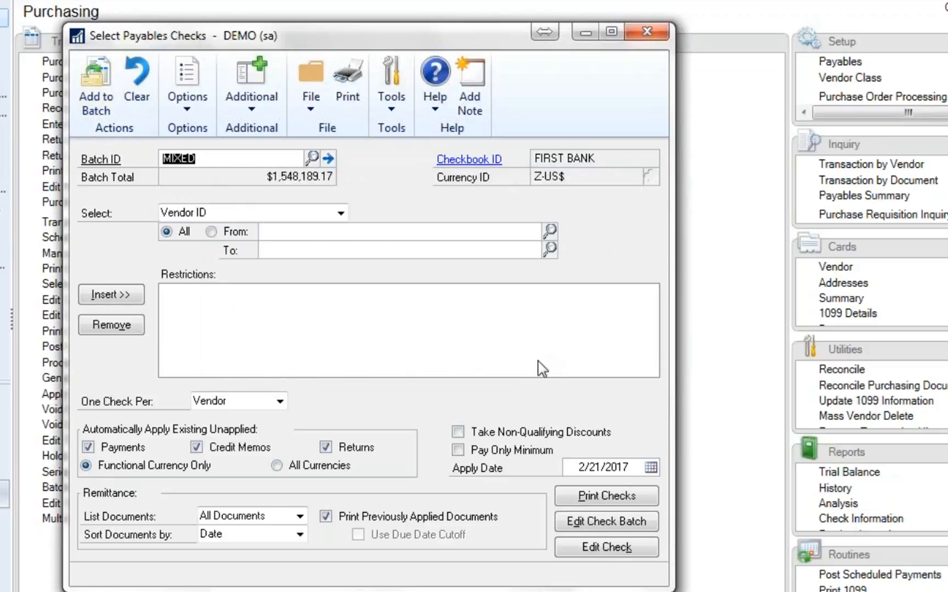
- Print the MIXED batch's checks to the screen and enlarge the check report for viewing
left_click(623, 497)
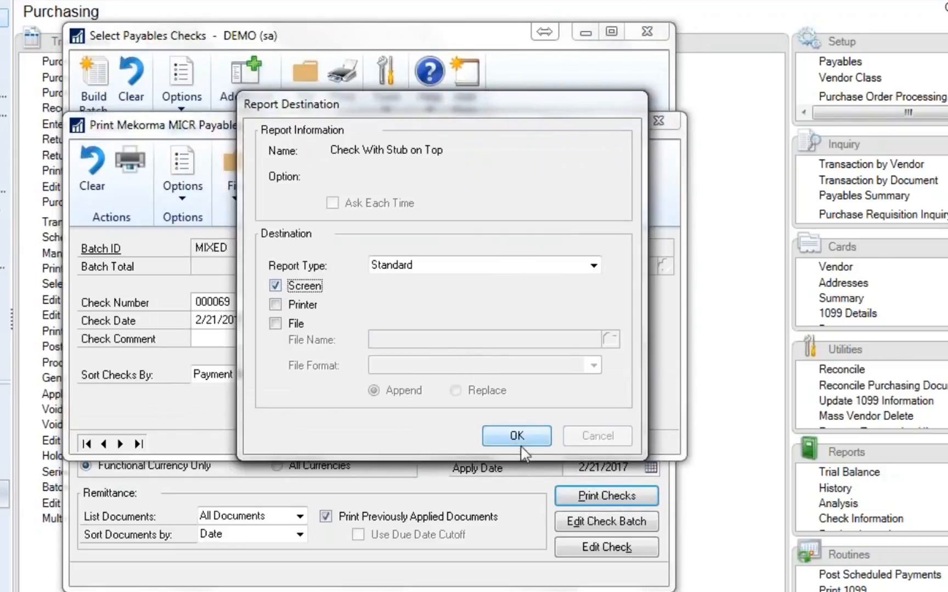
left_click(519, 435)
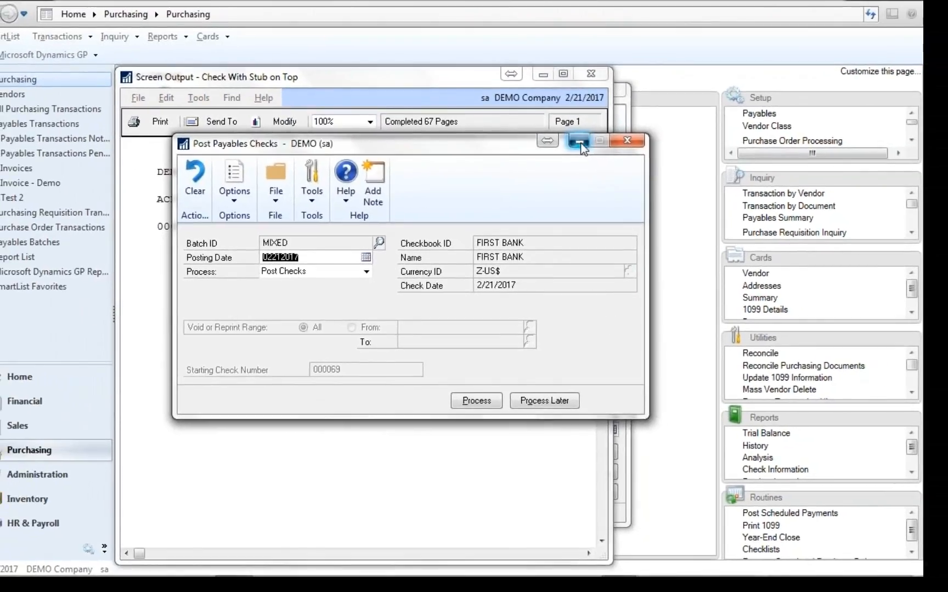
left_click(579, 144)
left_click(562, 74)
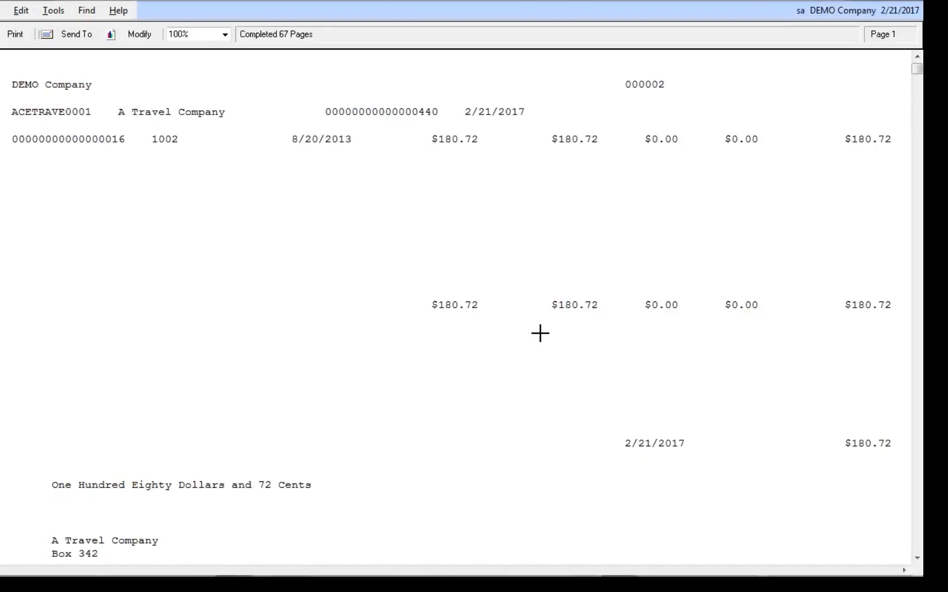
- Examine the printed checks to compare the per-invoice checks with the per-vendor checks, and close the report
scroll(540, 333, "down", 15)
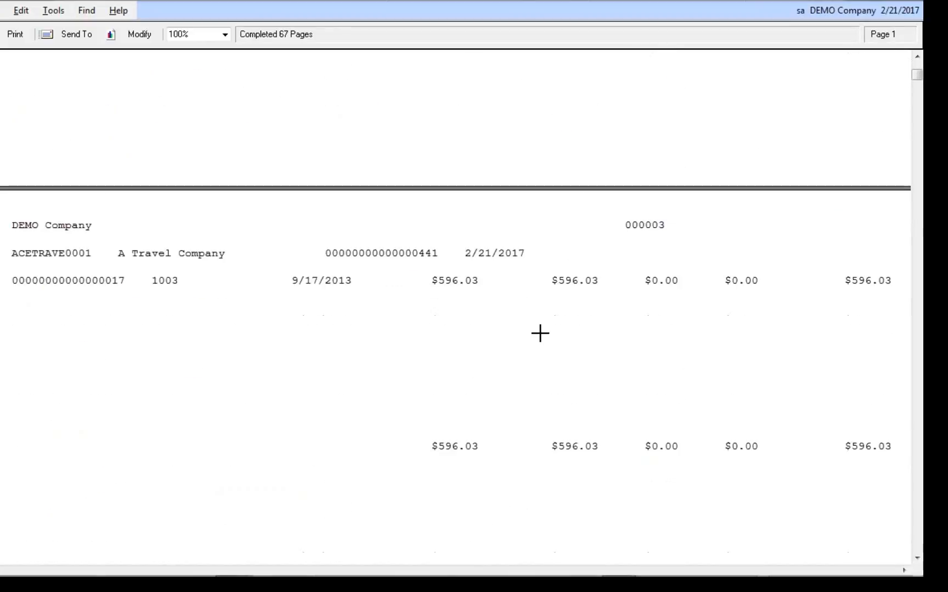
scroll(541, 333, "down", 15)
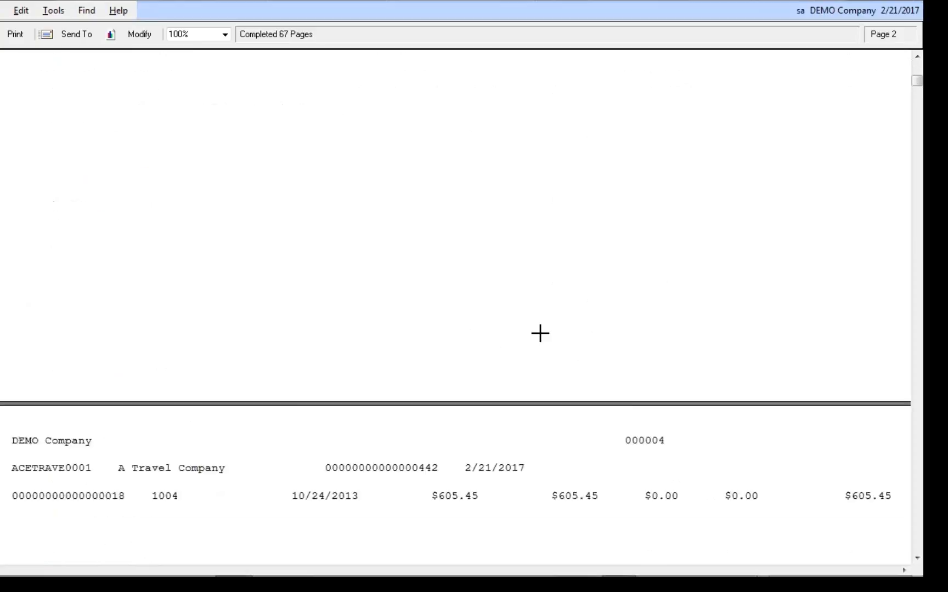
scroll(540, 333, "down", 8)
scroll(540, 333, "down", 15)
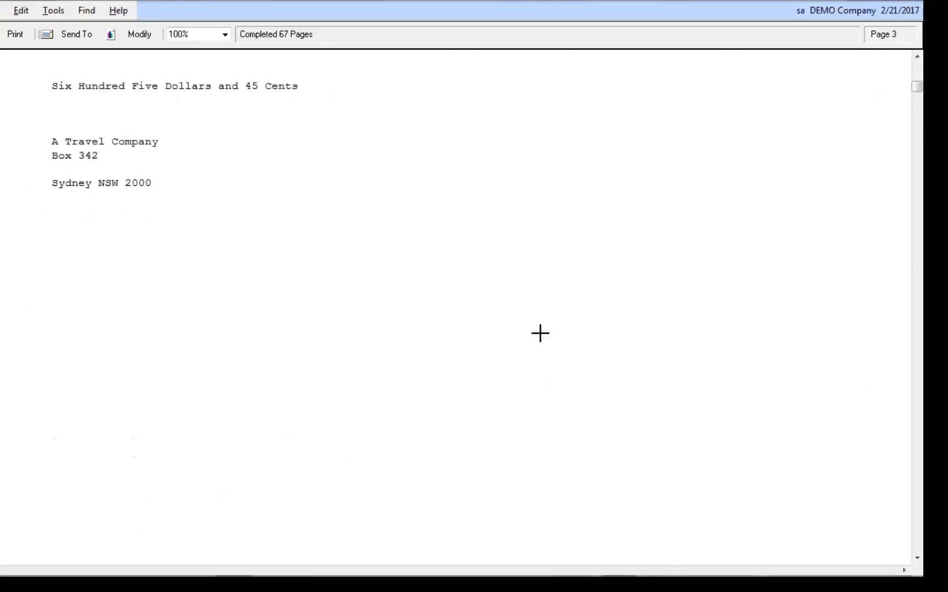
scroll(540, 333, "down", 15)
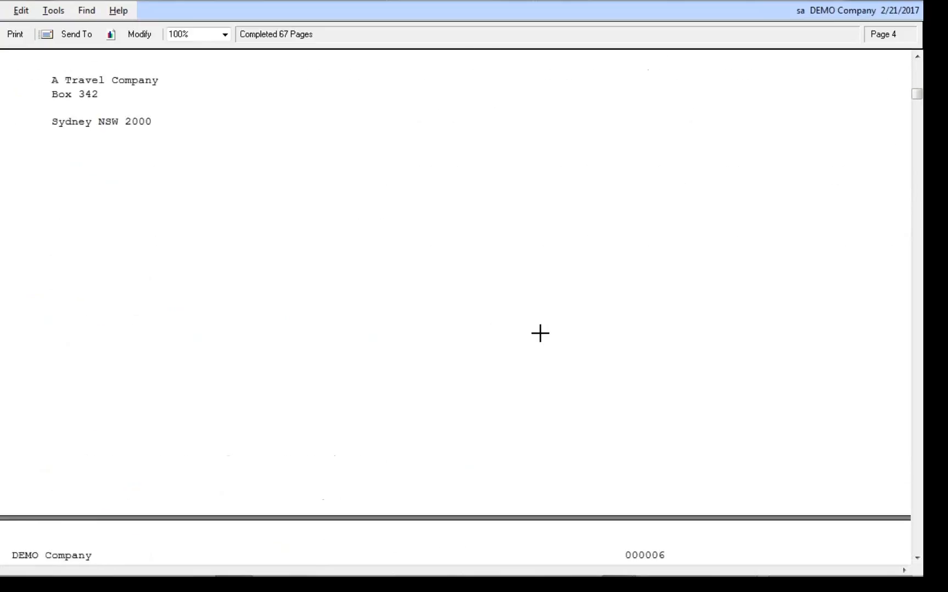
scroll(540, 333, "down", 15)
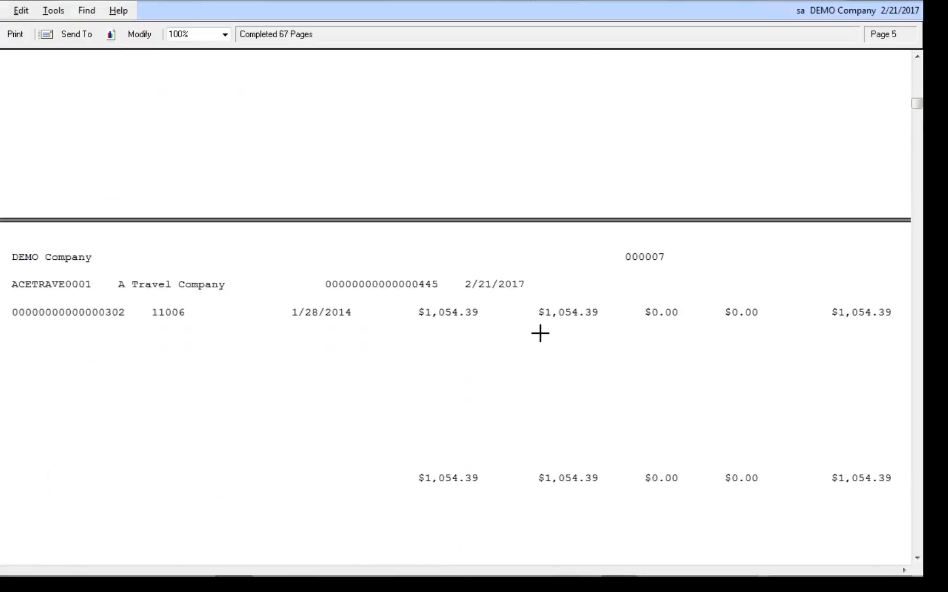
scroll(540, 333, "down", 3)
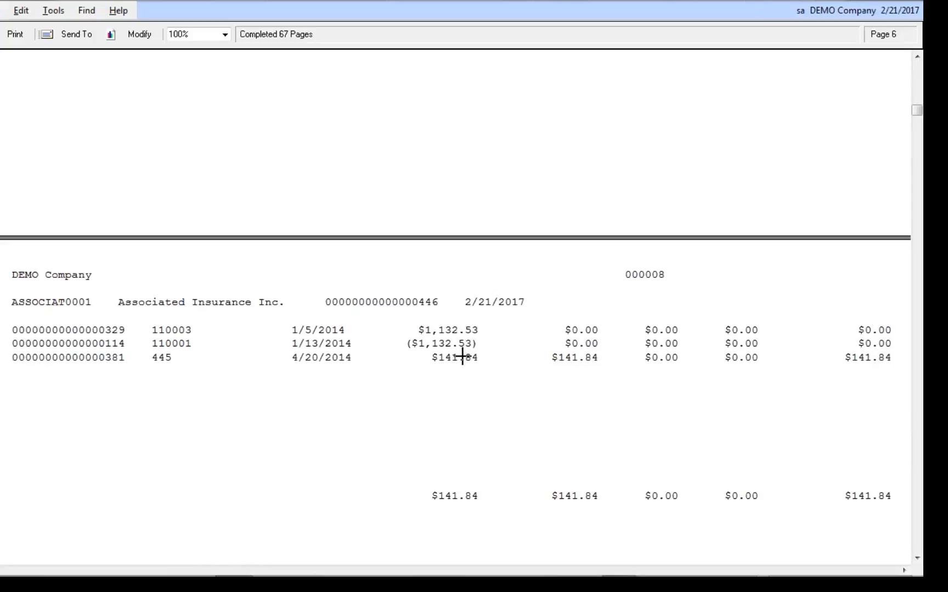
scroll(462, 357, "down", 20)
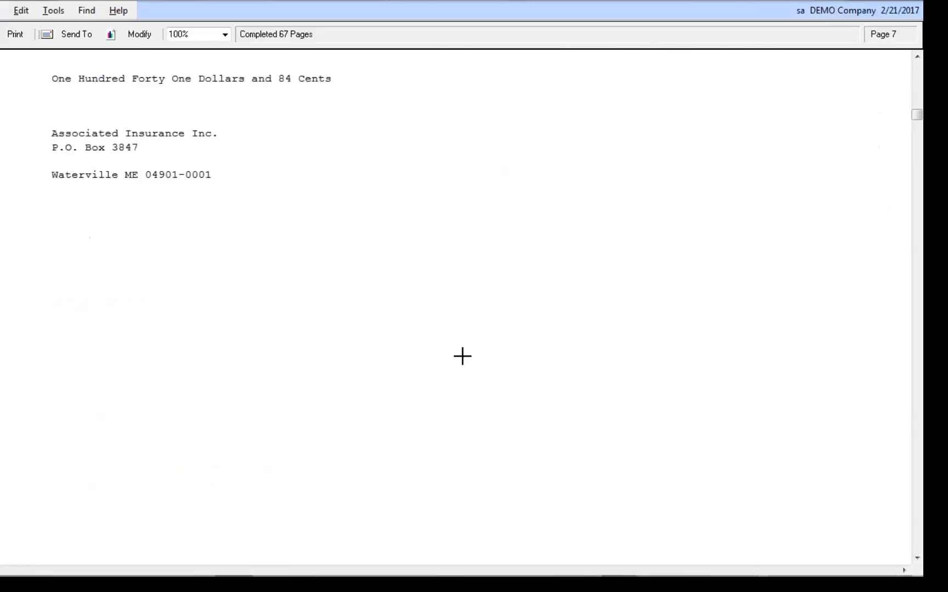
scroll(462, 357, "down", 20)
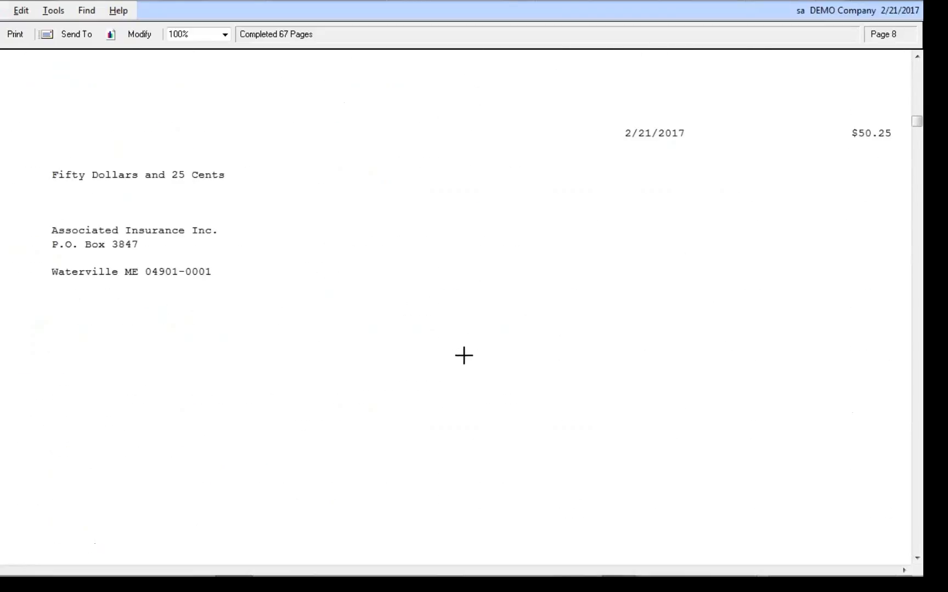
scroll(464, 356, "down", 20)
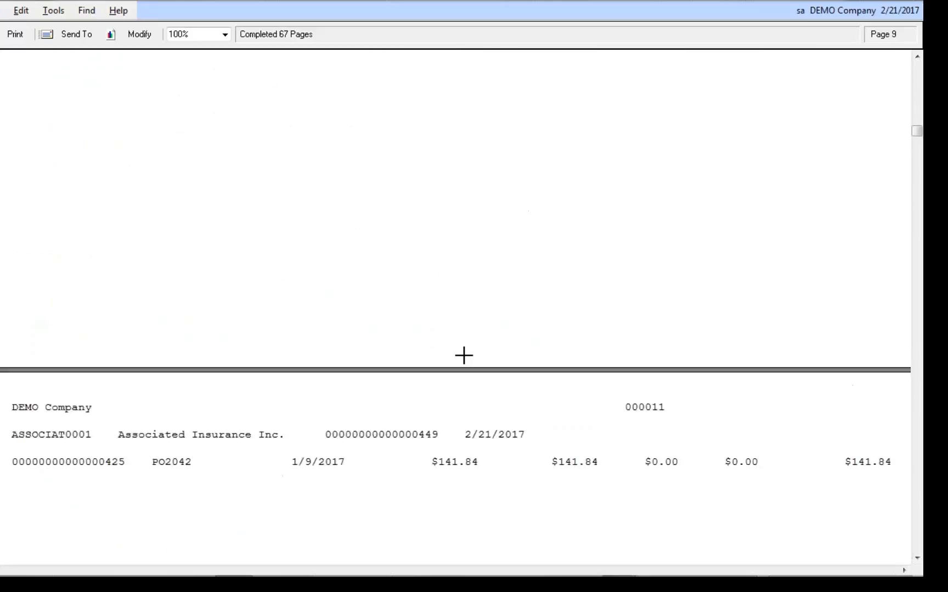
scroll(463, 355, "down", 15)
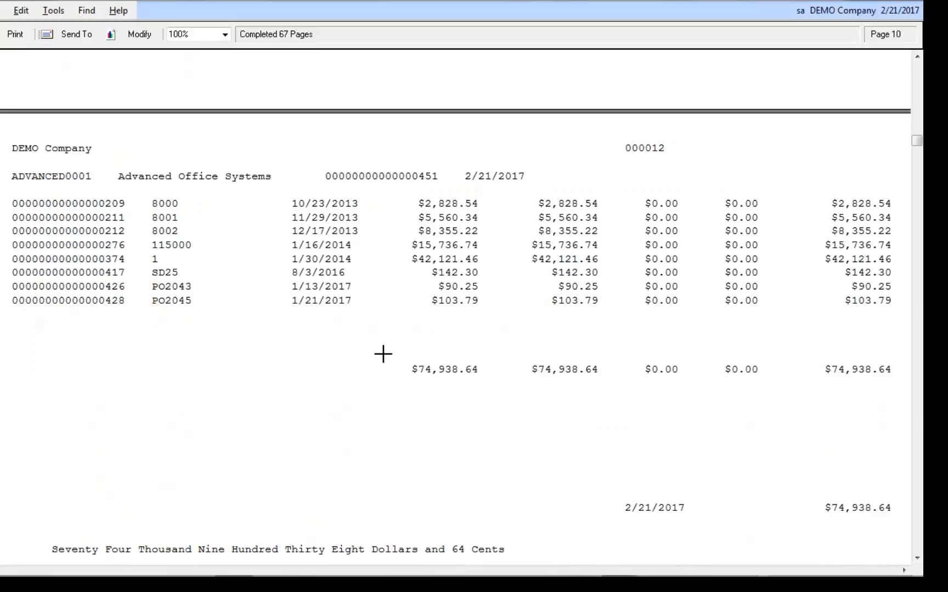
scroll(383, 353, "down", 15)
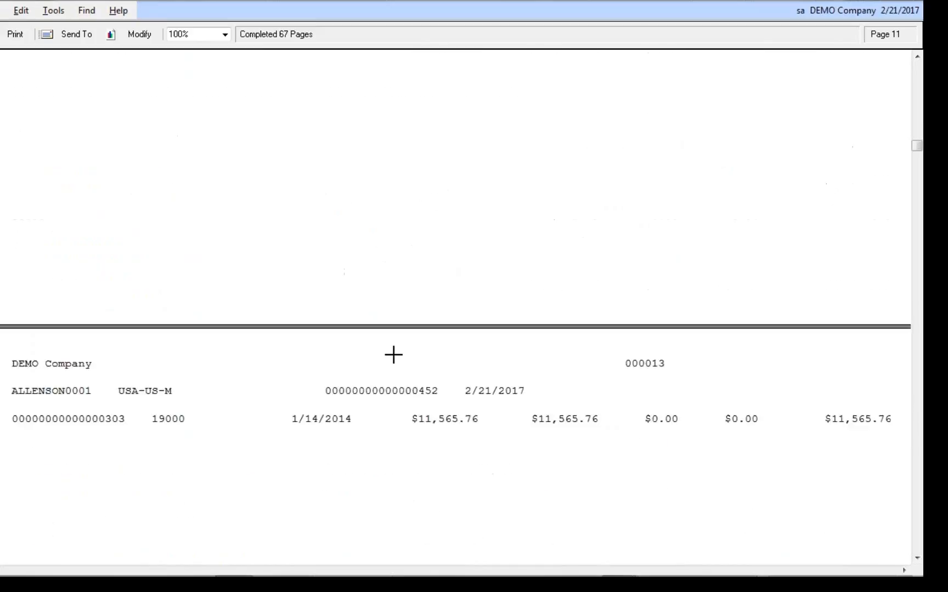
scroll(399, 358, "down", 15)
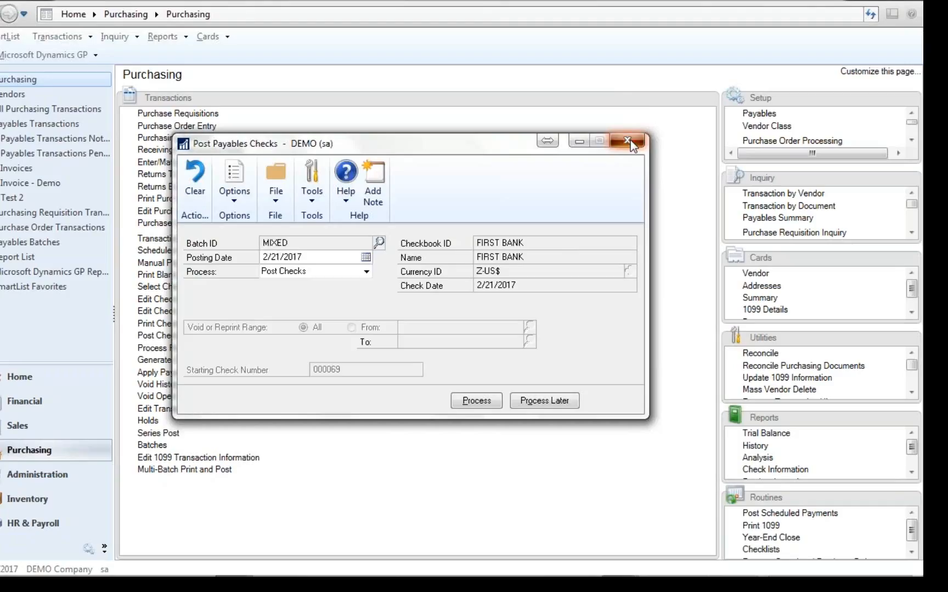
left_click(628, 141)
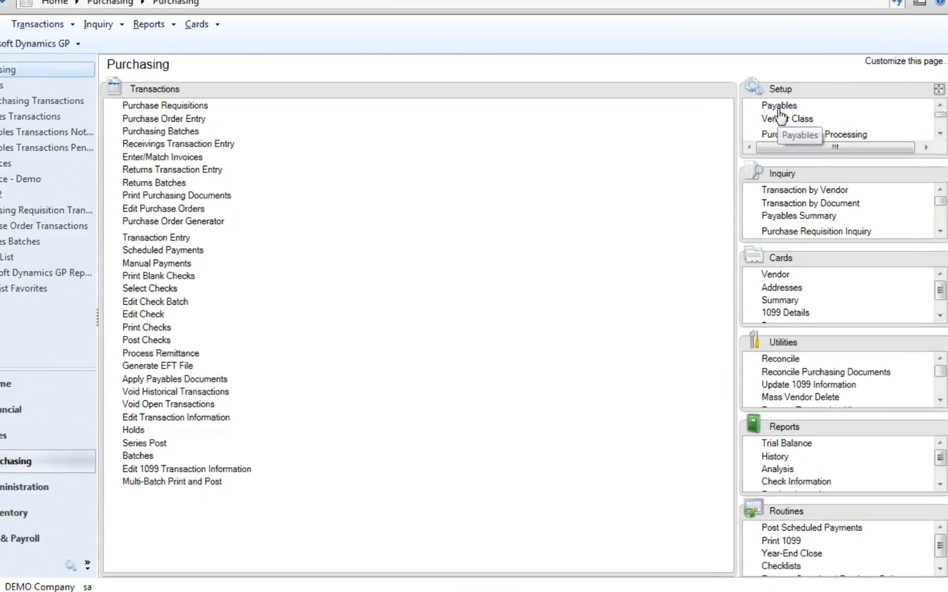
- Rename the User-Defined 1 field as Vendor Type in the payables setup options and save the setup
left_click(759, 116)
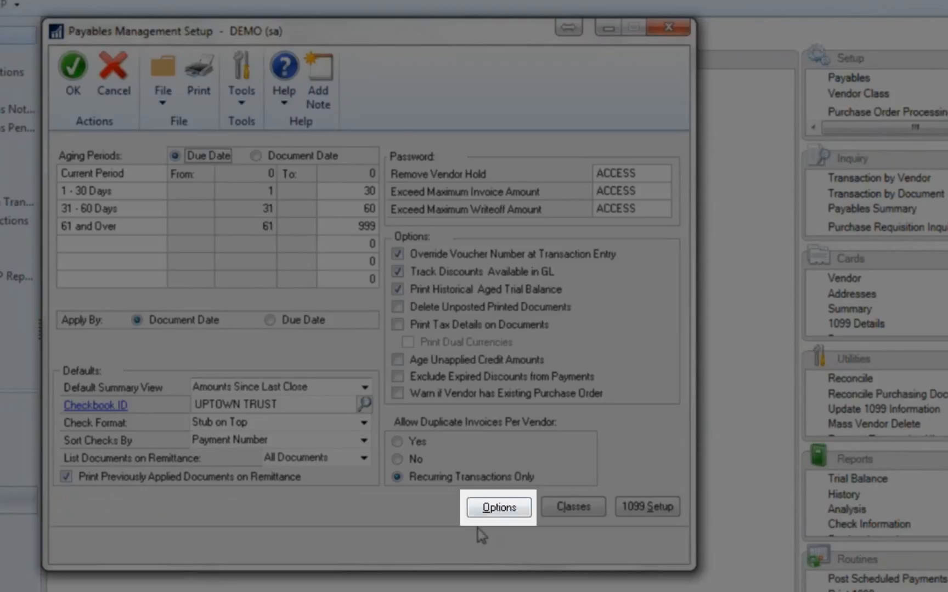
left_click(496, 511)
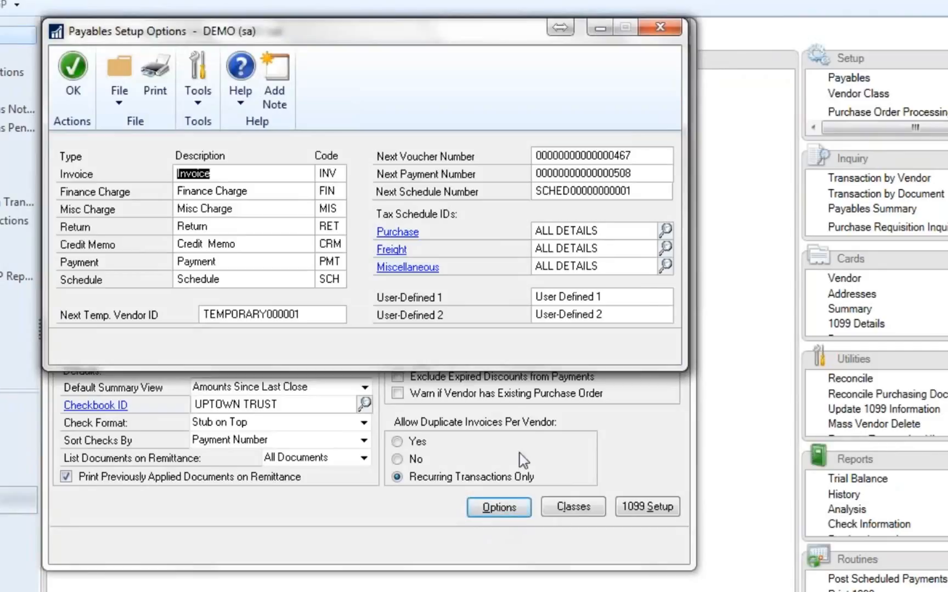
left_click(600, 297)
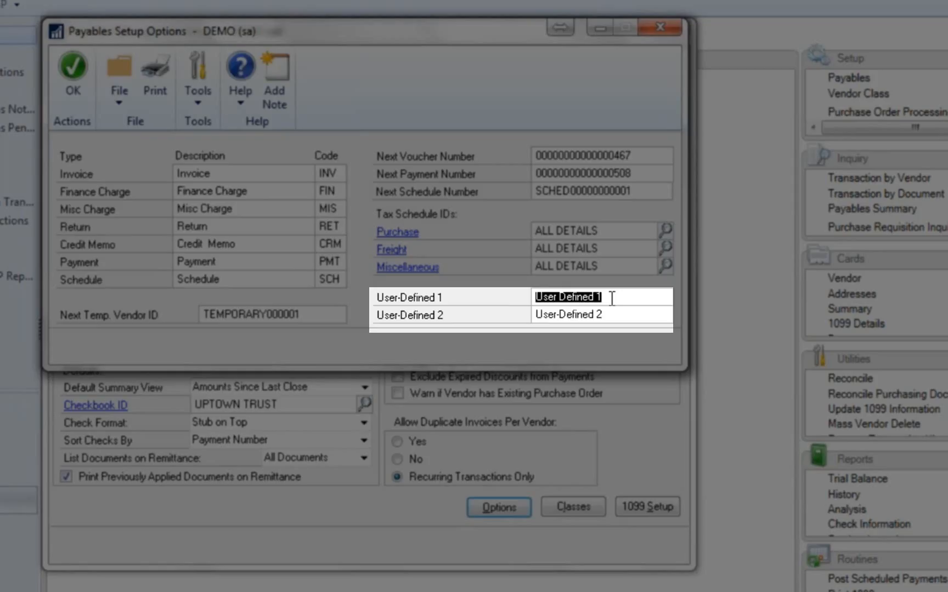
type("Vendor ")
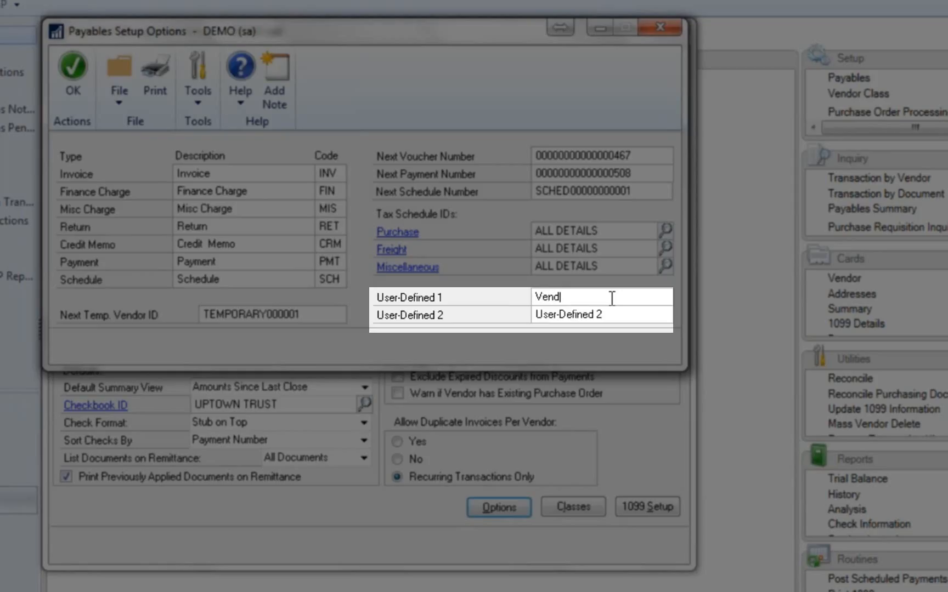
type("Type")
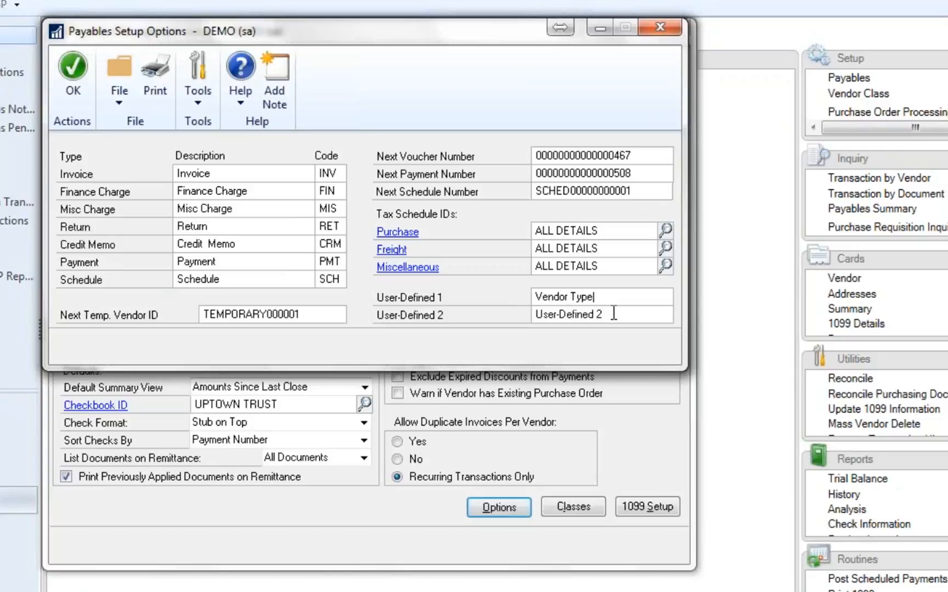
left_click(613, 313)
left_click(614, 297)
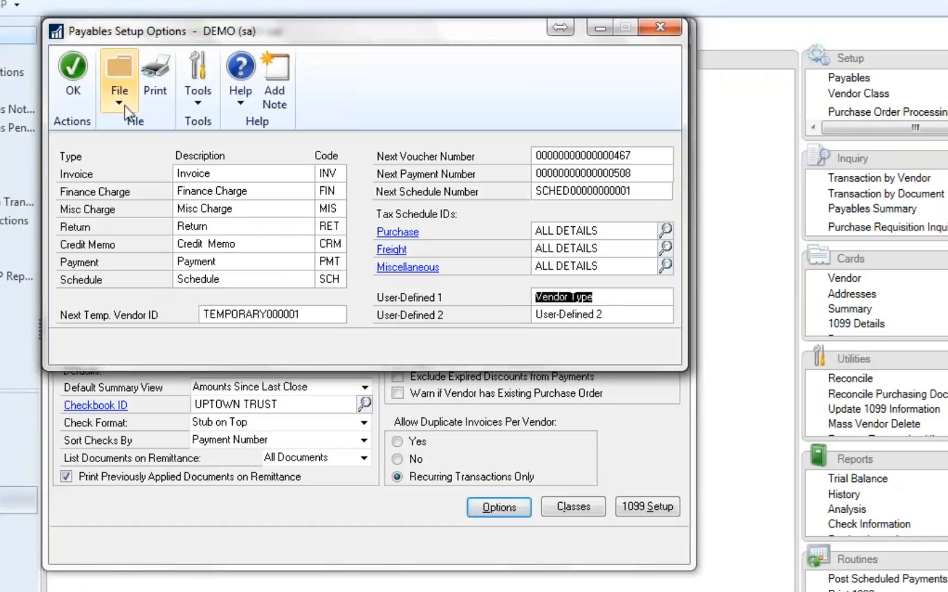
left_click(82, 75)
left_click(80, 74)
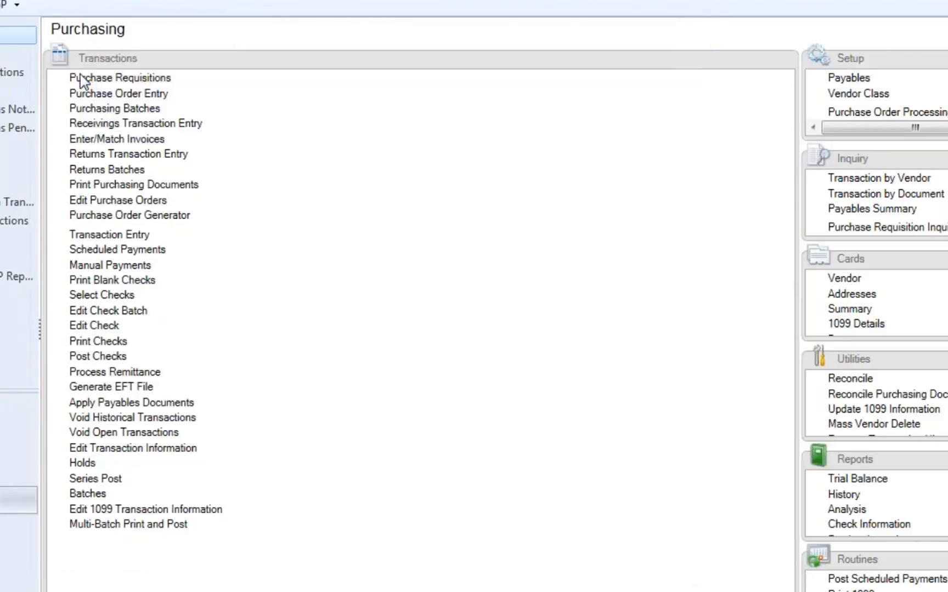
- Open the first vendor record whose ID starts with EE, review the Vendor Type field in its options, and close the options
left_click(844, 278)
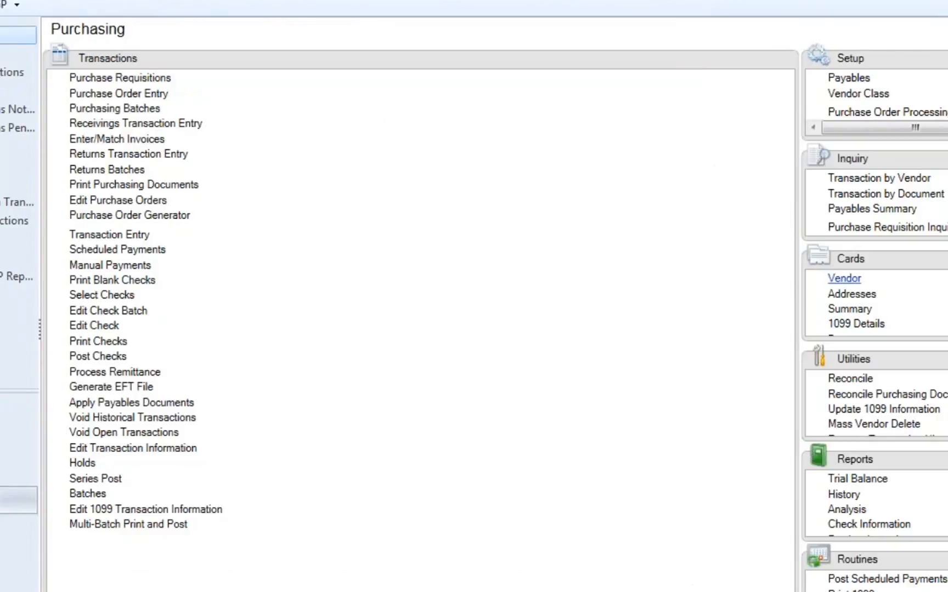
type("EE")
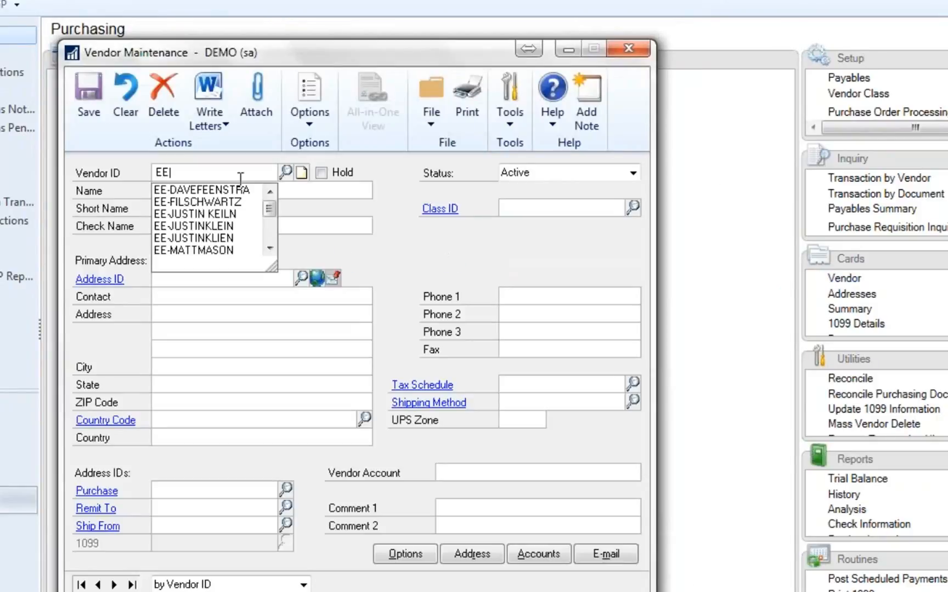
left_click(239, 185)
key("Tab")
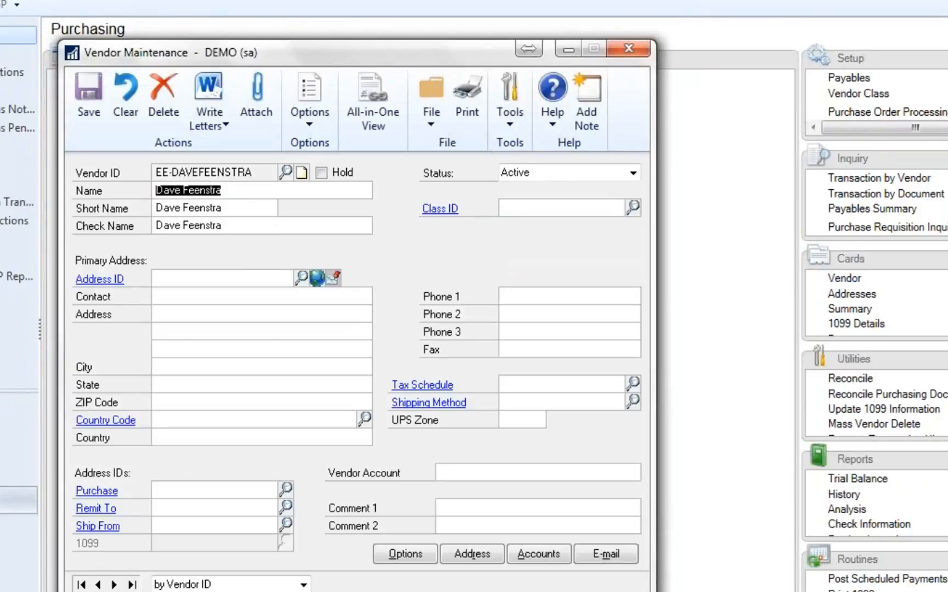
left_click(407, 558)
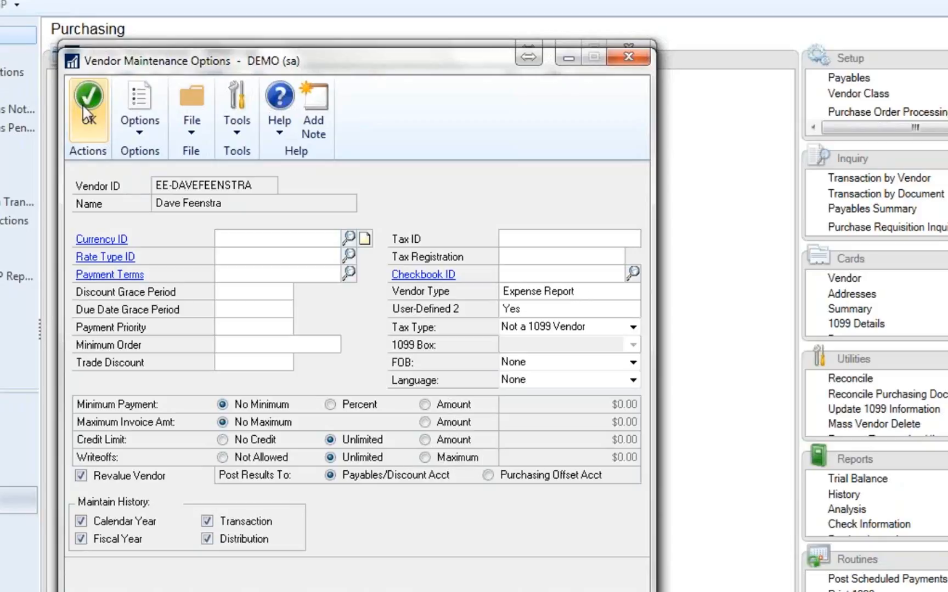
left_click(83, 107)
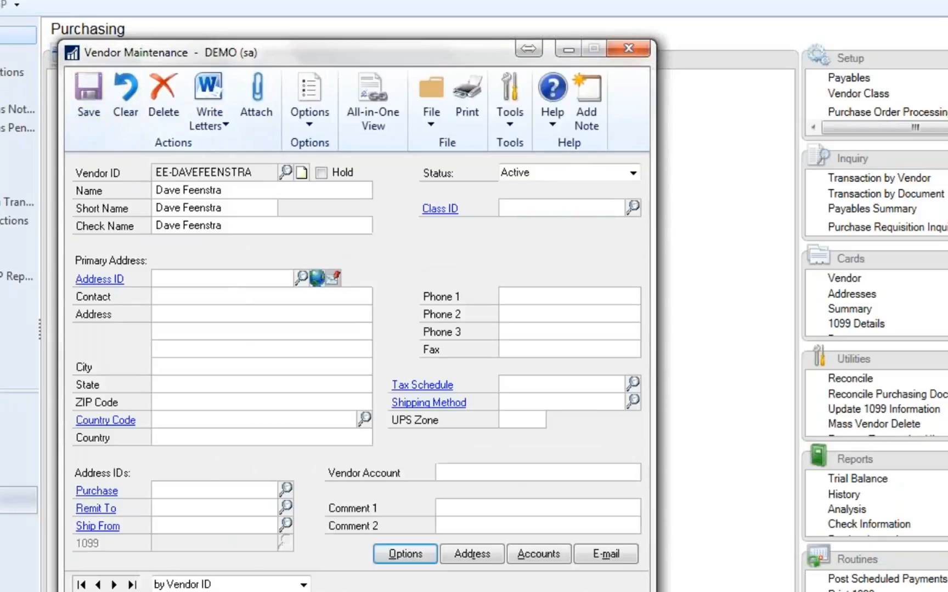
- Browse forward to another employee vendor, review its Vendor Type in the vendor options, and close the vendor windows
left_click(114, 584)
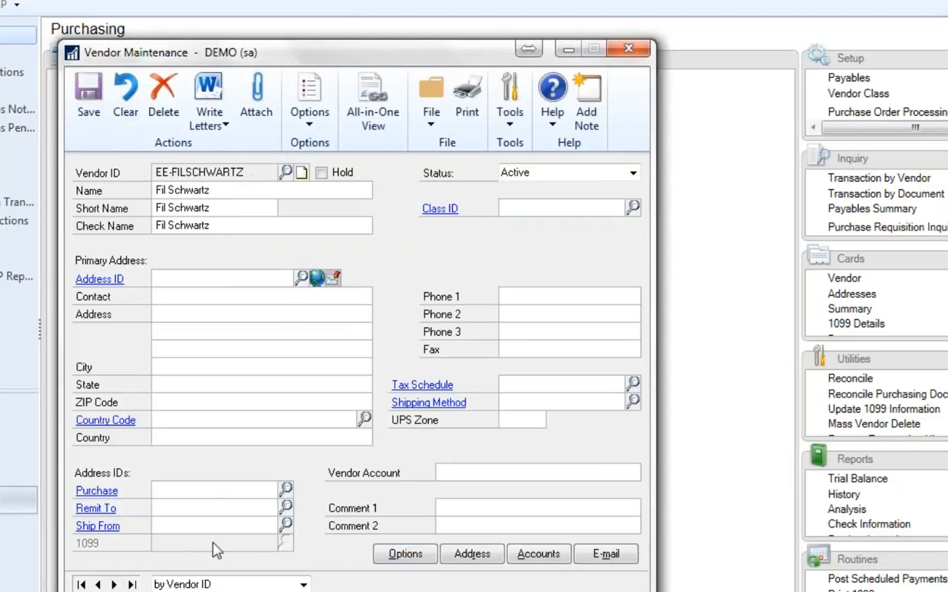
left_click(404, 555)
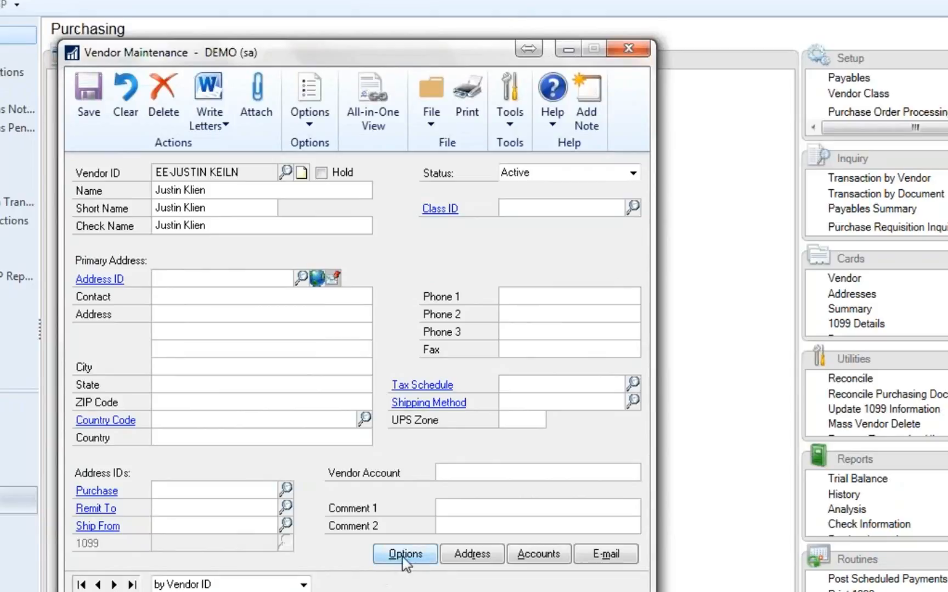
left_click(403, 557)
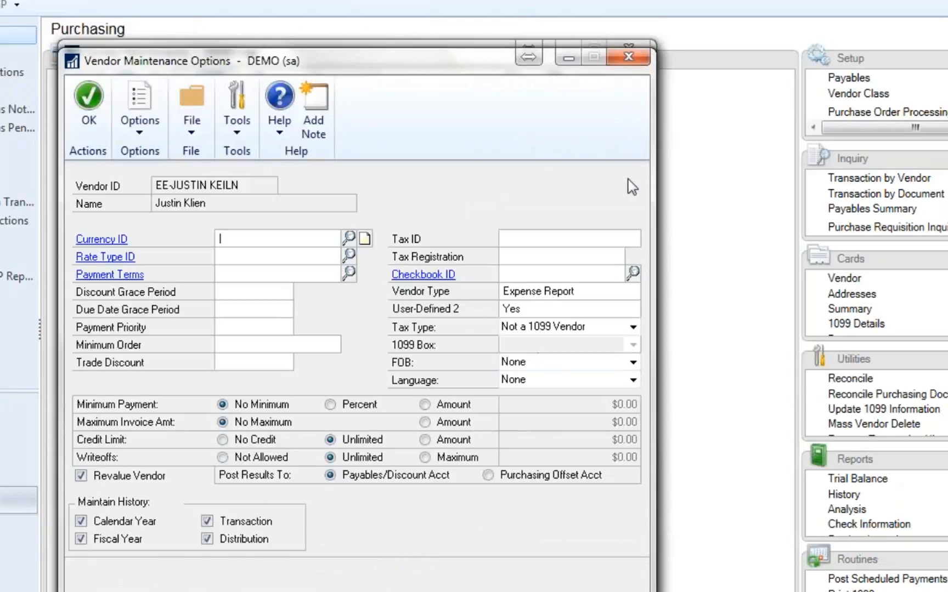
left_click(629, 57)
left_click(628, 49)
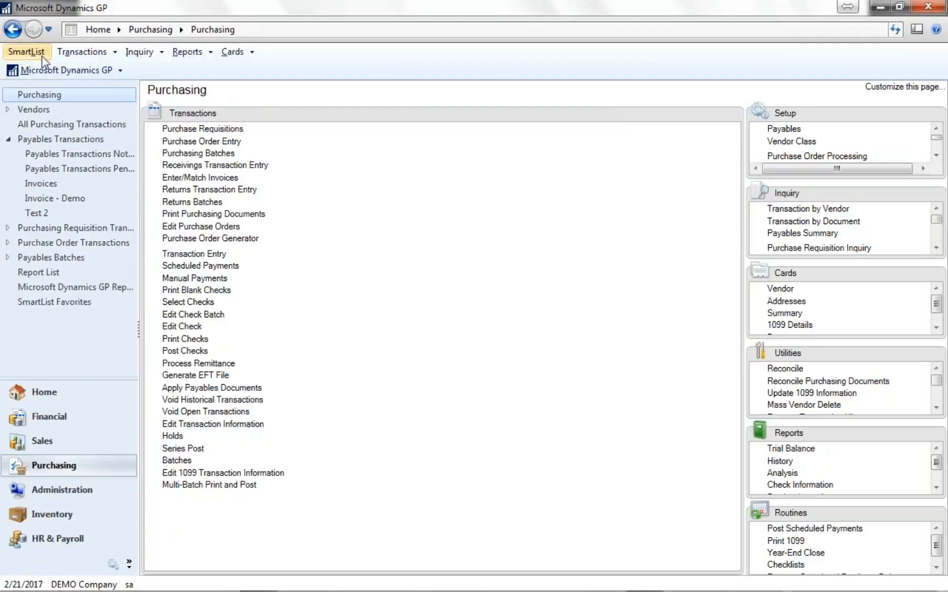
- Open SmartList and display the Vendors list from the Purchasing category
left_click(33, 53)
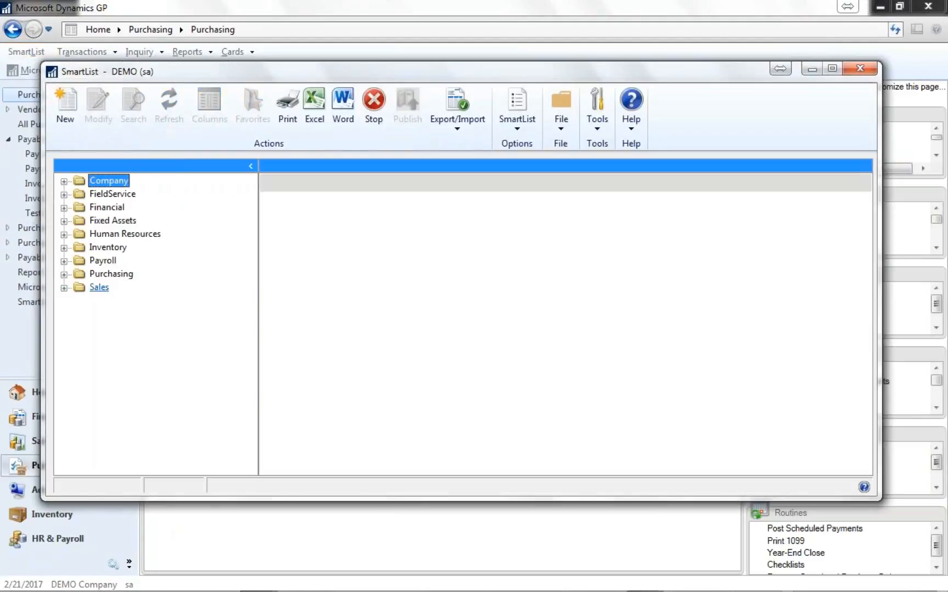
left_click(64, 275)
left_click(121, 407)
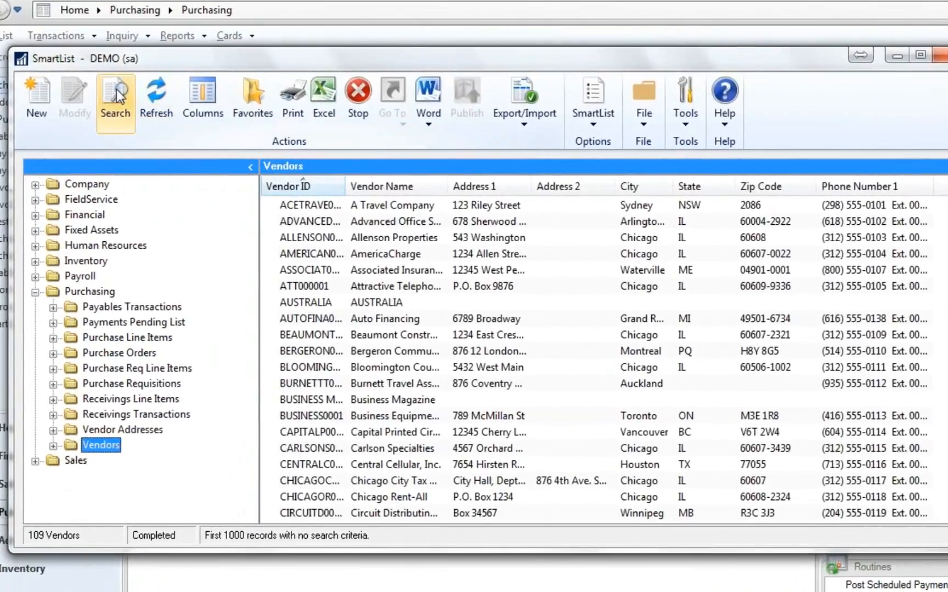
- Search the vendors list for records whose Vendor Type is equal to Expense Report
left_click(118, 105)
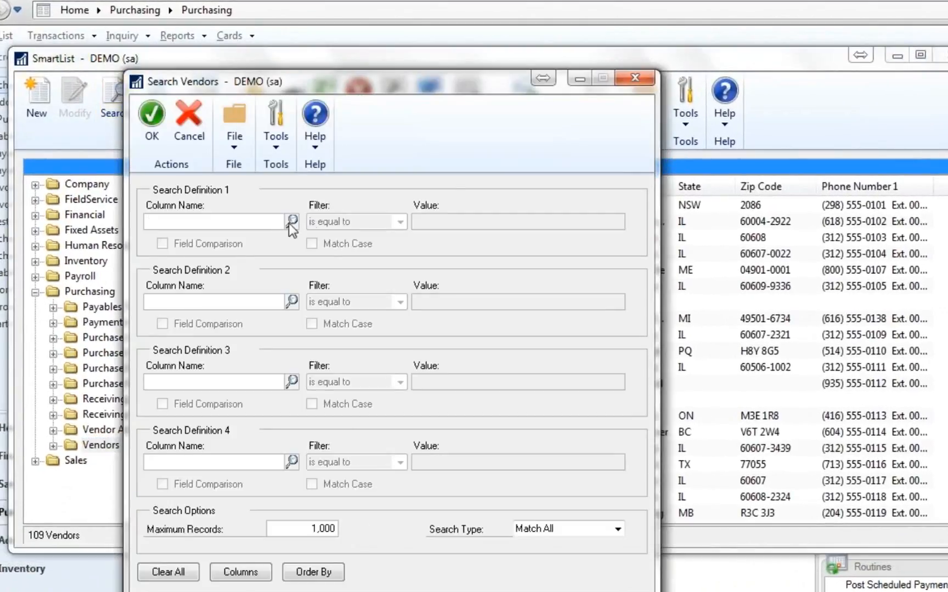
left_click(291, 221)
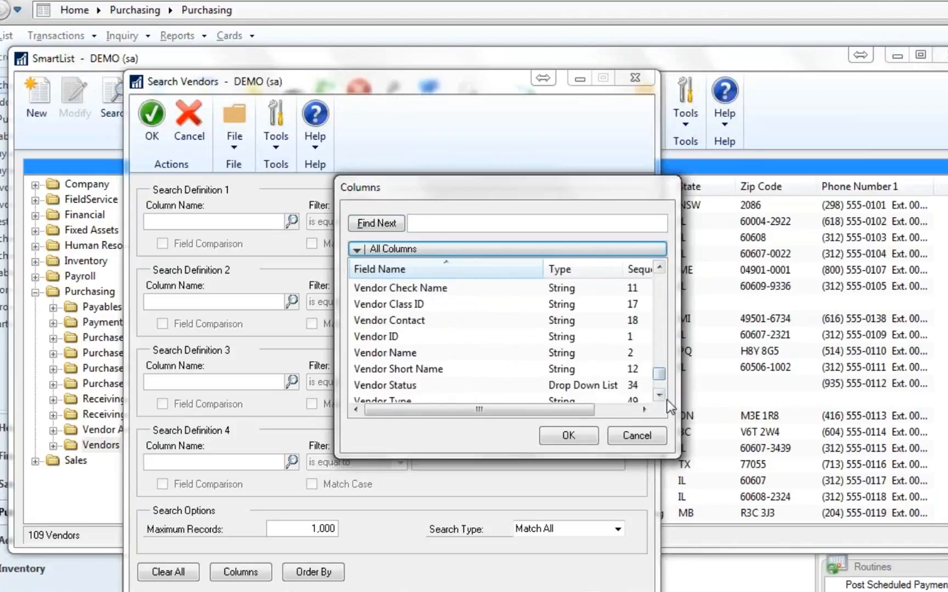
left_click(661, 395)
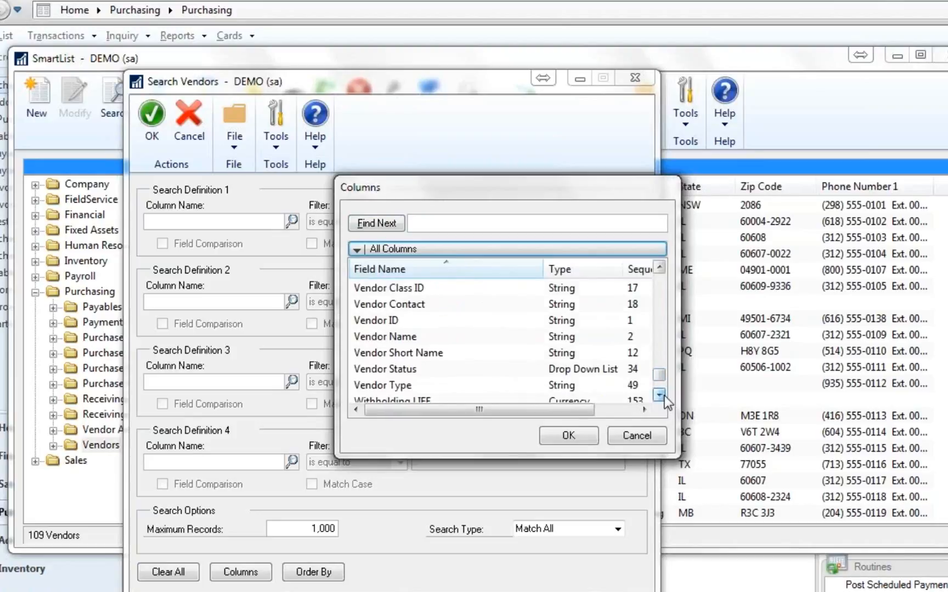
double_click(389, 386)
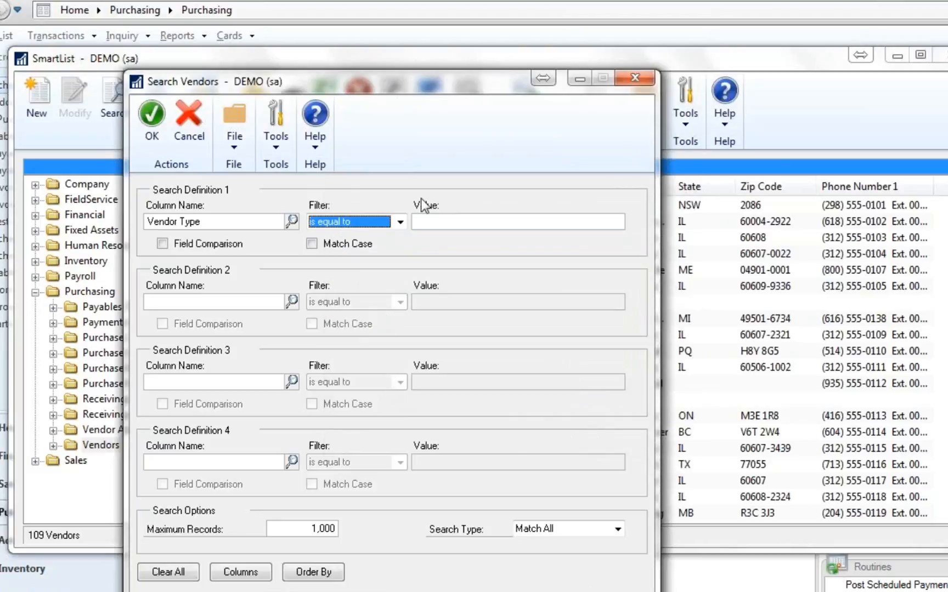
left_click(433, 221)
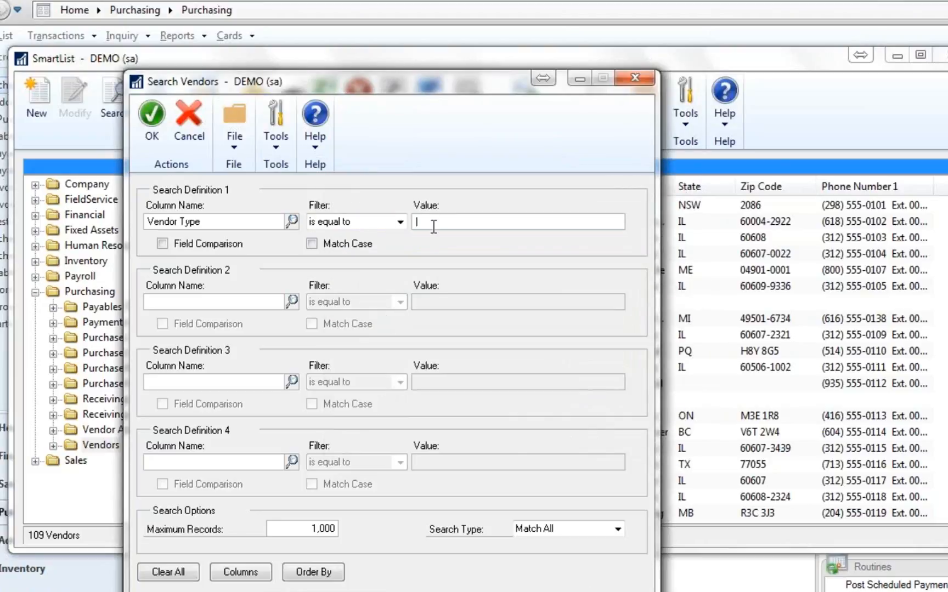
type("Expense Report")
left_click(160, 126)
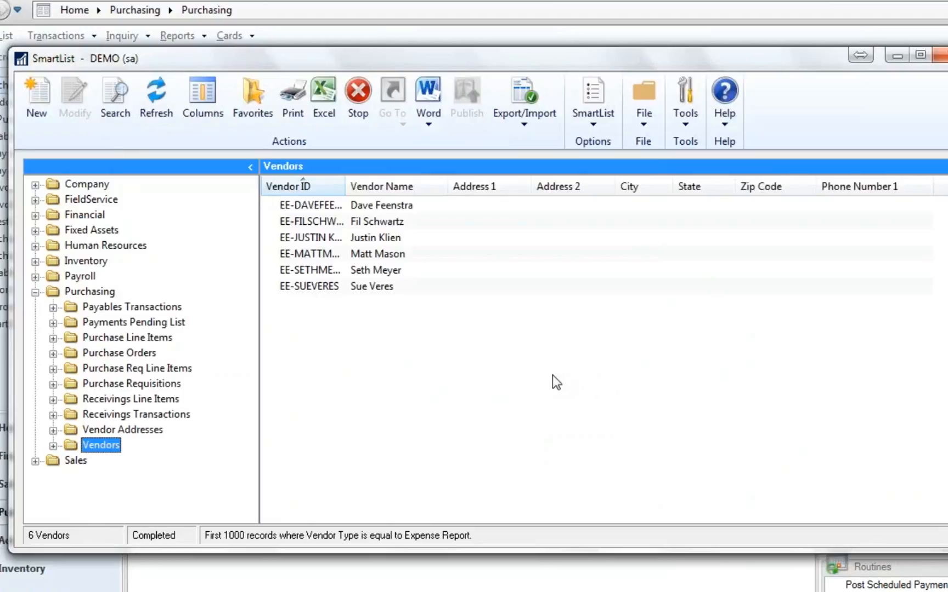
- Remove the address, city, state, zip code and phone number columns from the vendors list's column display
left_click(203, 112)
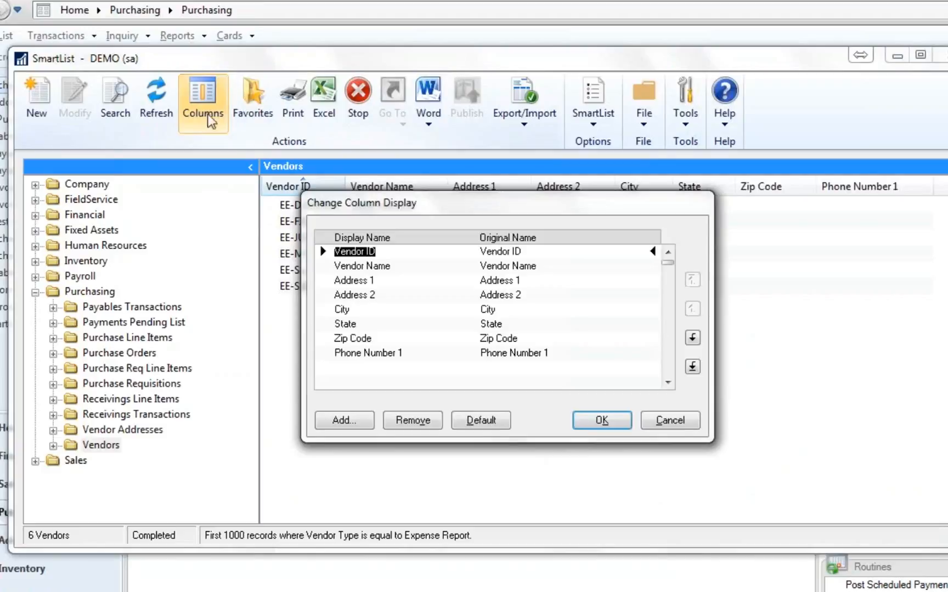
left_click(343, 281)
left_click(412, 420)
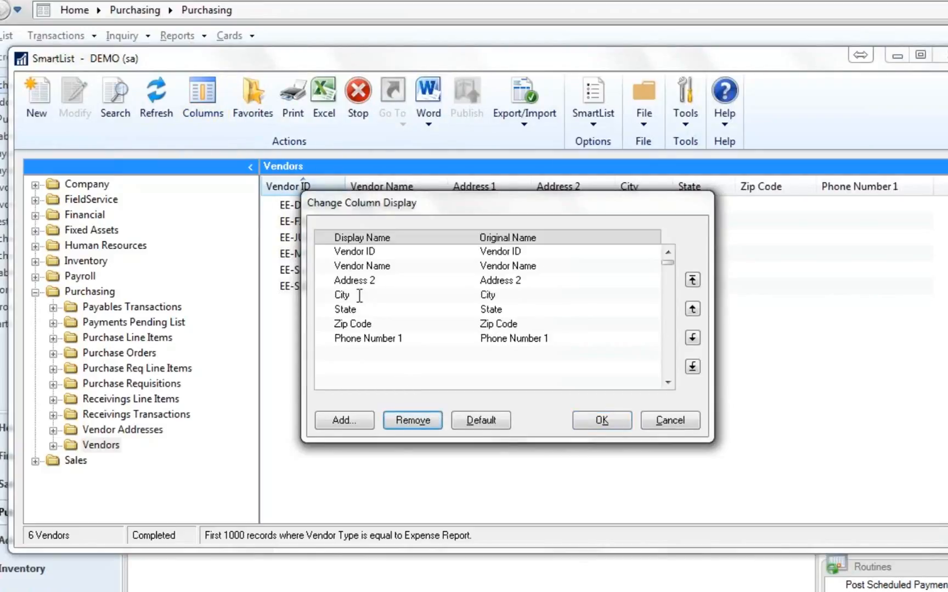
left_click(360, 280)
left_click(412, 420)
- Add the Last Purchase Date column to the vendors list and apply the column changes
left_click(356, 427)
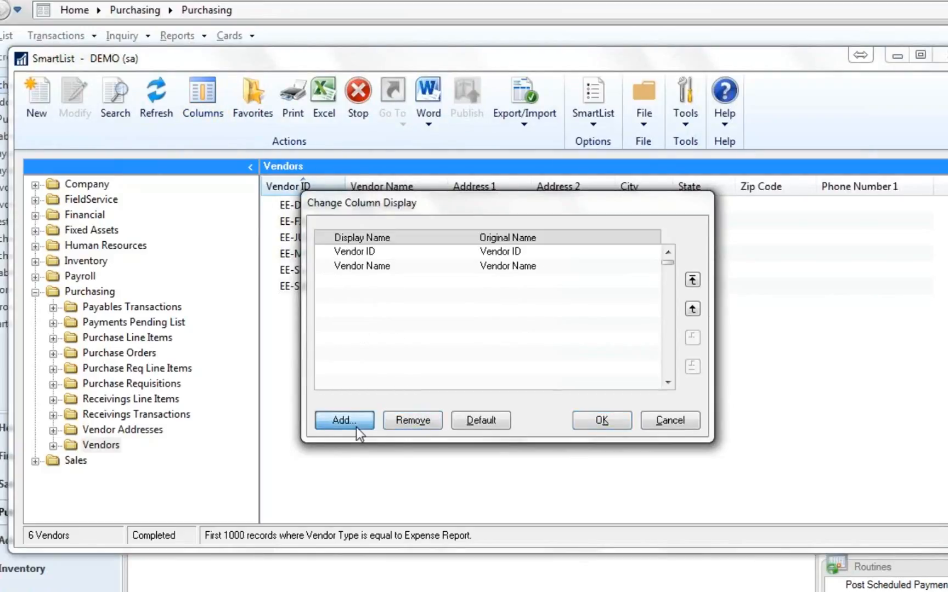
left_click(660, 373)
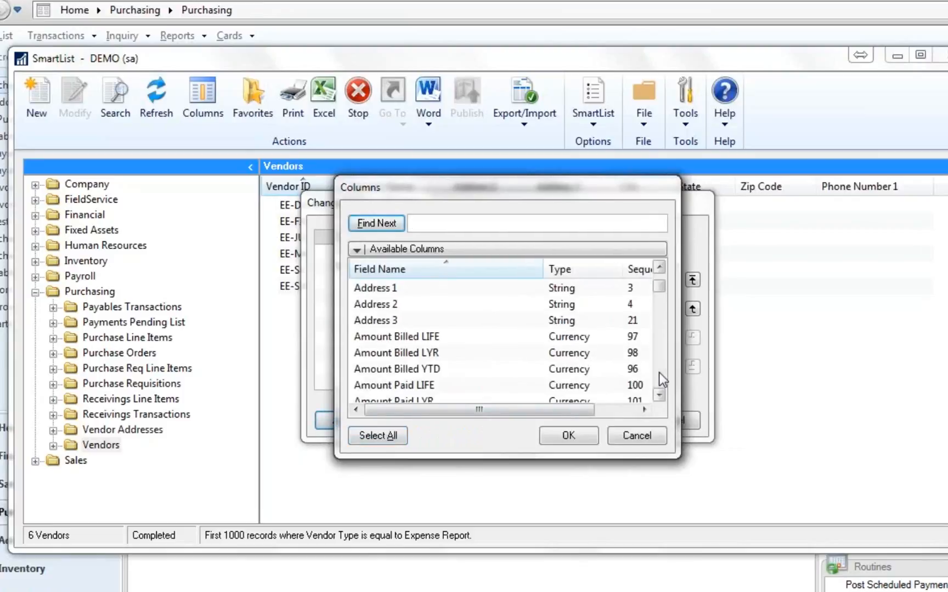
left_click(659, 373)
left_click(659, 372)
left_click(659, 373)
left_click(659, 372)
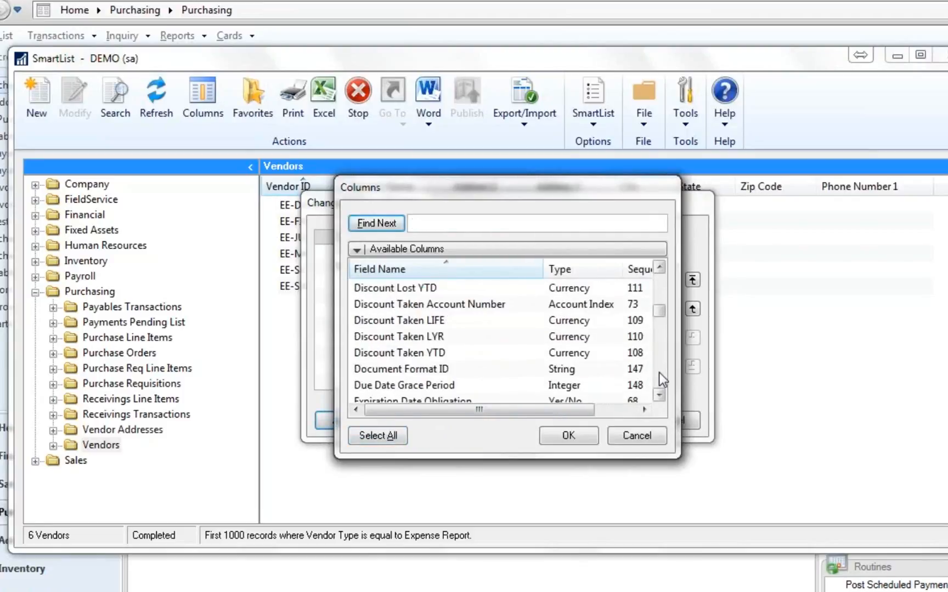
left_click(660, 372)
left_click(659, 373)
left_click(659, 372)
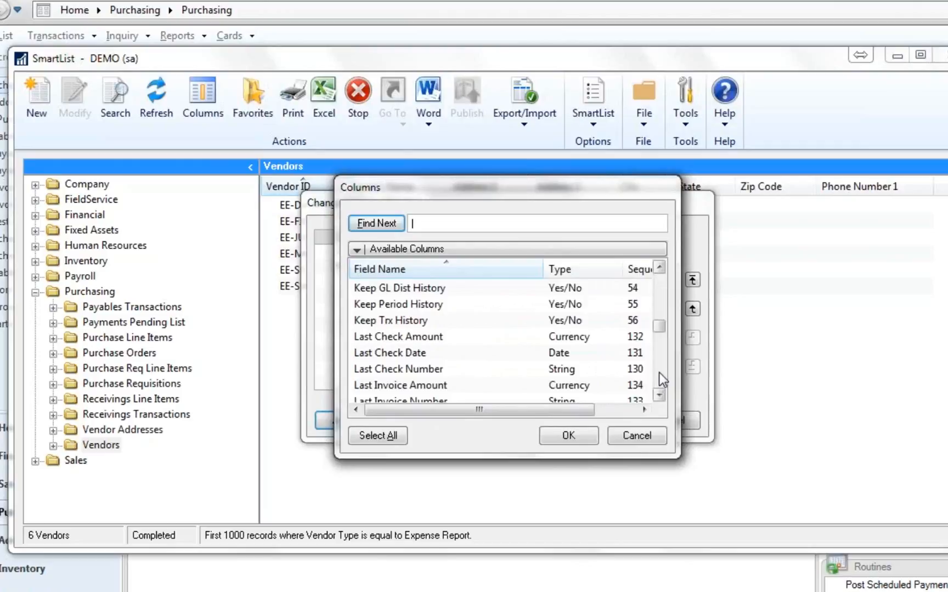
left_click(659, 372)
double_click(422, 305)
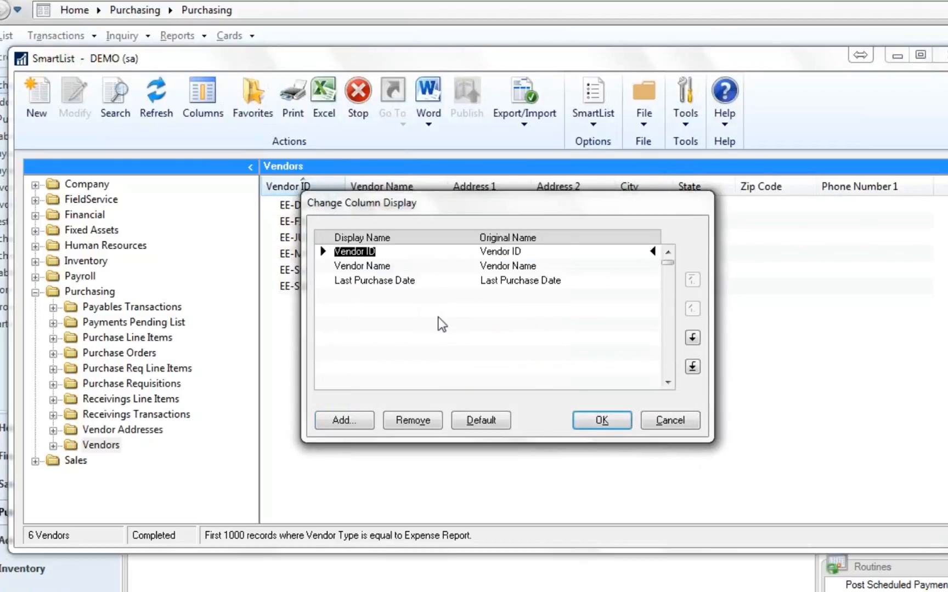
left_click(601, 422)
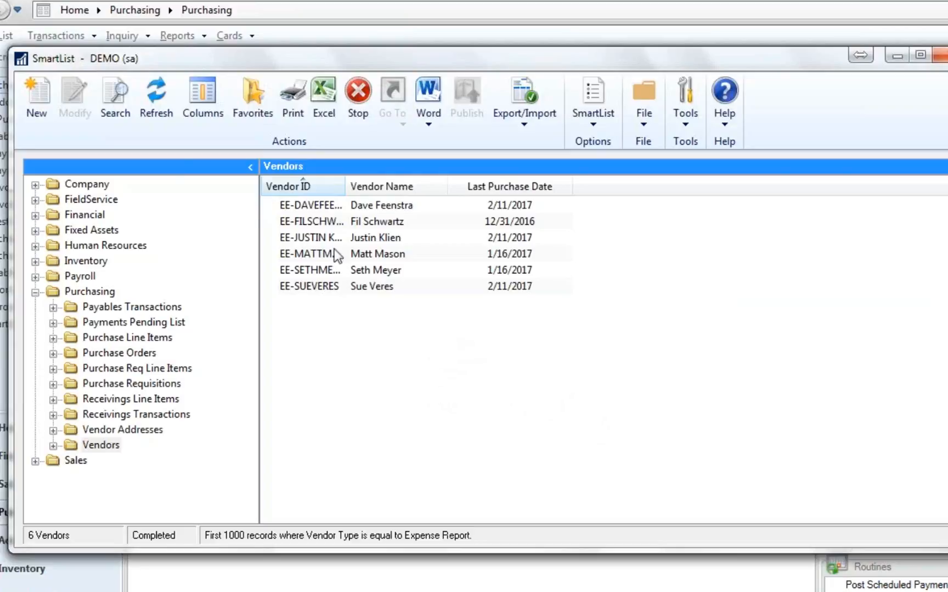
- Add a second search condition where Last Purchase Date is less than Beginning of Month, and run the search
left_click(119, 110)
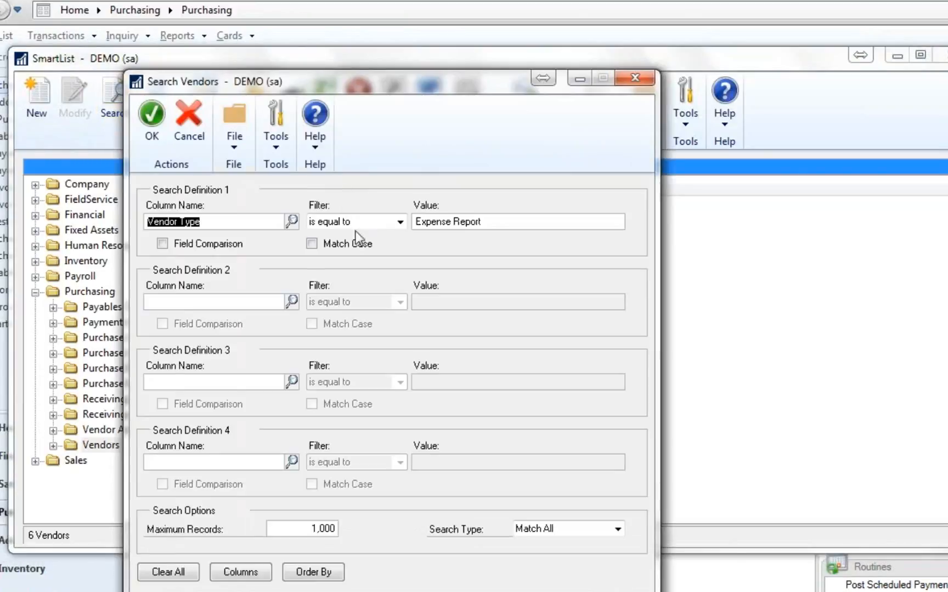
left_click(291, 301)
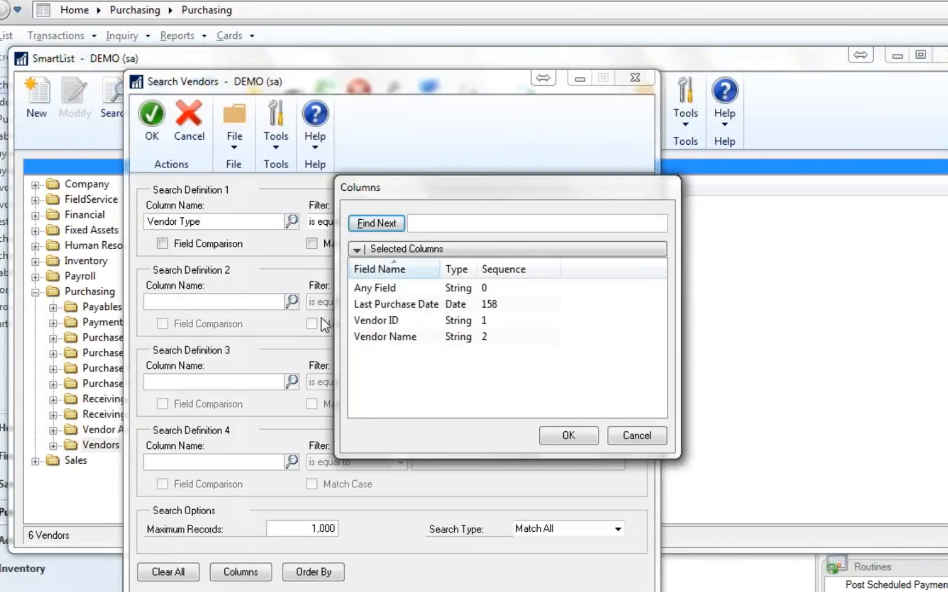
double_click(367, 306)
left_click(398, 301)
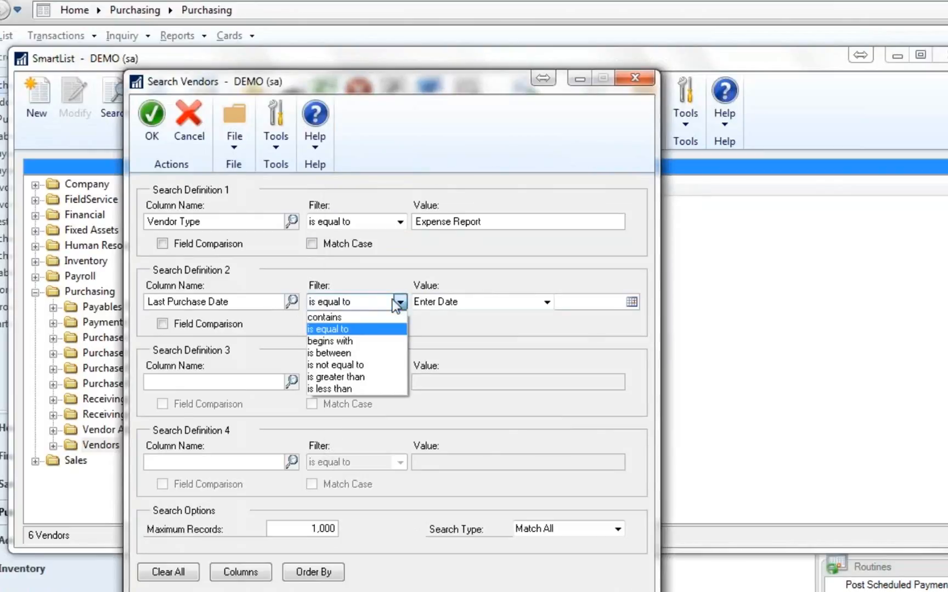
left_click(360, 387)
left_click(546, 302)
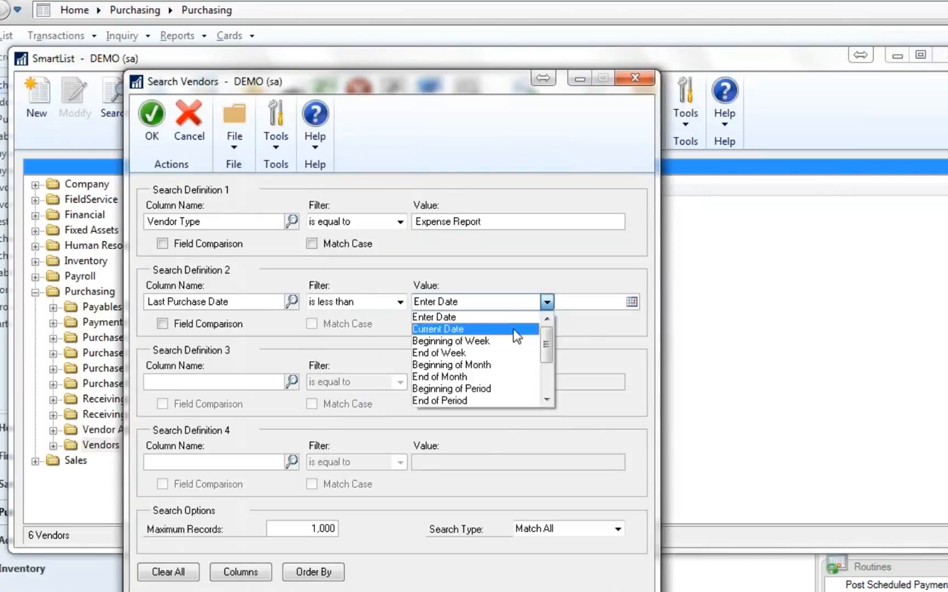
left_click(500, 365)
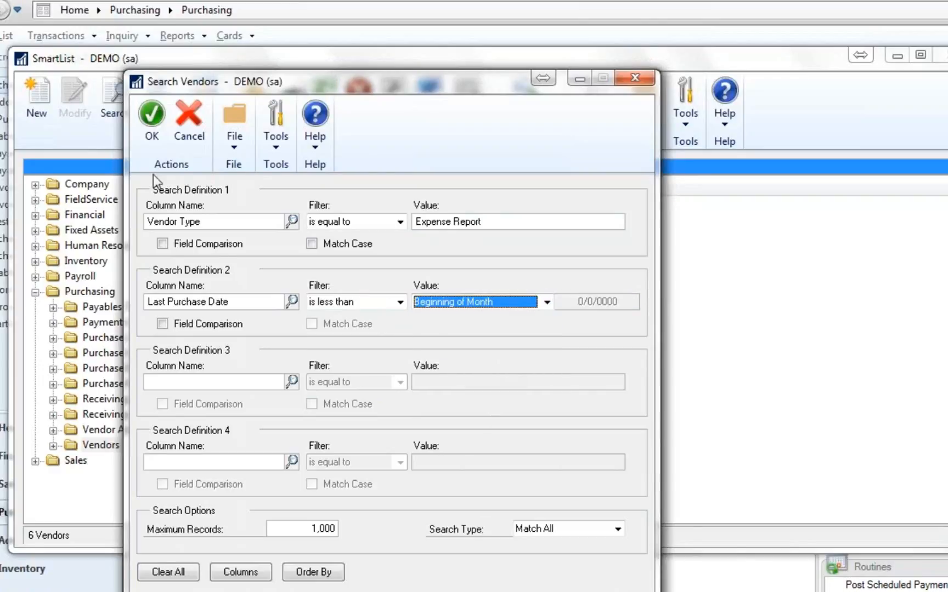
left_click(152, 117)
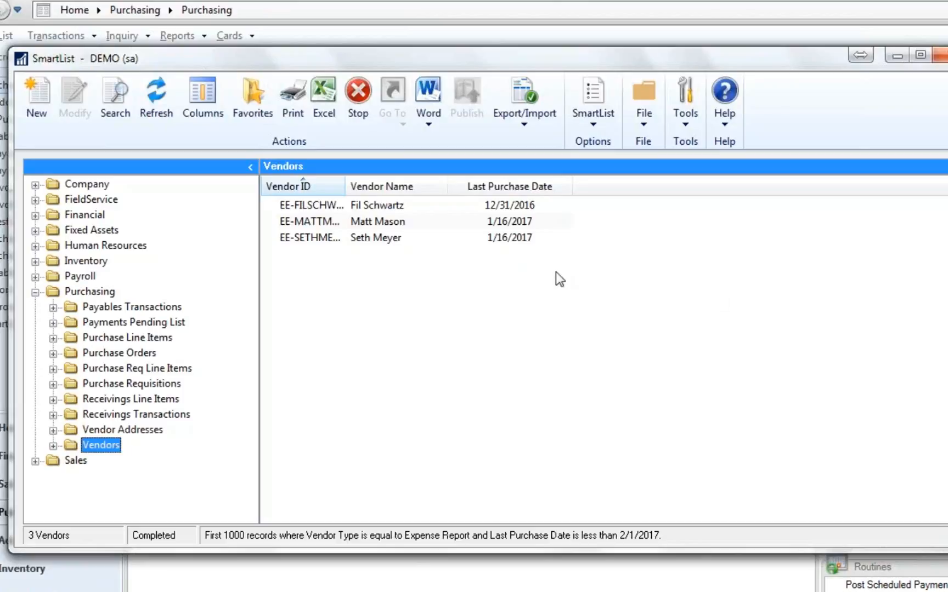
- Save the filtered vendors list as a favorite with a reminder, named Monthly Invoice and visible to System
left_click(253, 102)
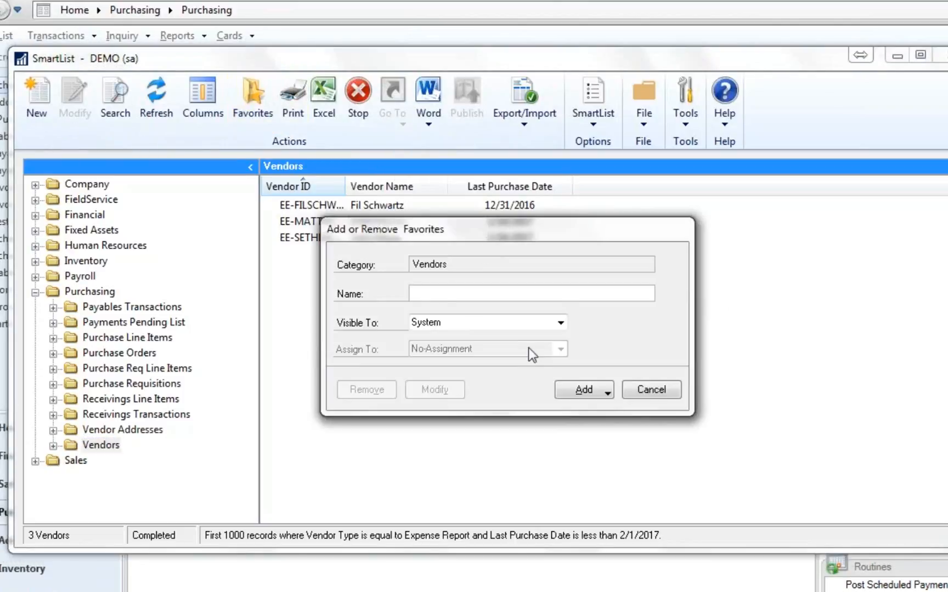
type("Monthly Invoice")
left_click(575, 393)
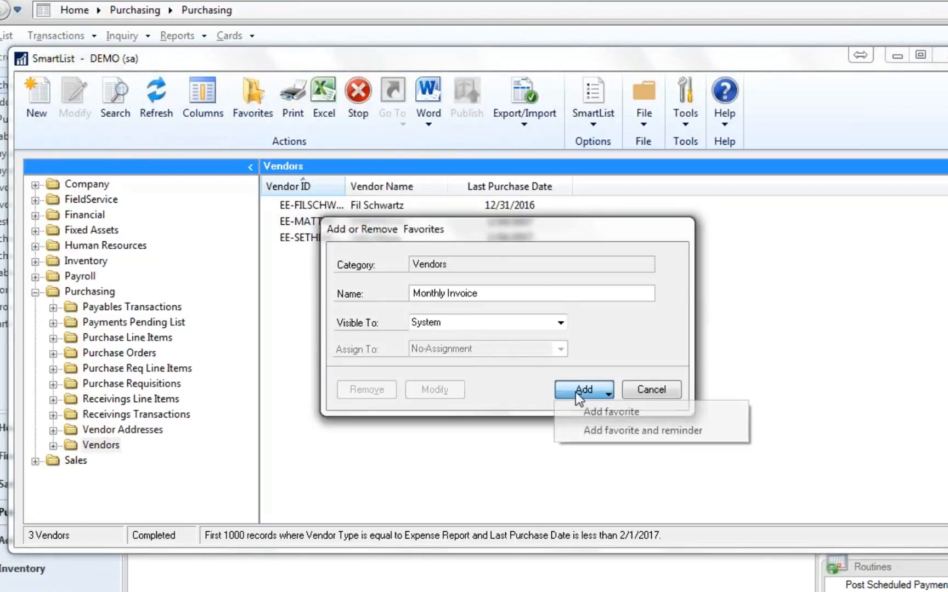
left_click(598, 427)
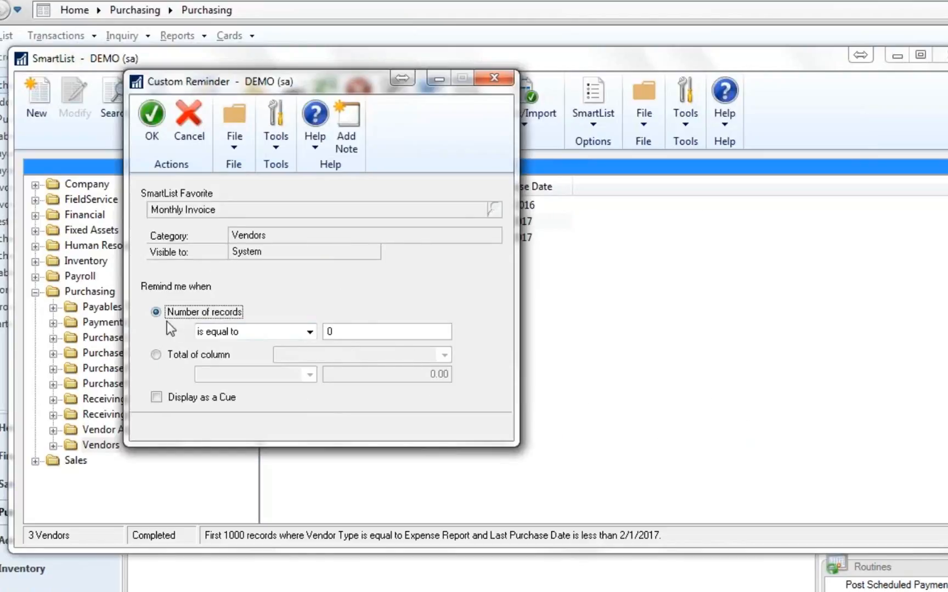
- Set the Monthly Invoice reminder to trigger when the number of records is greater than 0, and save it
left_click(309, 331)
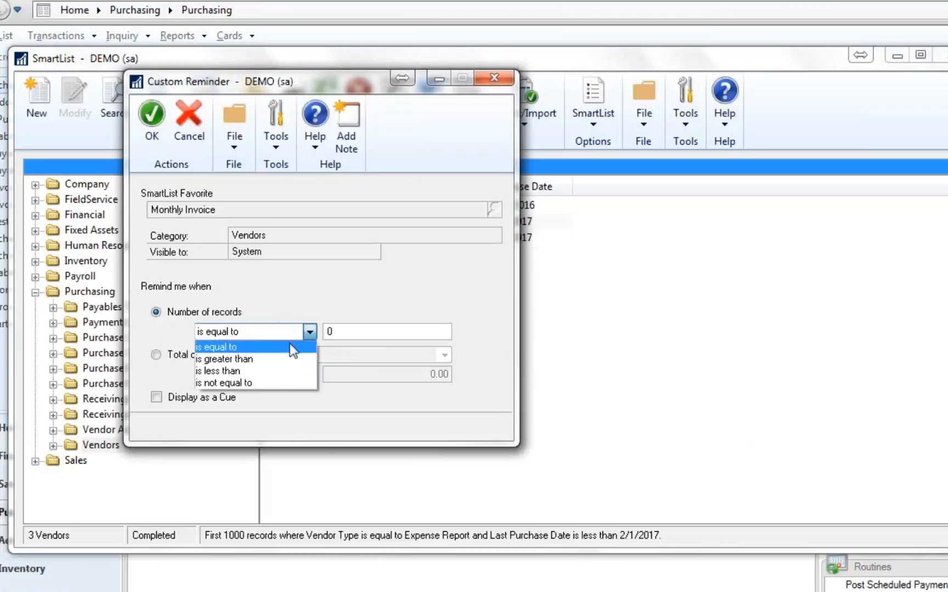
left_click(288, 359)
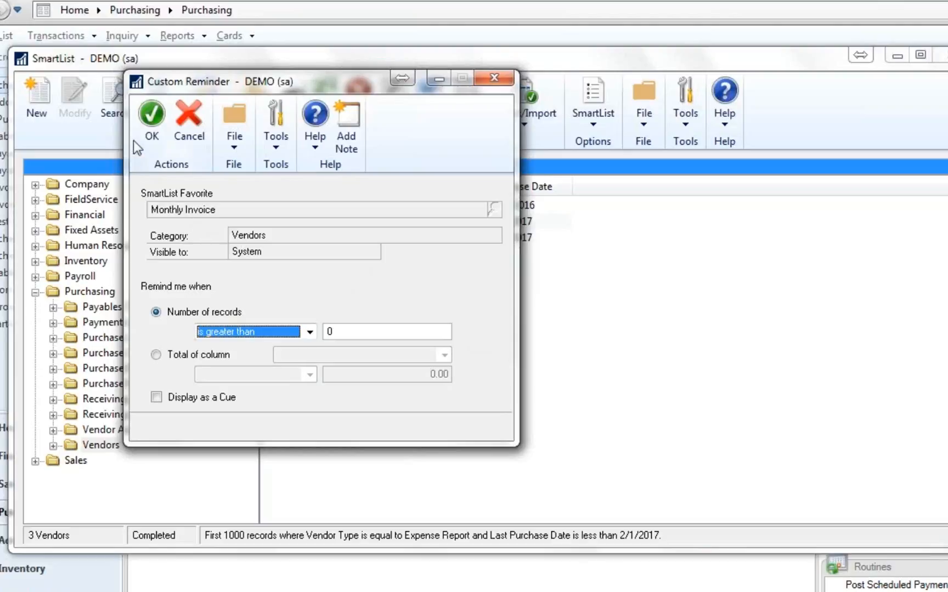
left_click(146, 119)
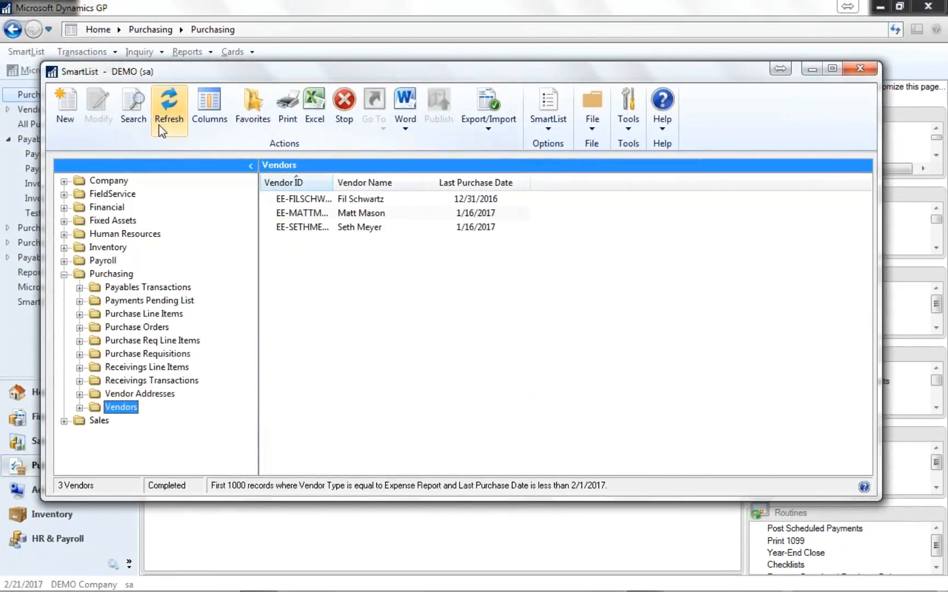
- Close SmartList and open the Monthly Invoice reminder from the home page
left_click(859, 68)
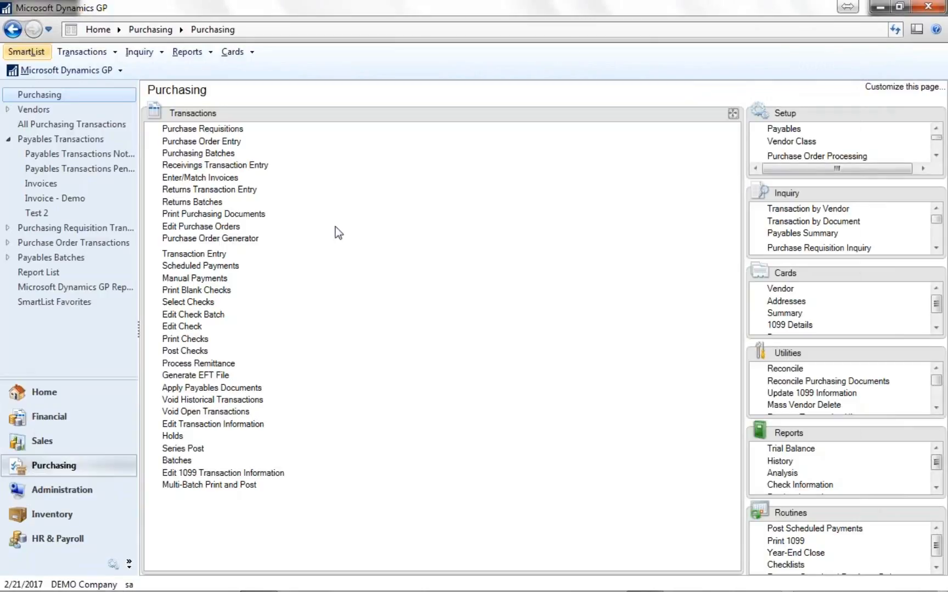
left_click(62, 398)
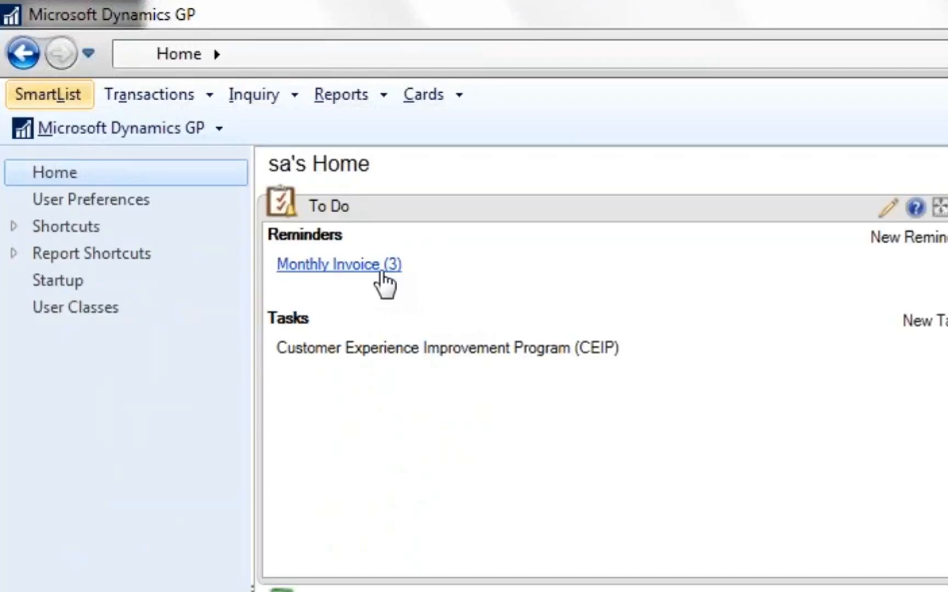
left_click(382, 272)
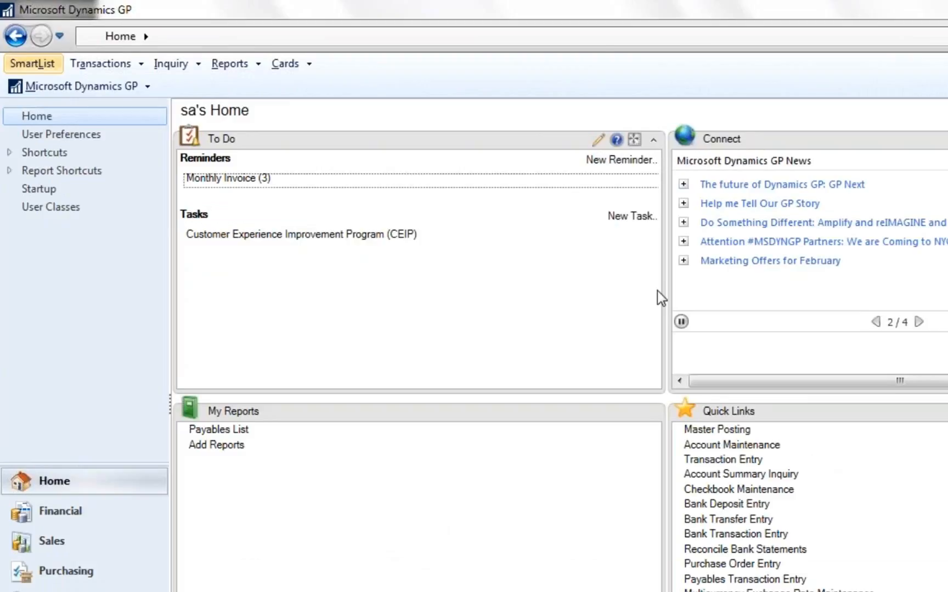
- Switch to the PowerPoint slide show of the payables webinar and advance to the next slide
key("alt+Tab")
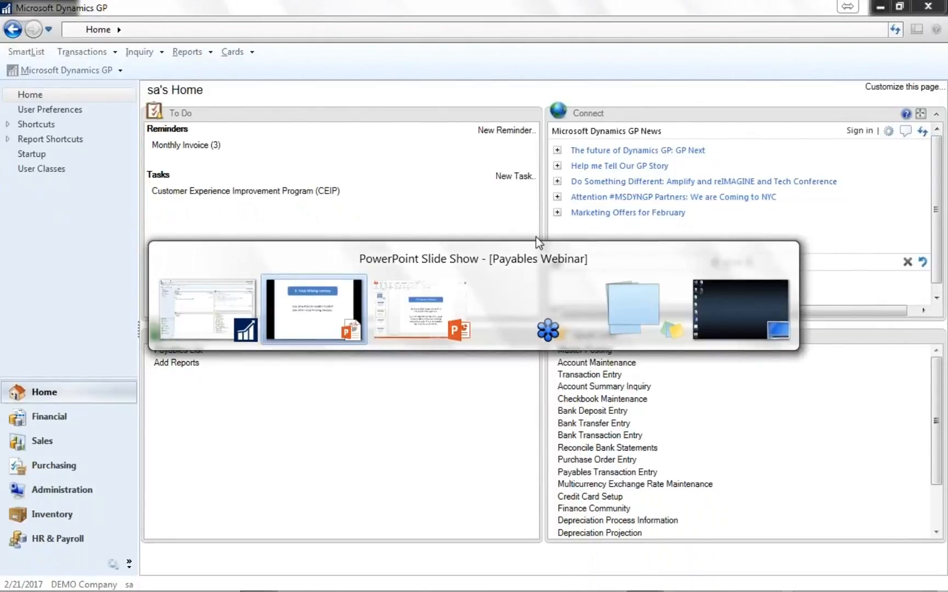
key("Tab")
key("Tab")
key("Tab")
key("Tab")
key("Tab")
key("Tab")
key("Right")
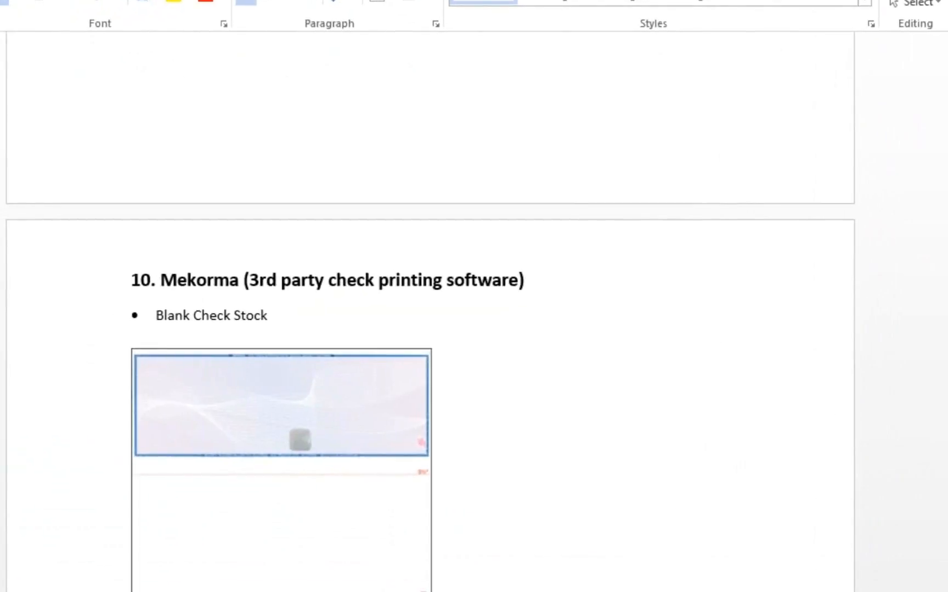
- Review the Word document's Mekorma section on blank check stock, GL distribution on check stubs, and PDF check and remittance copies
scroll(430, 307, "down", 4)
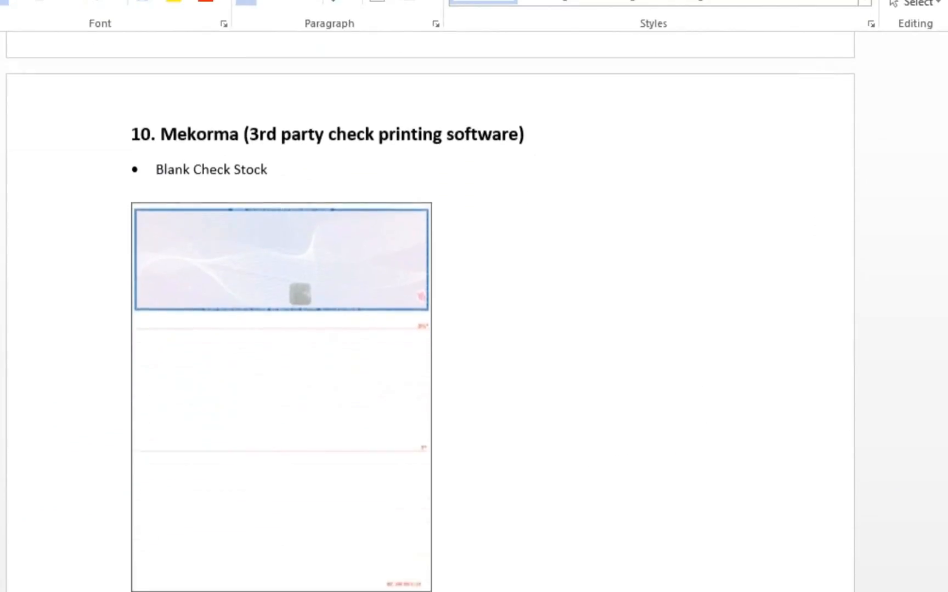
scroll(738, 387, "down", 2)
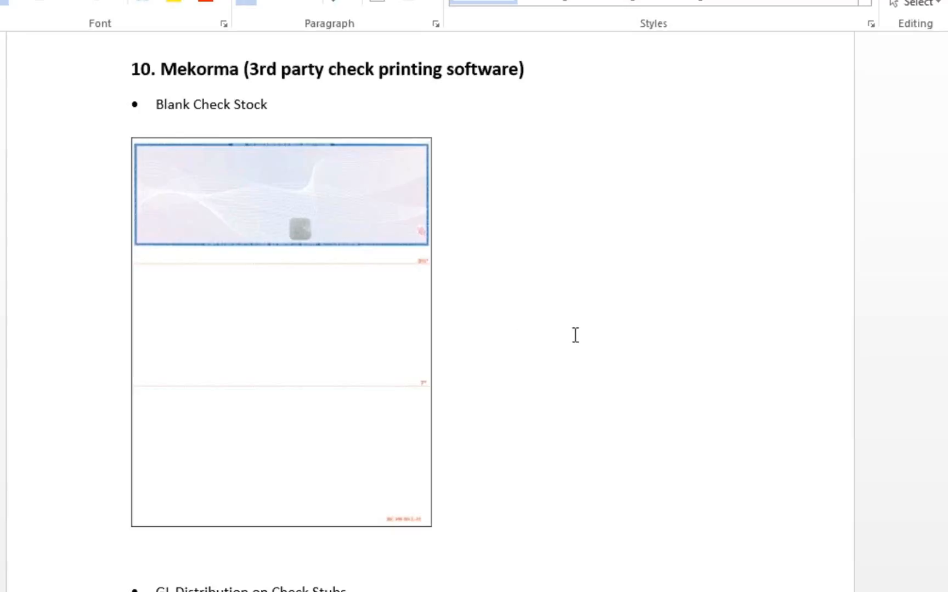
scroll(602, 423, "down", 9)
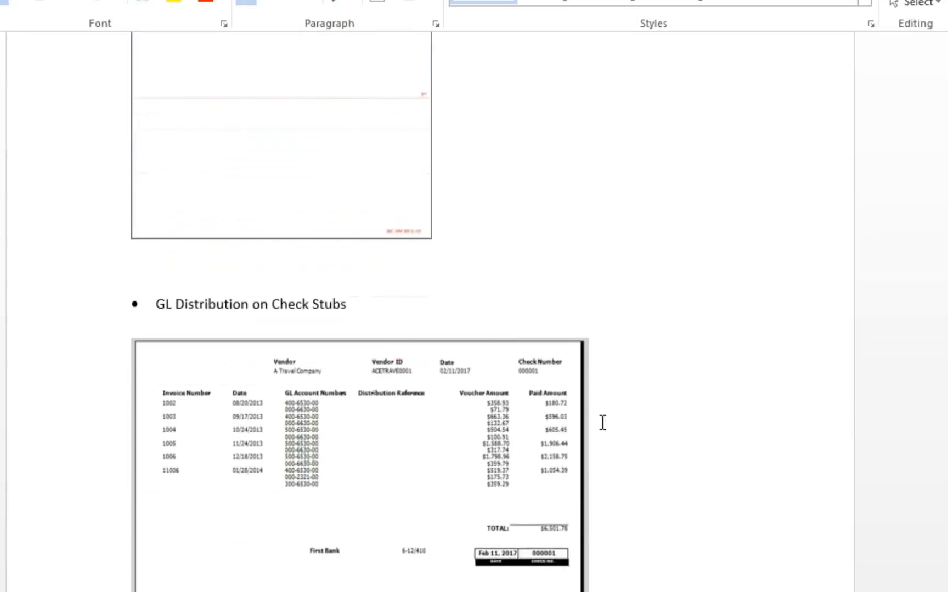
scroll(602, 422, "down", 1)
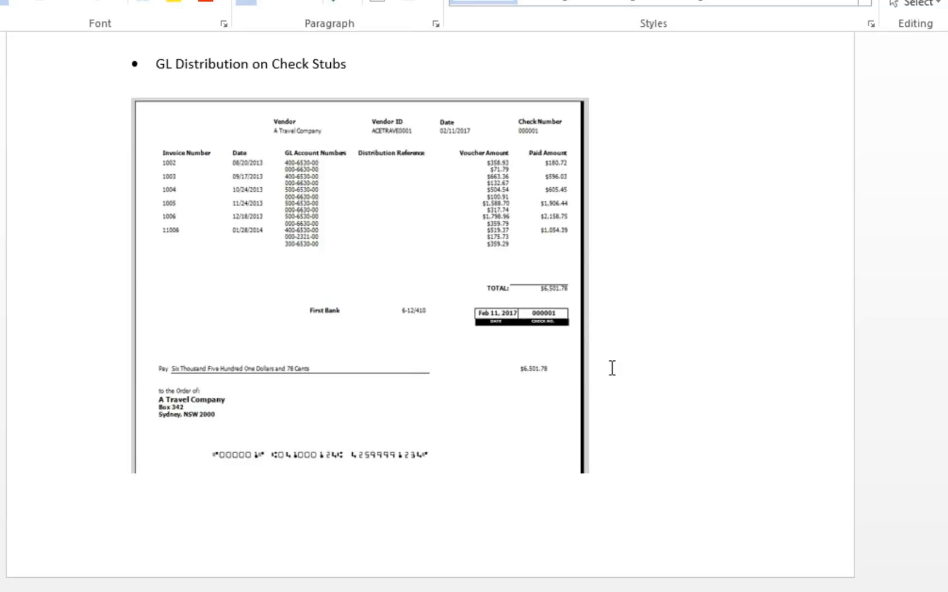
scroll(612, 368, "down", 8)
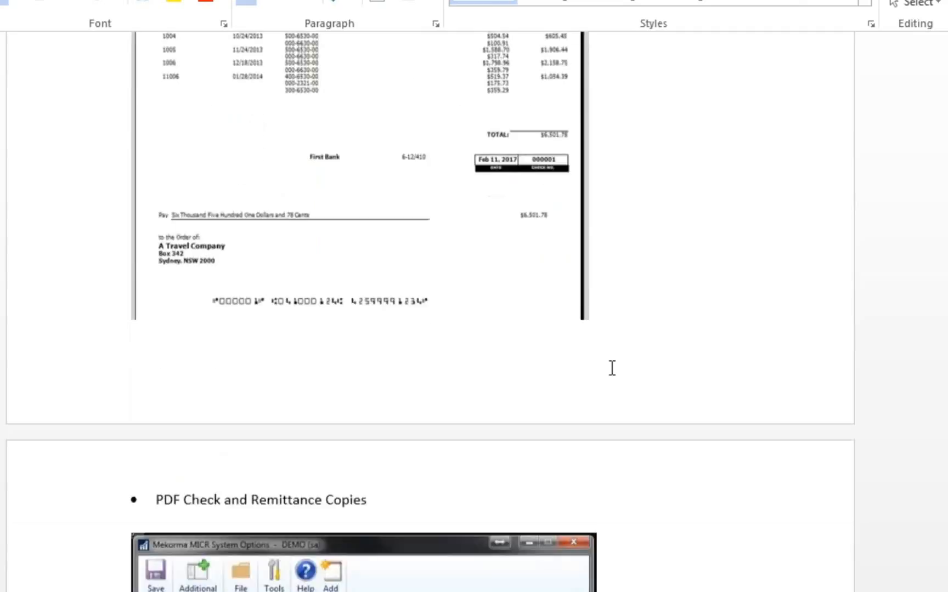
scroll(612, 368, "down", 2)
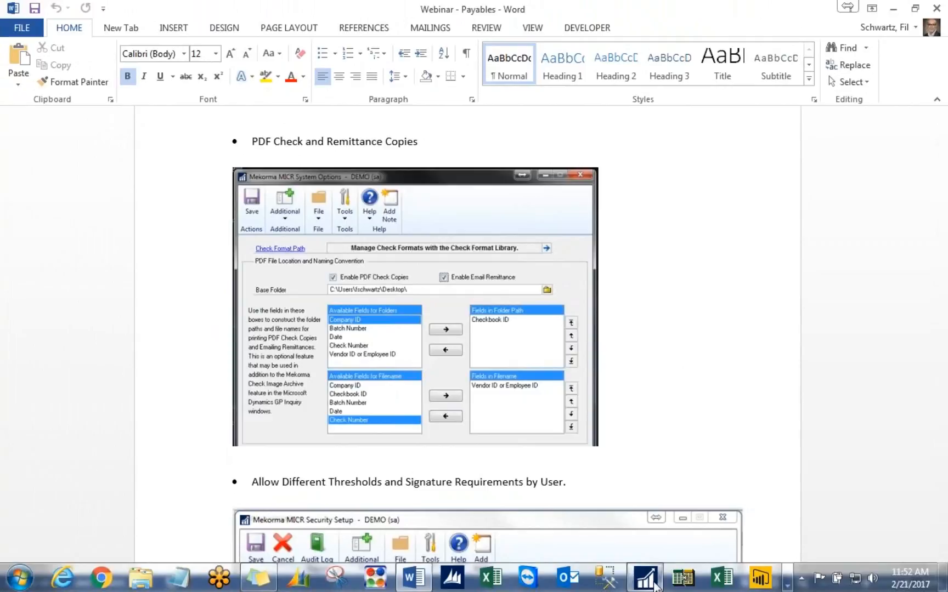
- Switch to Dynamics GP and change the logged-in company to Fabrikam, Inc
left_click(654, 584)
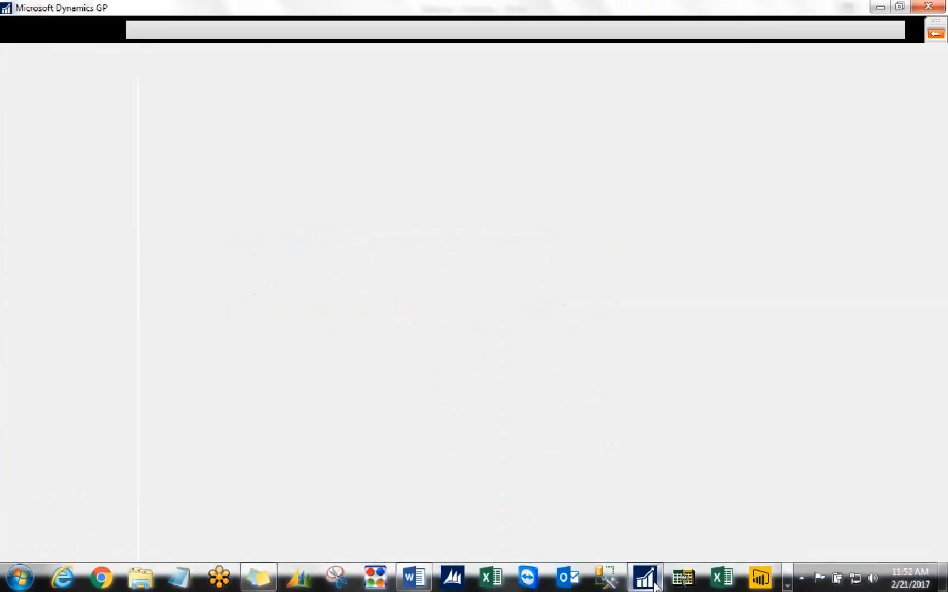
left_click(55, 490)
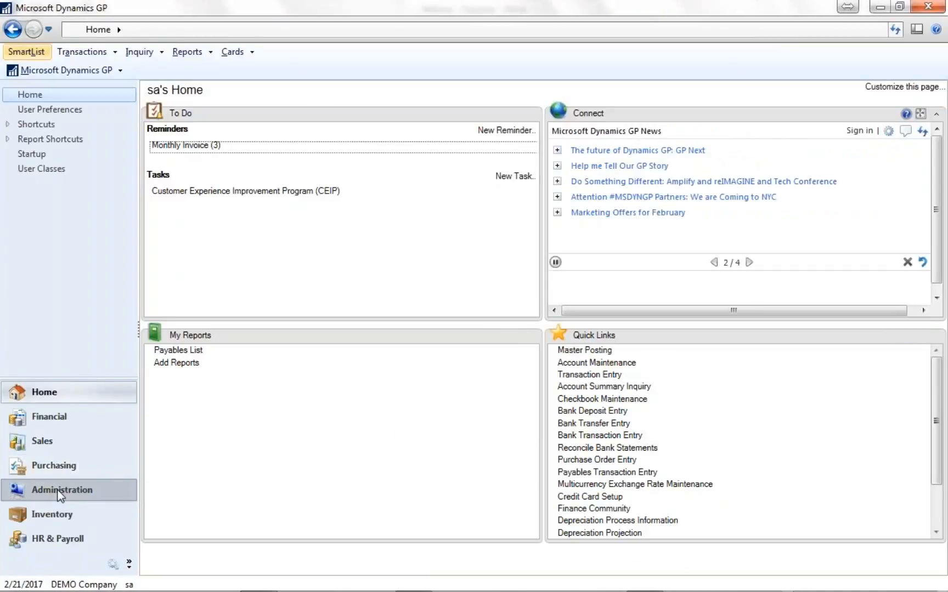
left_click(104, 584)
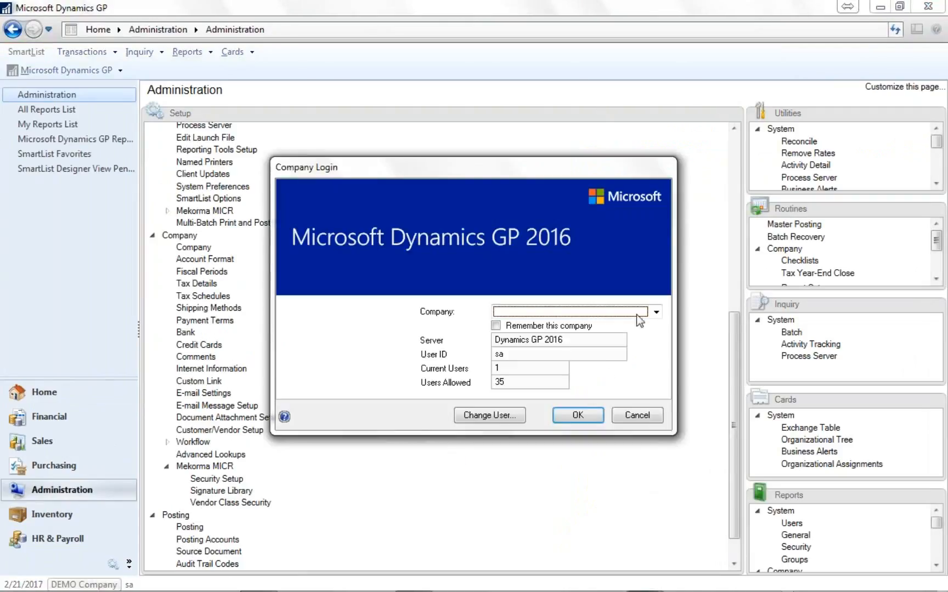
left_click(655, 313)
left_click(606, 335)
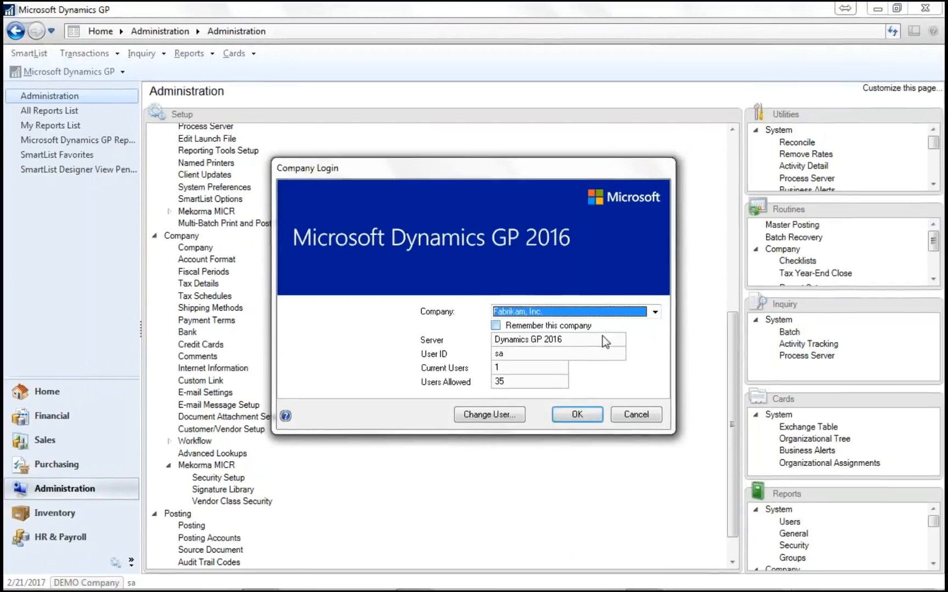
left_click(578, 415)
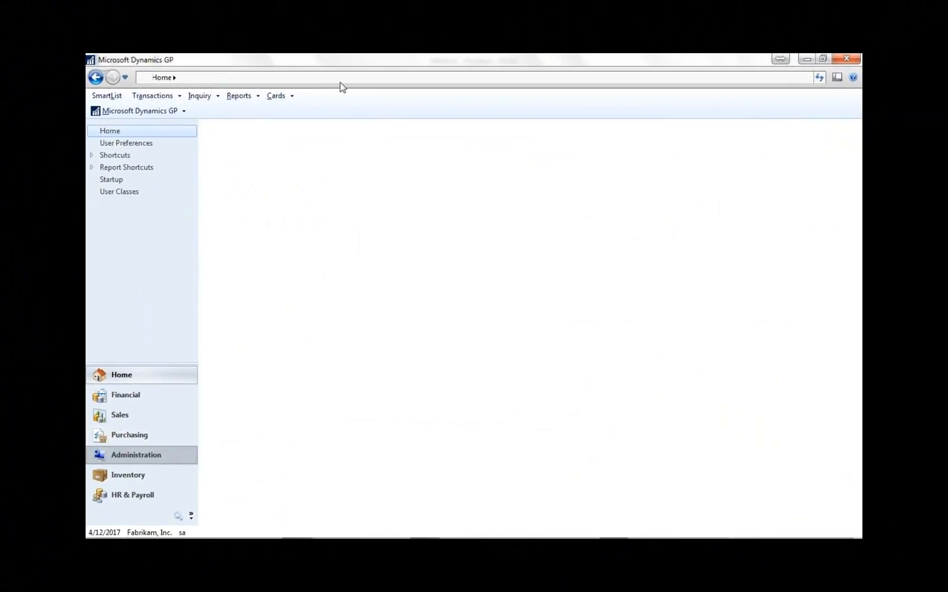
- Open the Mekorma MICR Security Setup window from the company setup in Administration
left_click(229, 179)
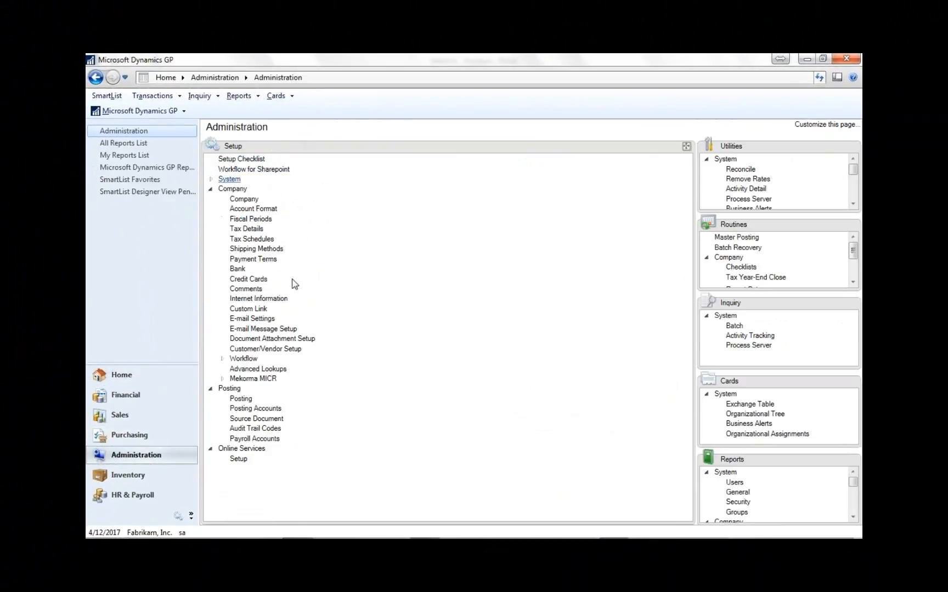
left_click(248, 384)
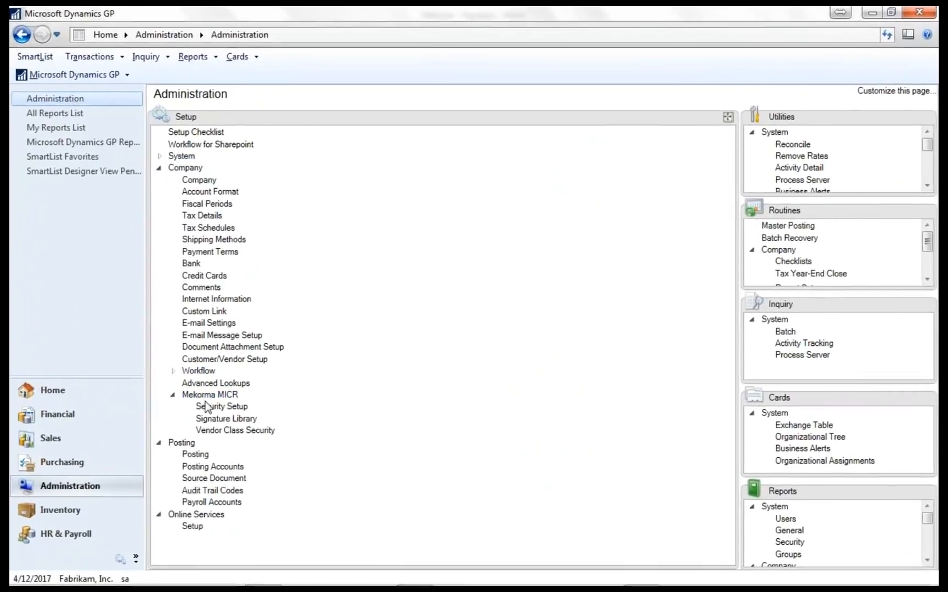
left_click(256, 392)
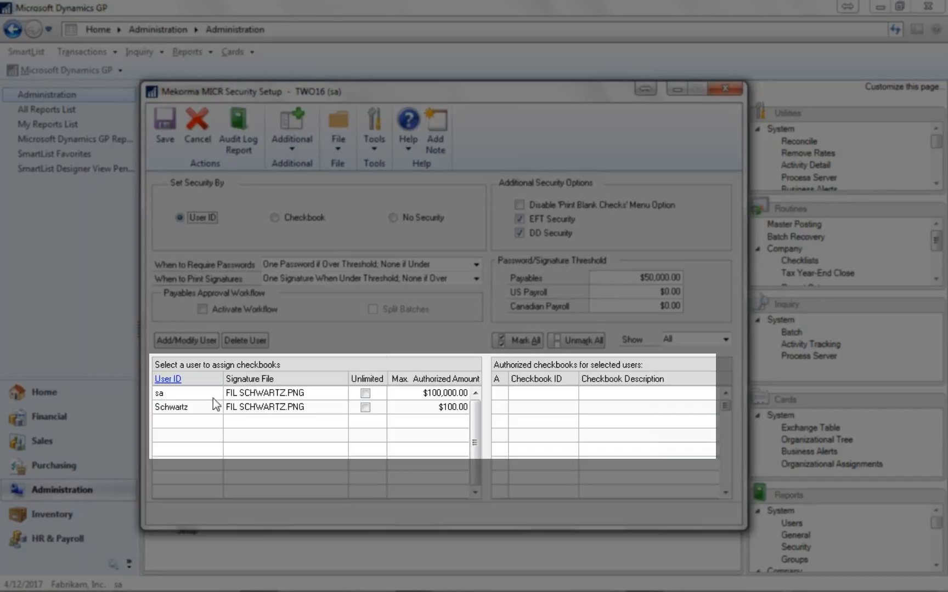
- Examine the authorized checkbooks and maximum authorized amounts for each user in the security setup
left_click(241, 399)
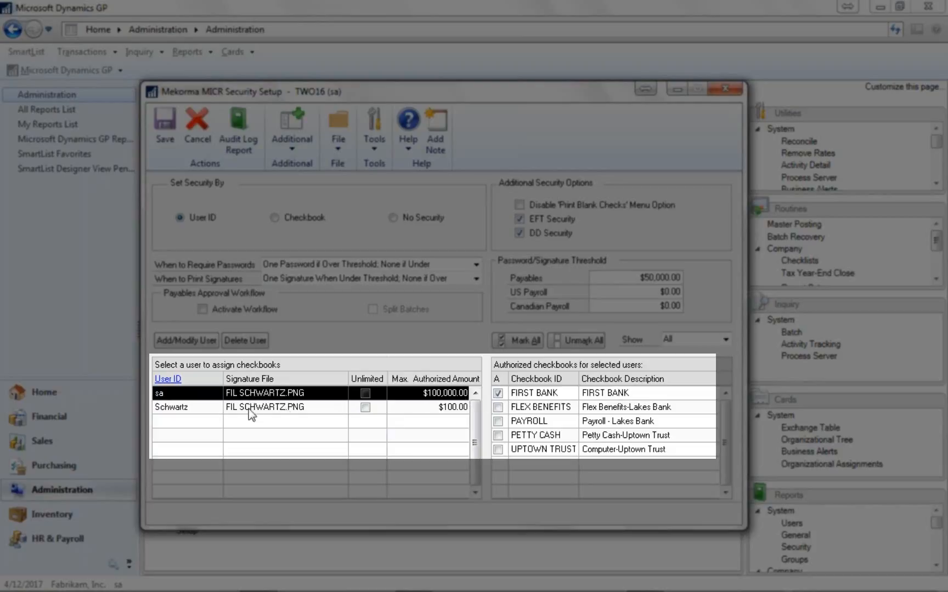
left_click(207, 408)
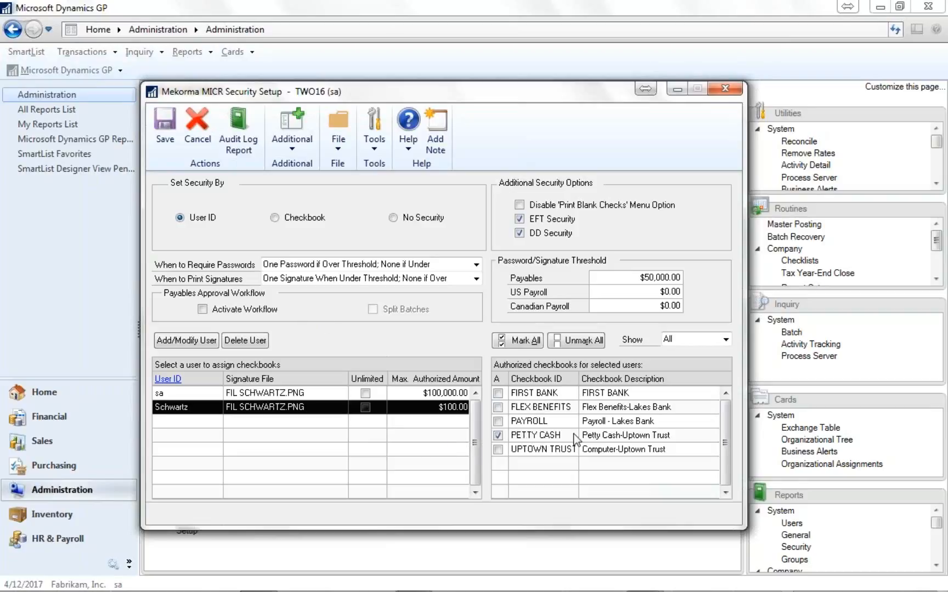
left_click(318, 395)
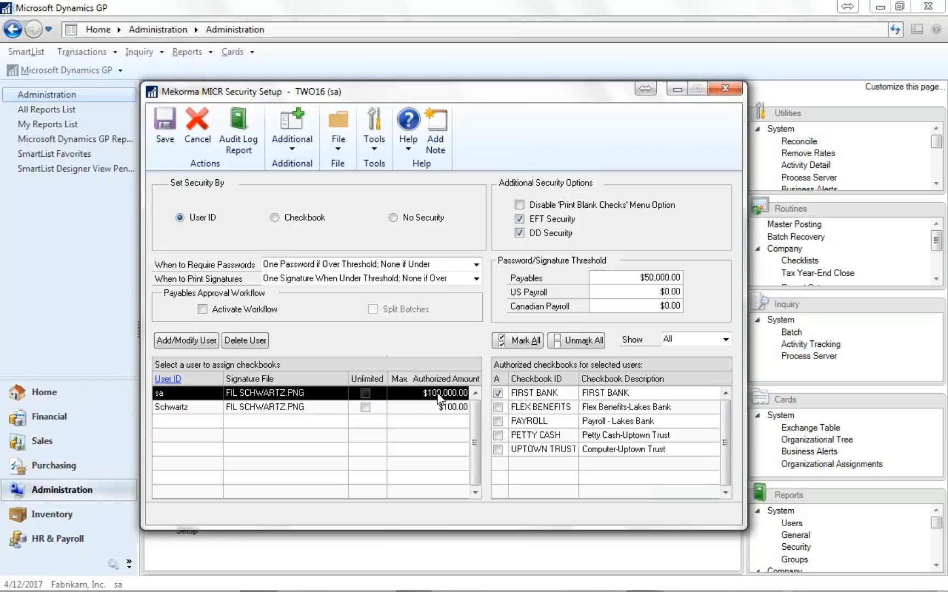
- Examine the payables and US payroll thresholds and the available options for when to require passwords and when to print signatures
left_click(635, 278)
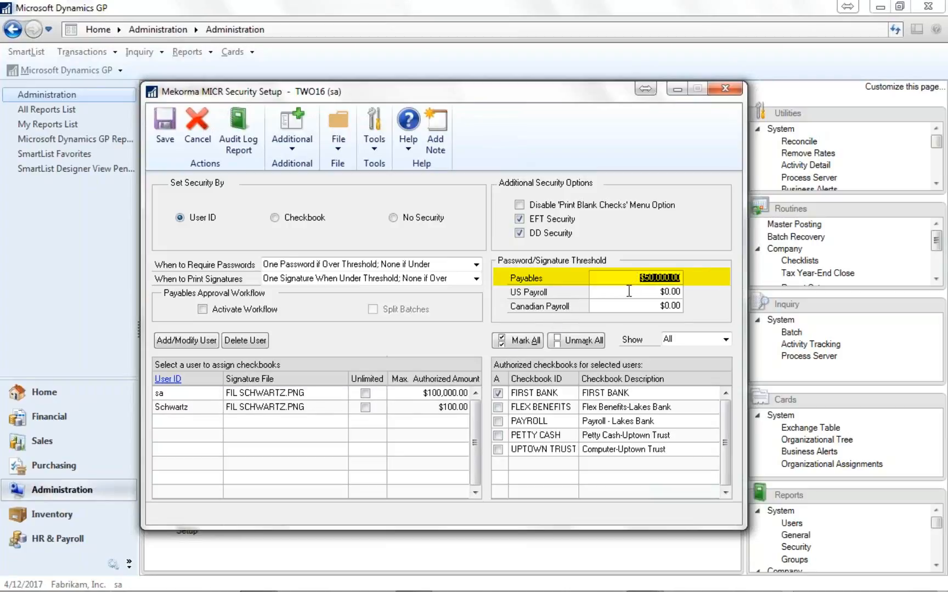
left_click(629, 291)
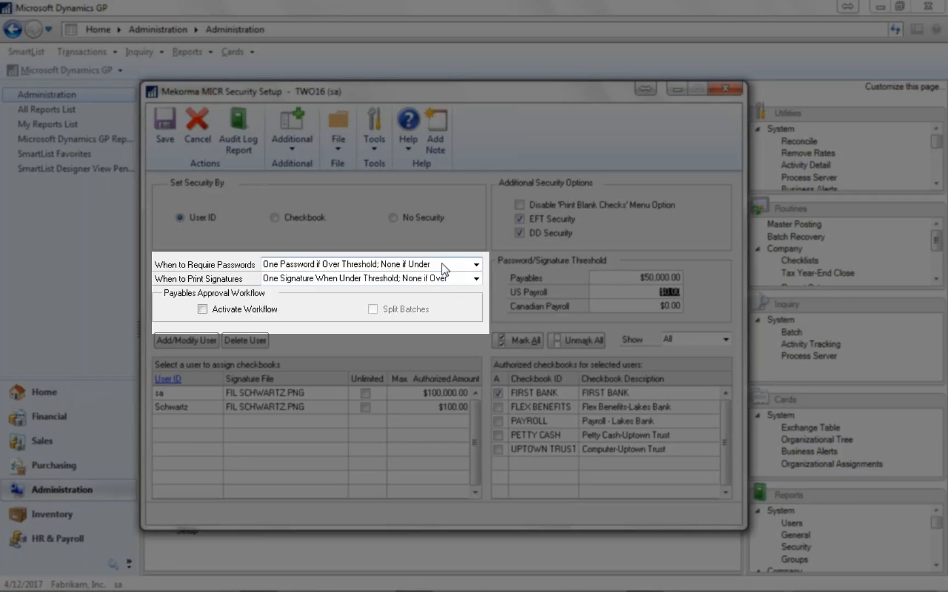
left_click(476, 265)
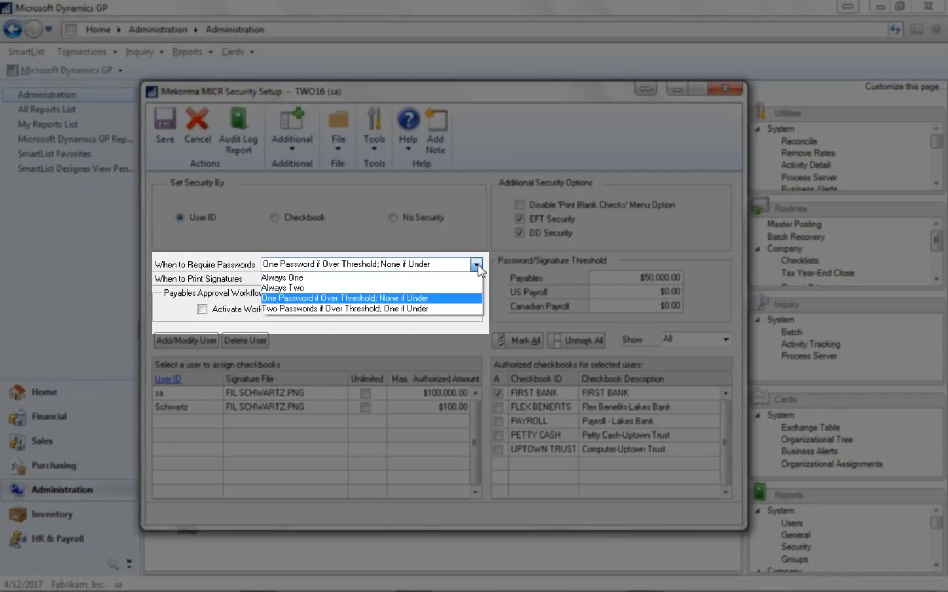
left_click(476, 265)
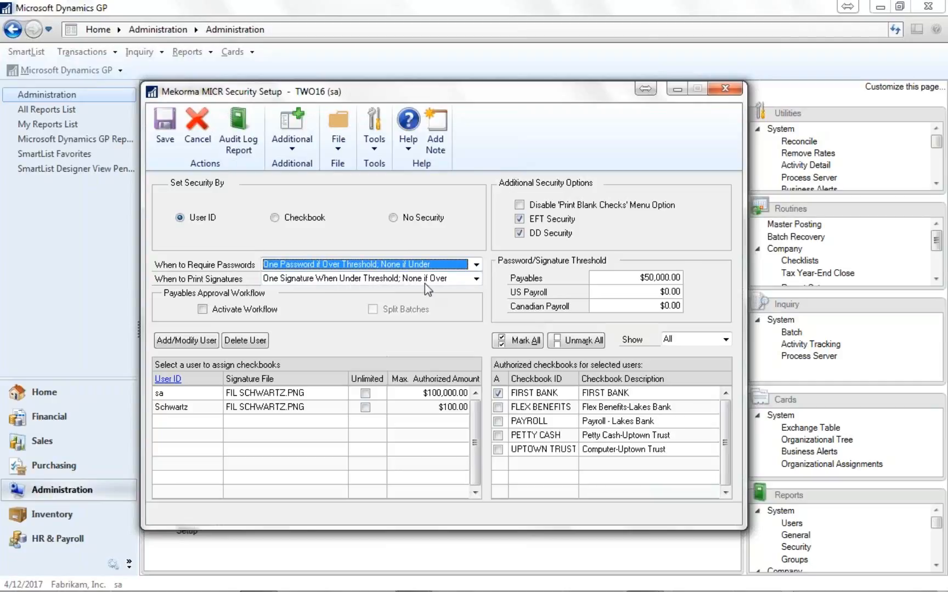
left_click(476, 279)
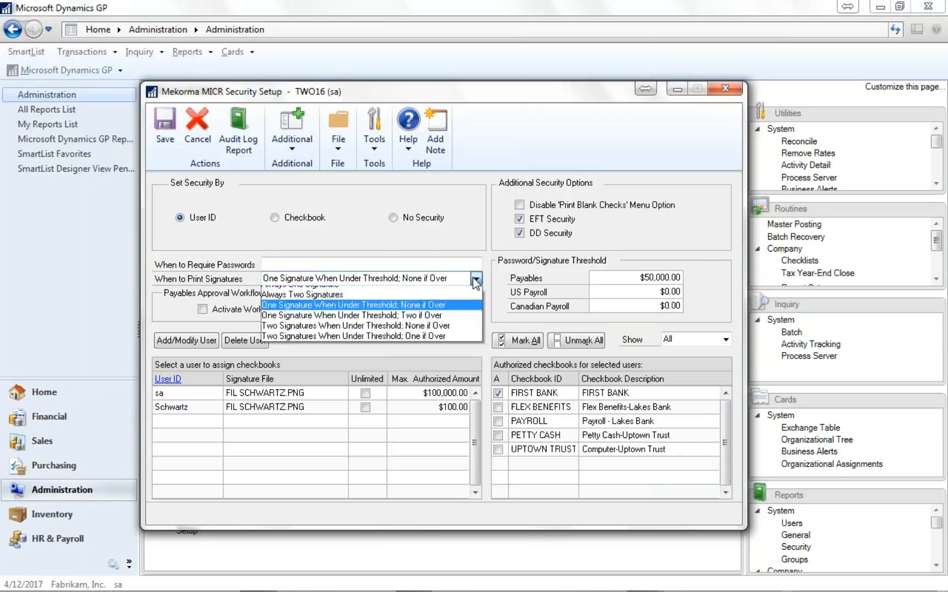
left_click(476, 280)
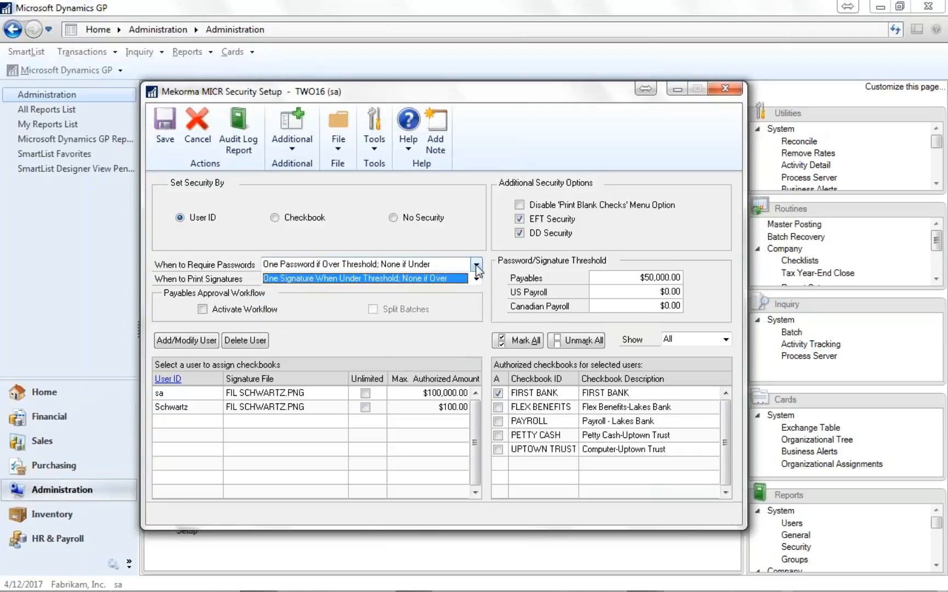